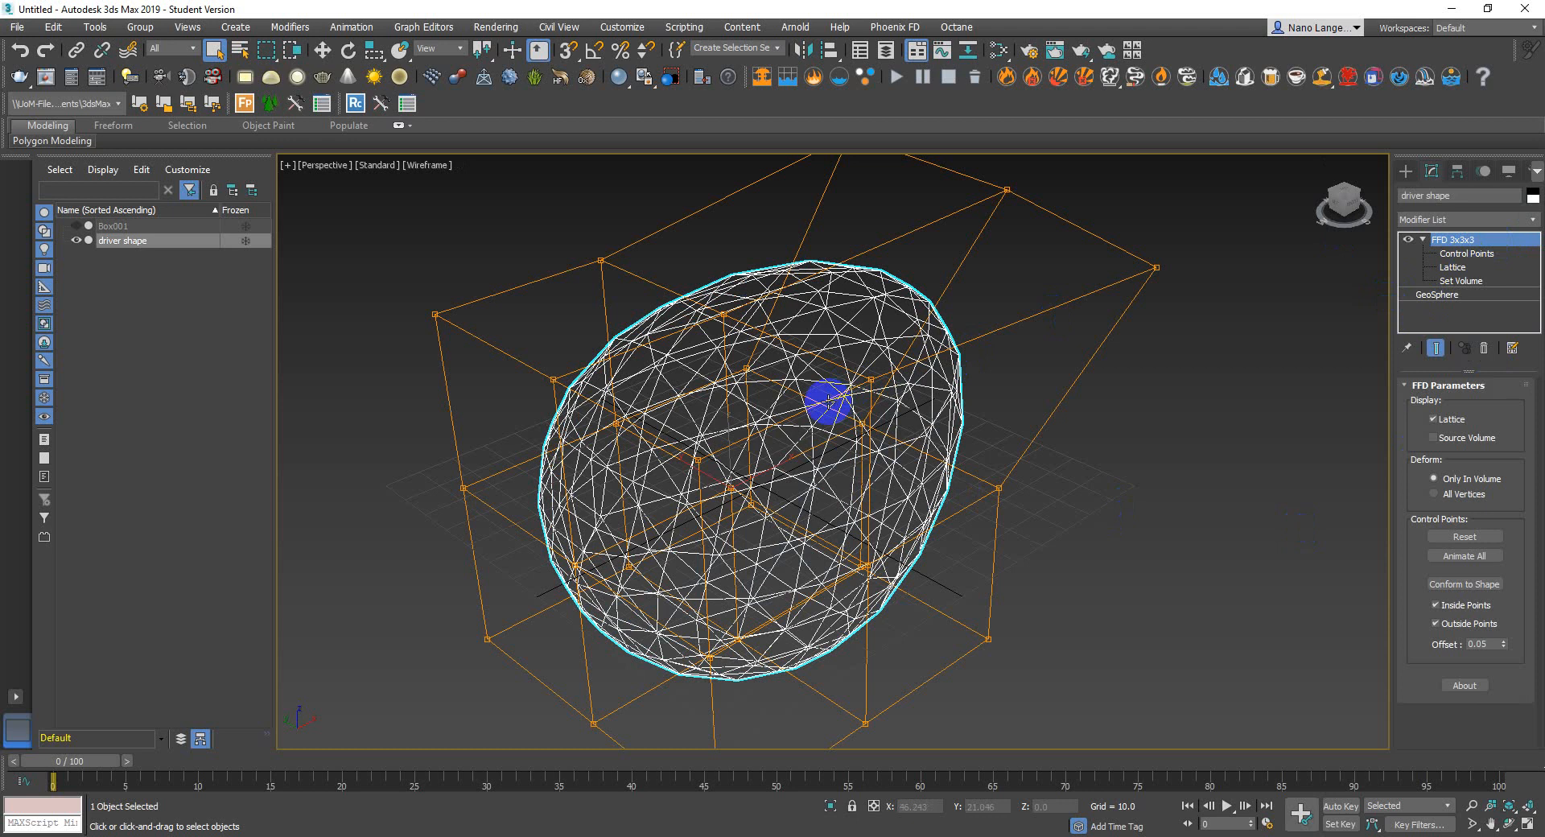
Clear the selection and display the driver shape shaded with edged faces instead of wireframe
left_click(1200, 552)
left_click(824, 458)
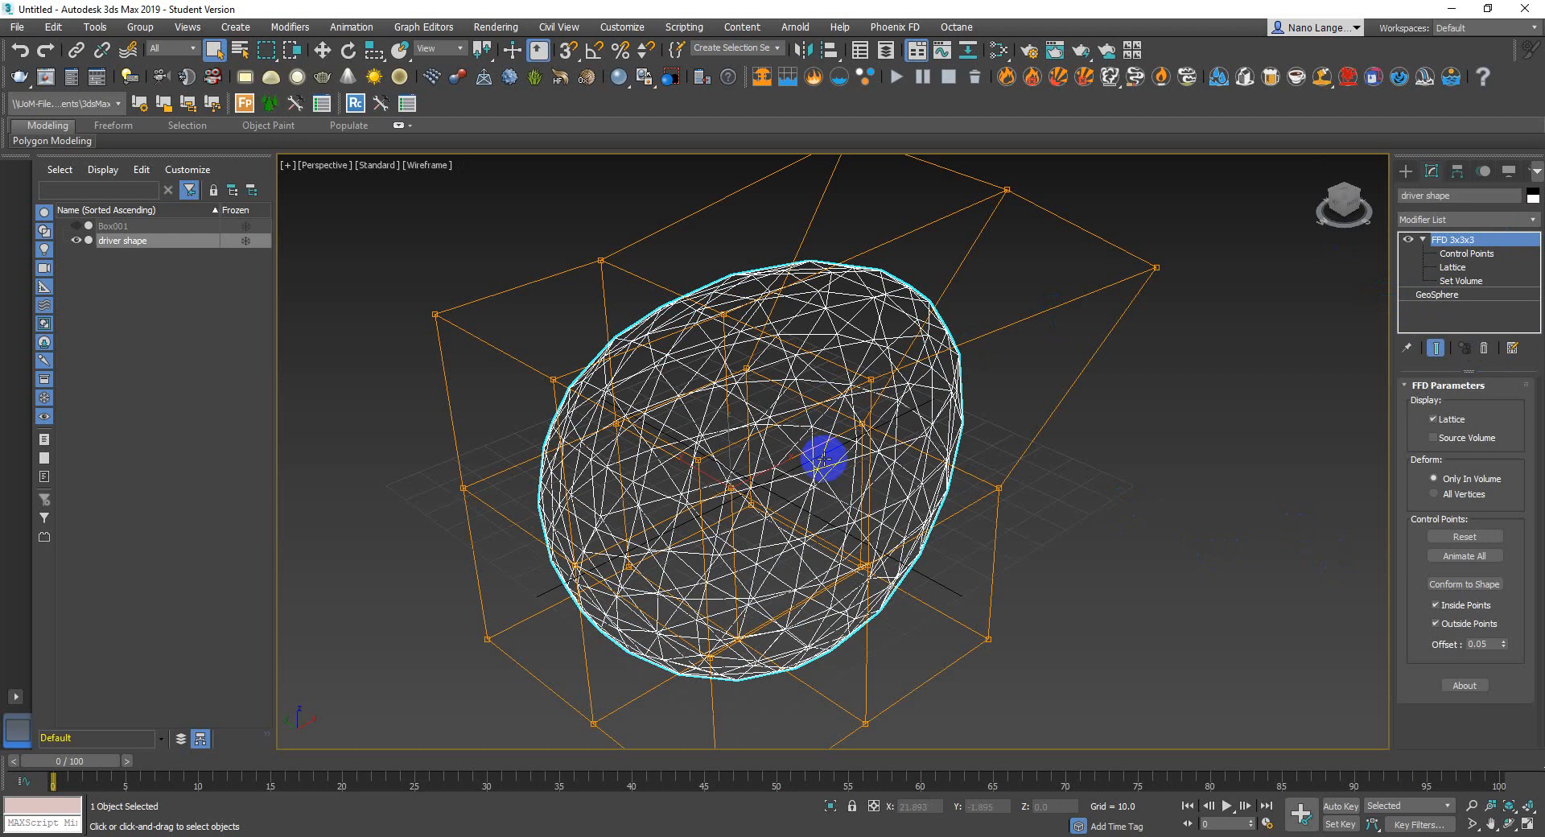
left_click(1107, 512)
key("F3")
key("F3")
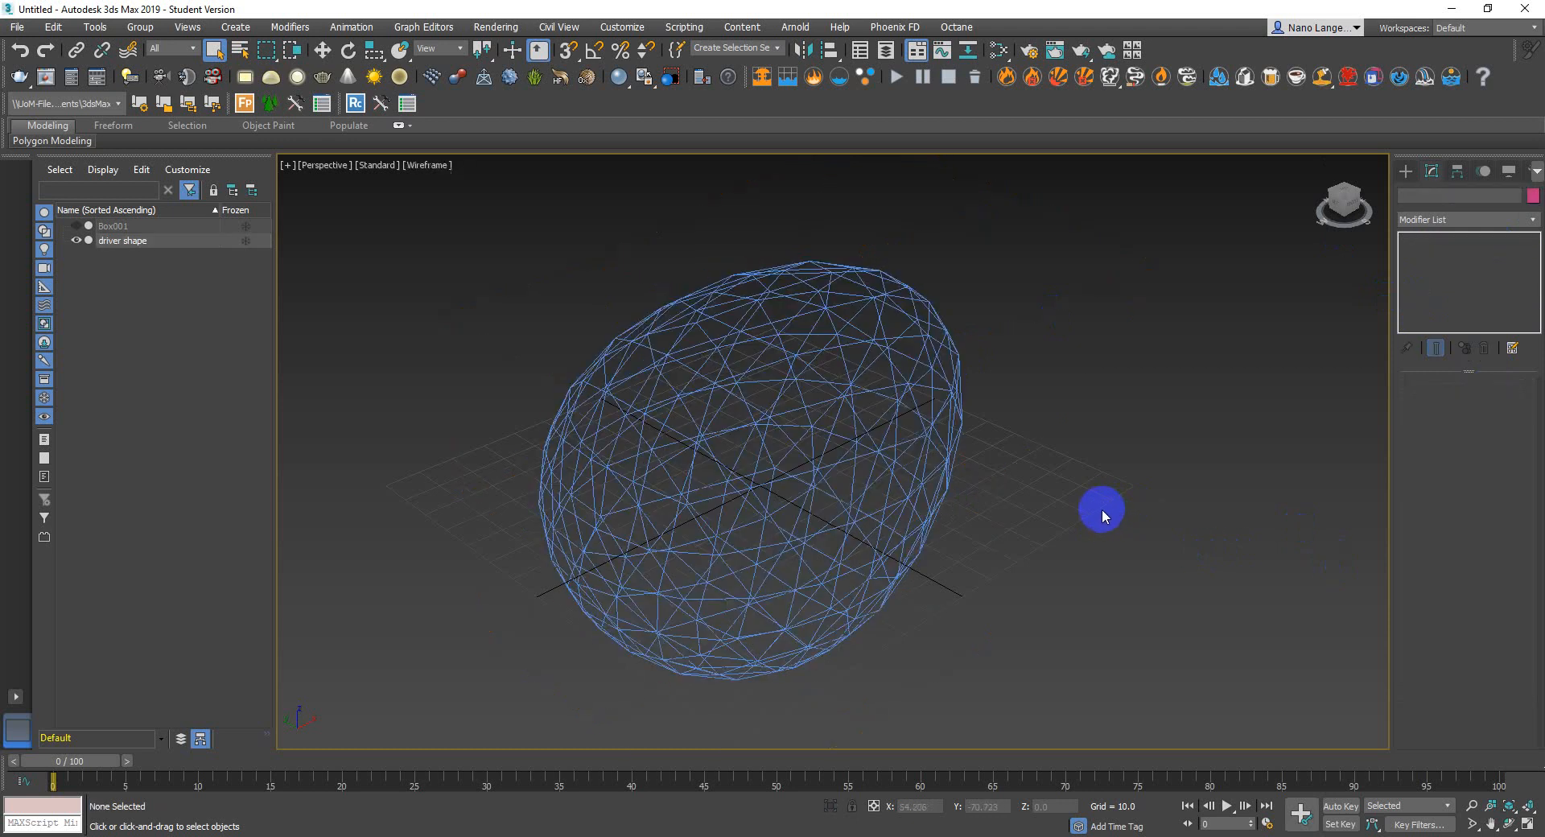
key("F4")
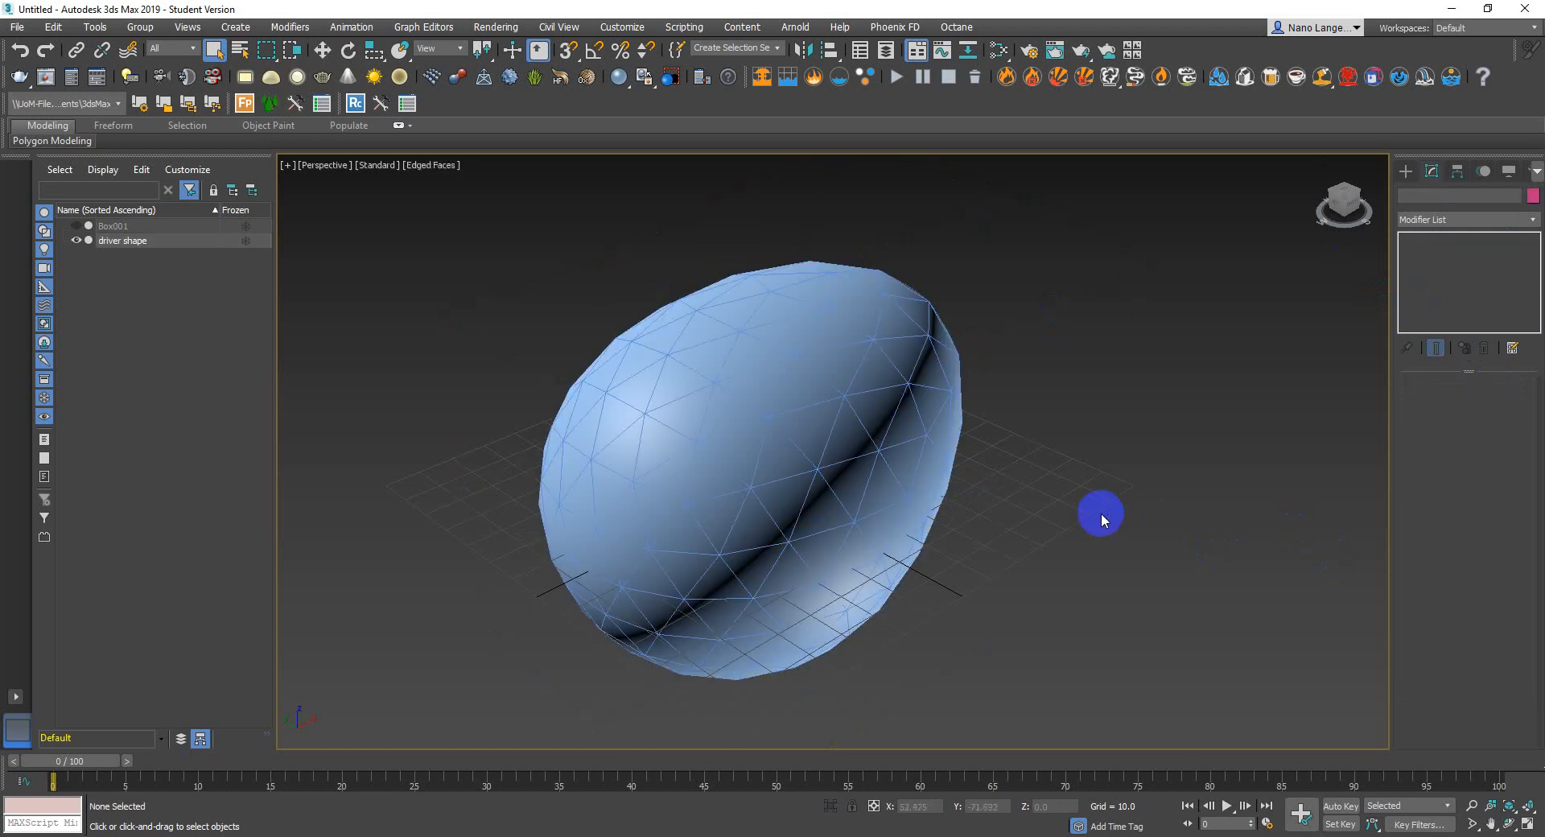
Raise the three FFD control points along the driver shape's highest lattice edge slightly along Z
left_click(824, 437)
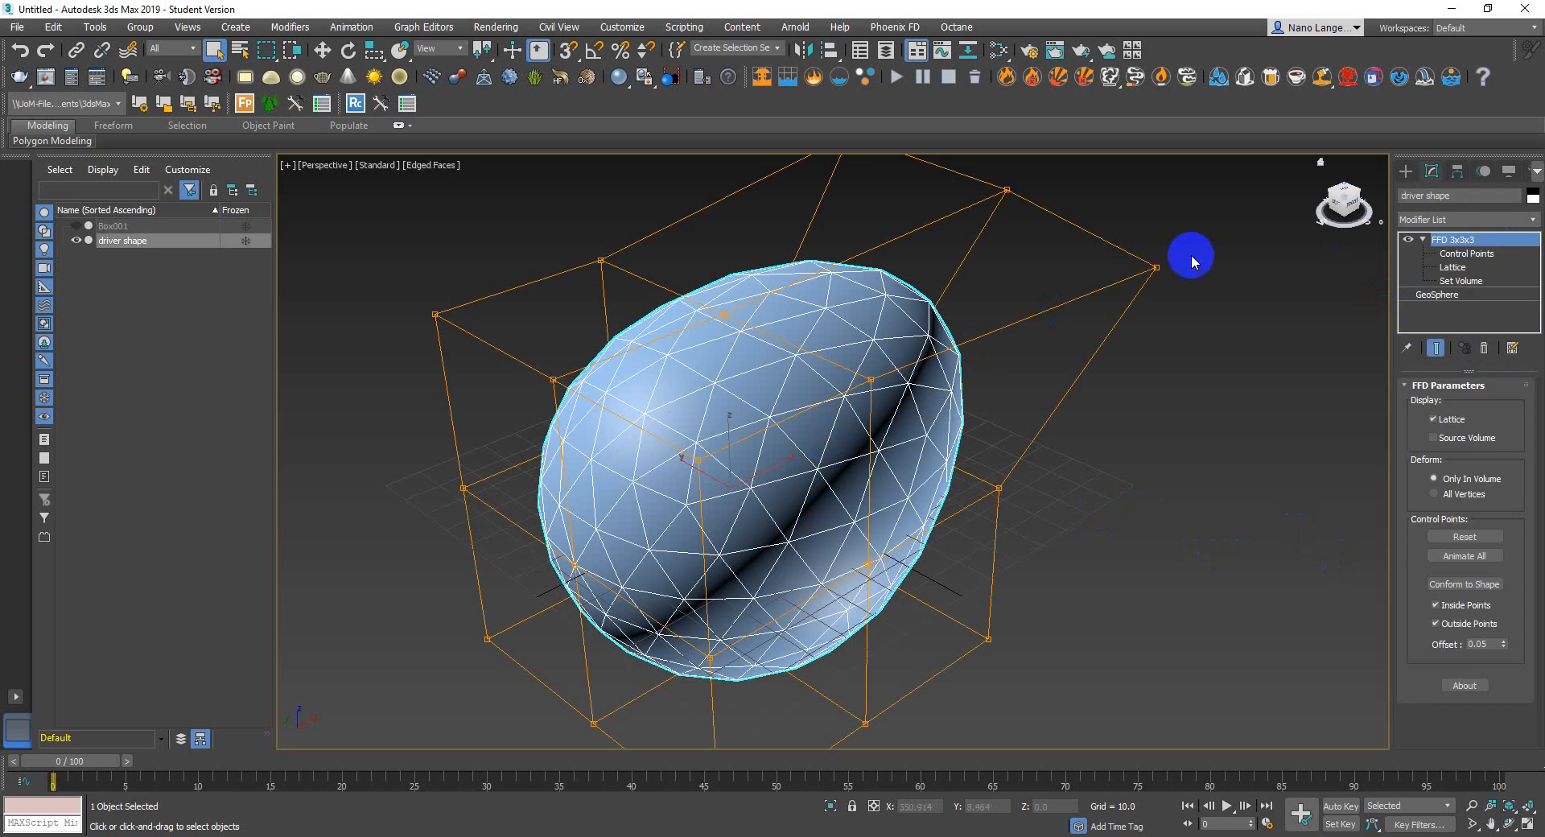
left_click(1405, 172)
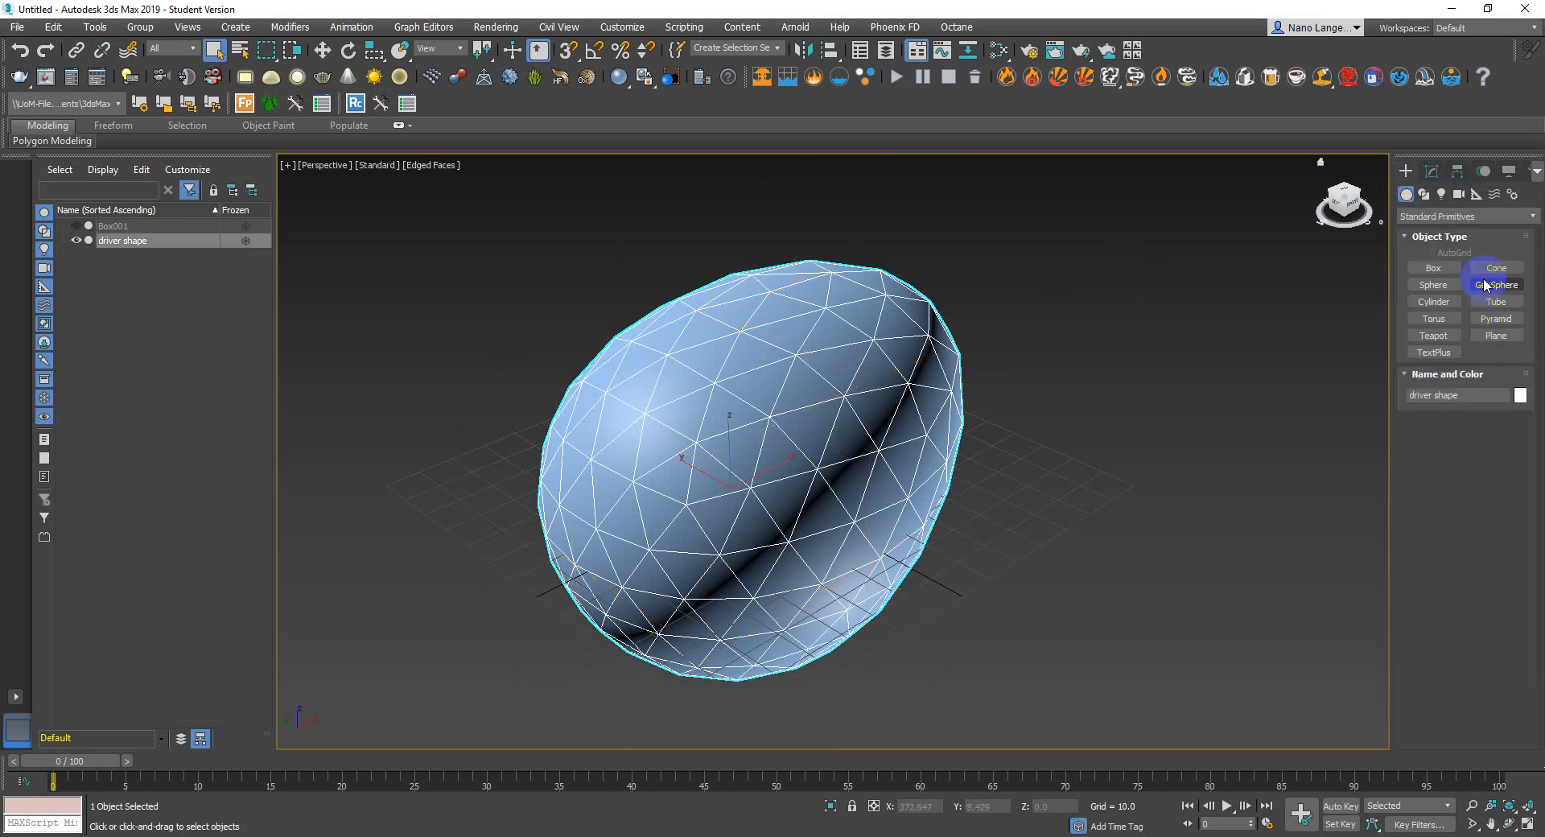
left_click(1432, 171)
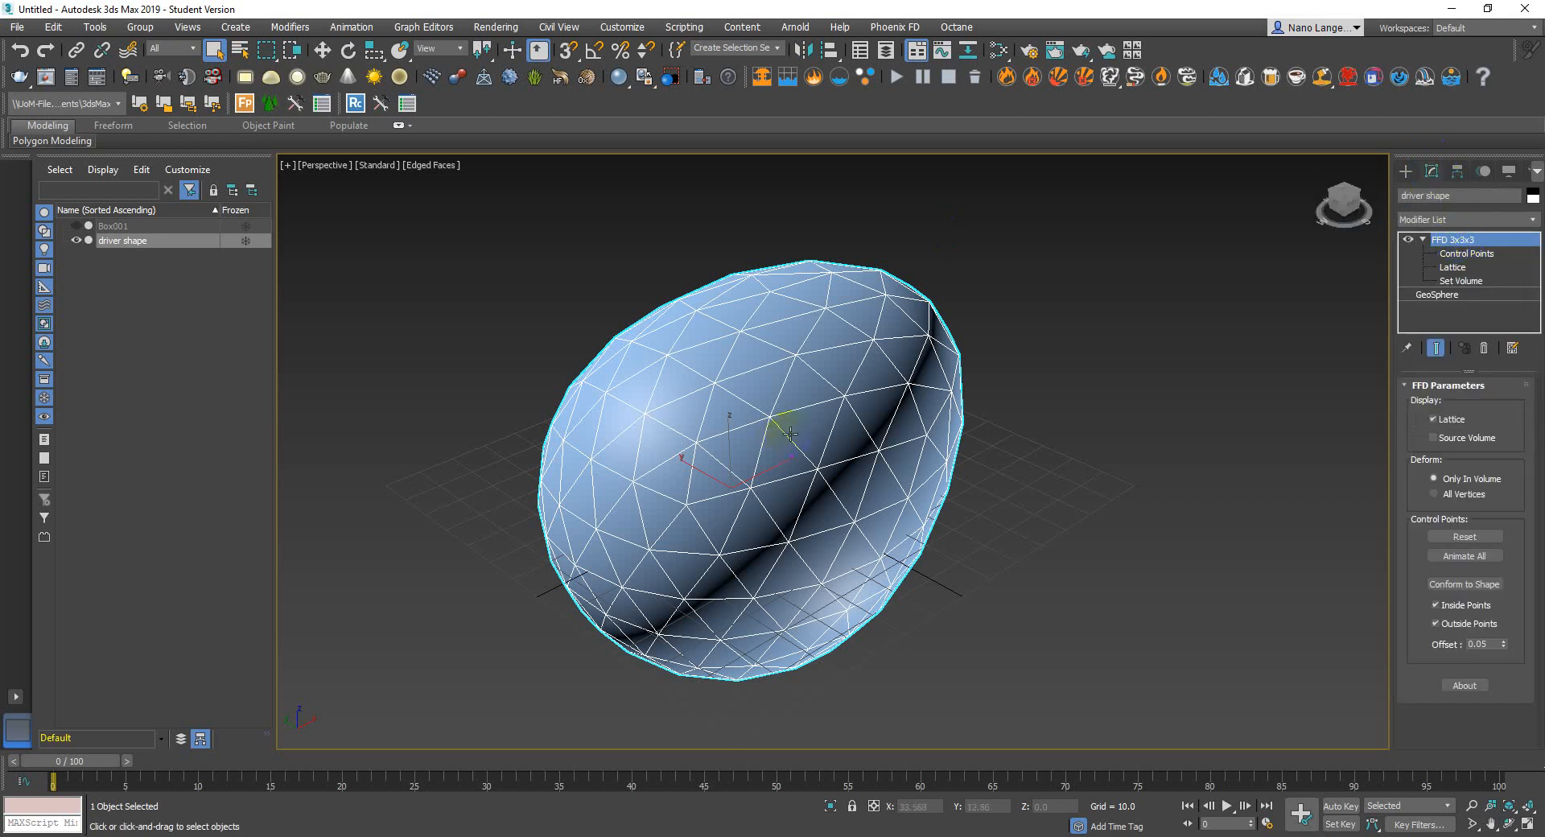
left_click(1465, 254)
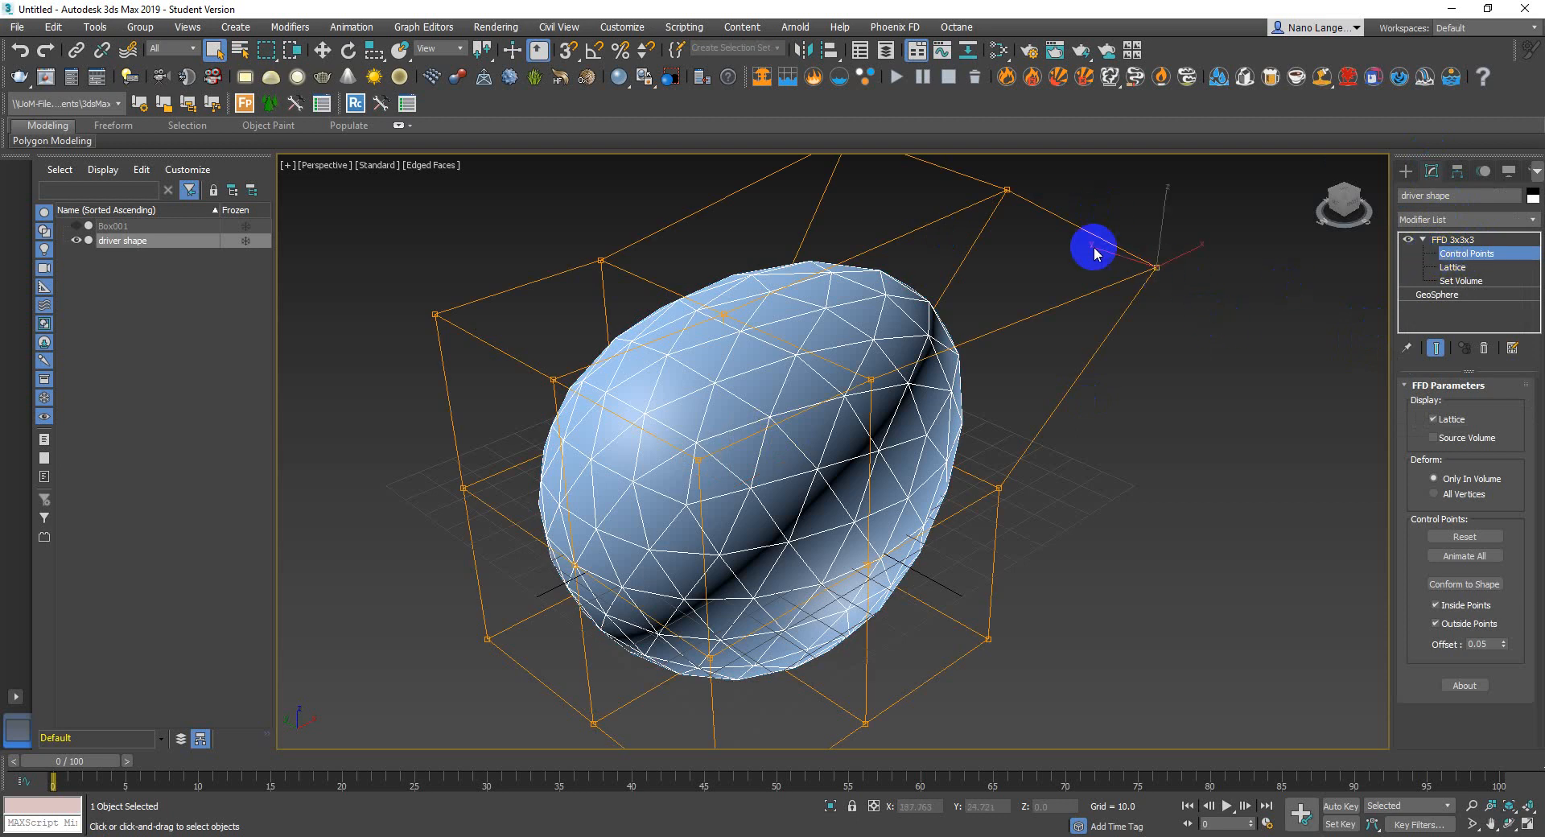
middle_click_drag(1089, 248, 1089, 300)
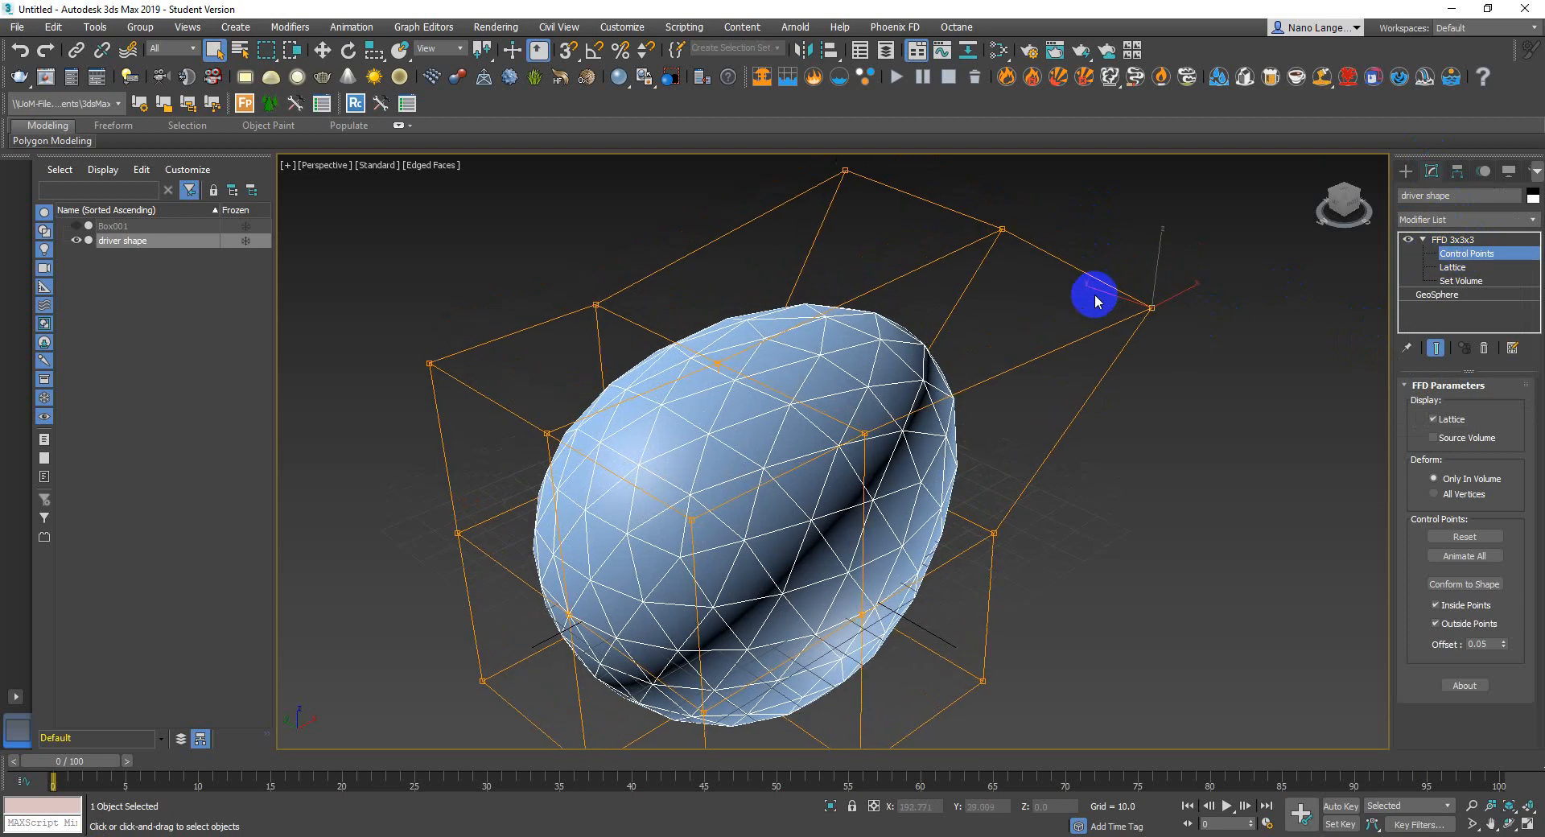
left_click(1002, 230)
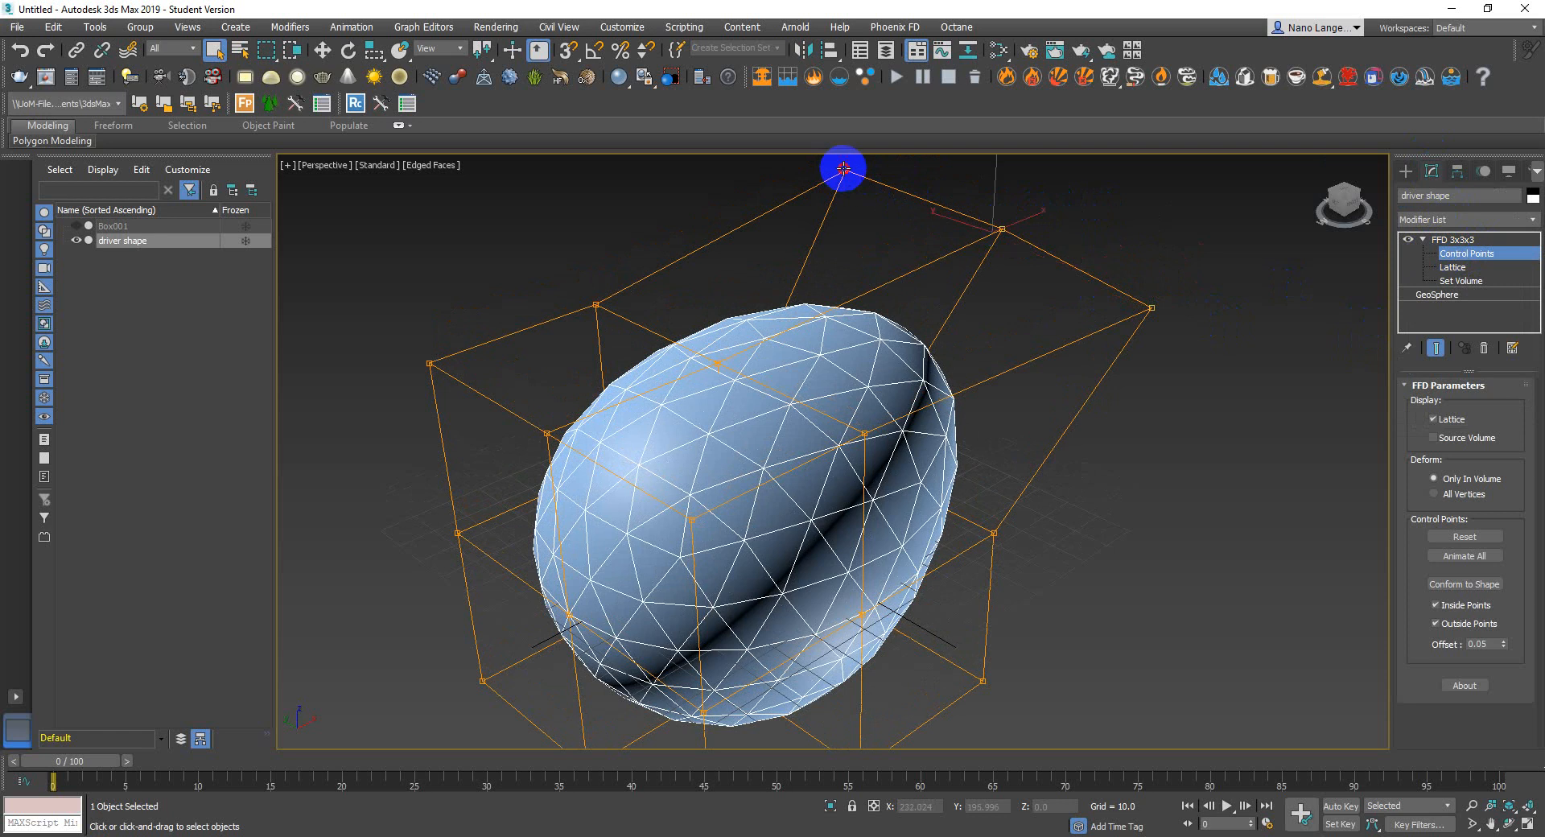
middle_click_drag(995, 211, 1000, 404)
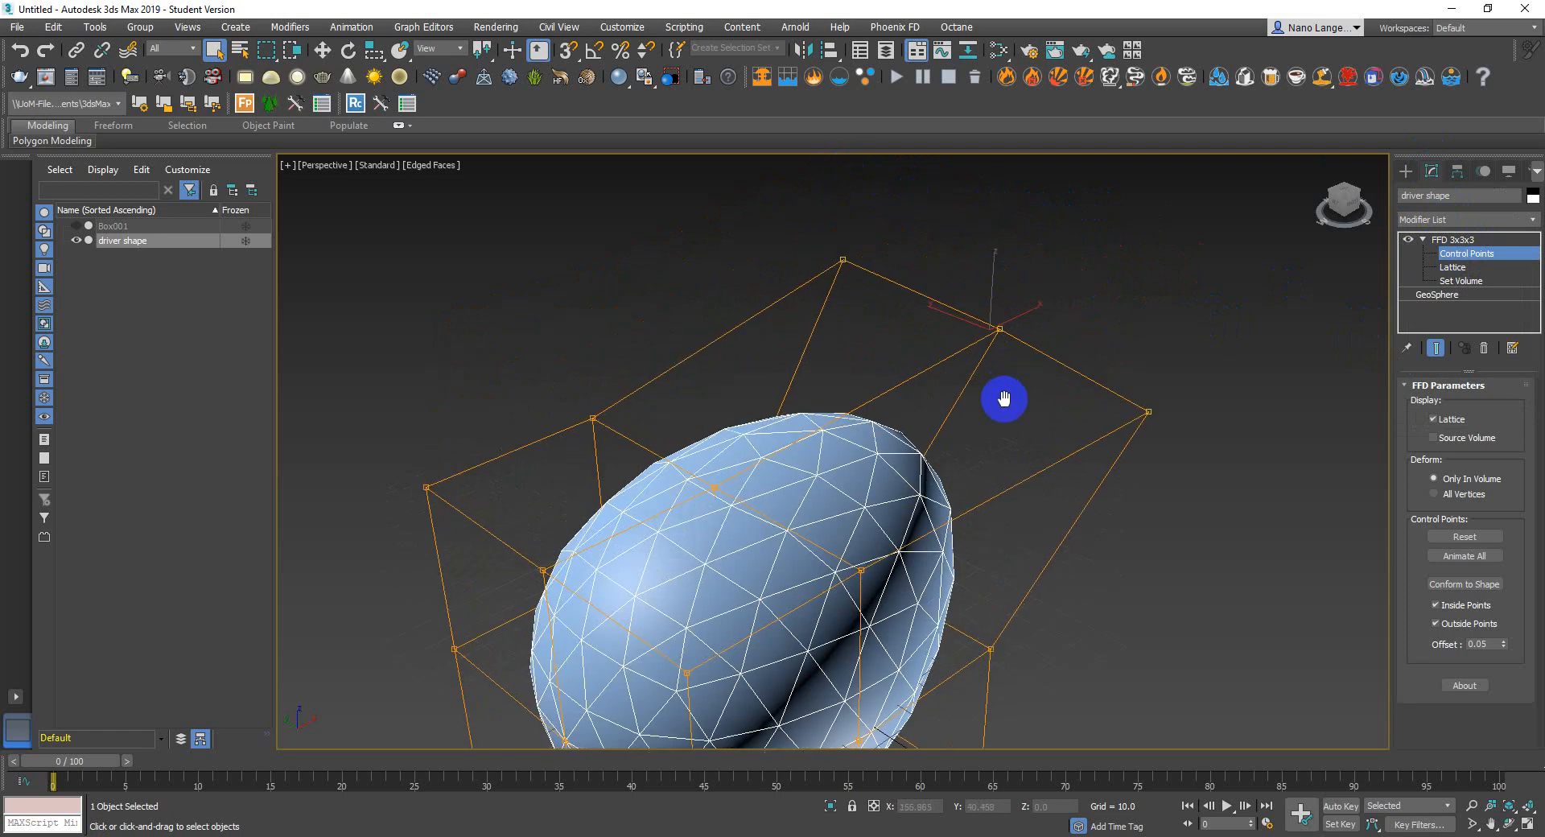
left_click(324, 50)
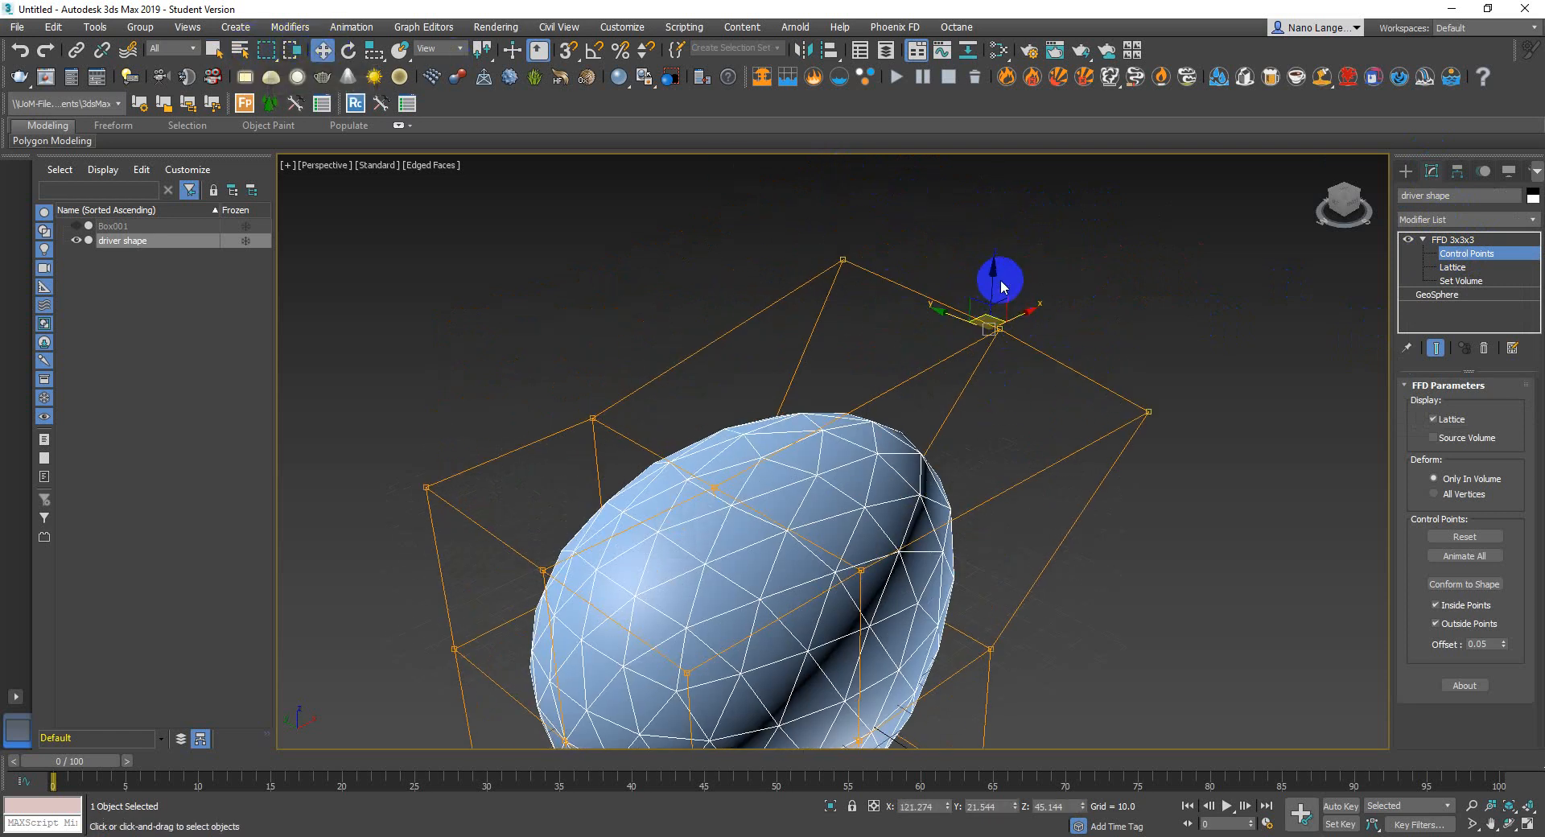
left_click_drag(991, 278, 990, 253)
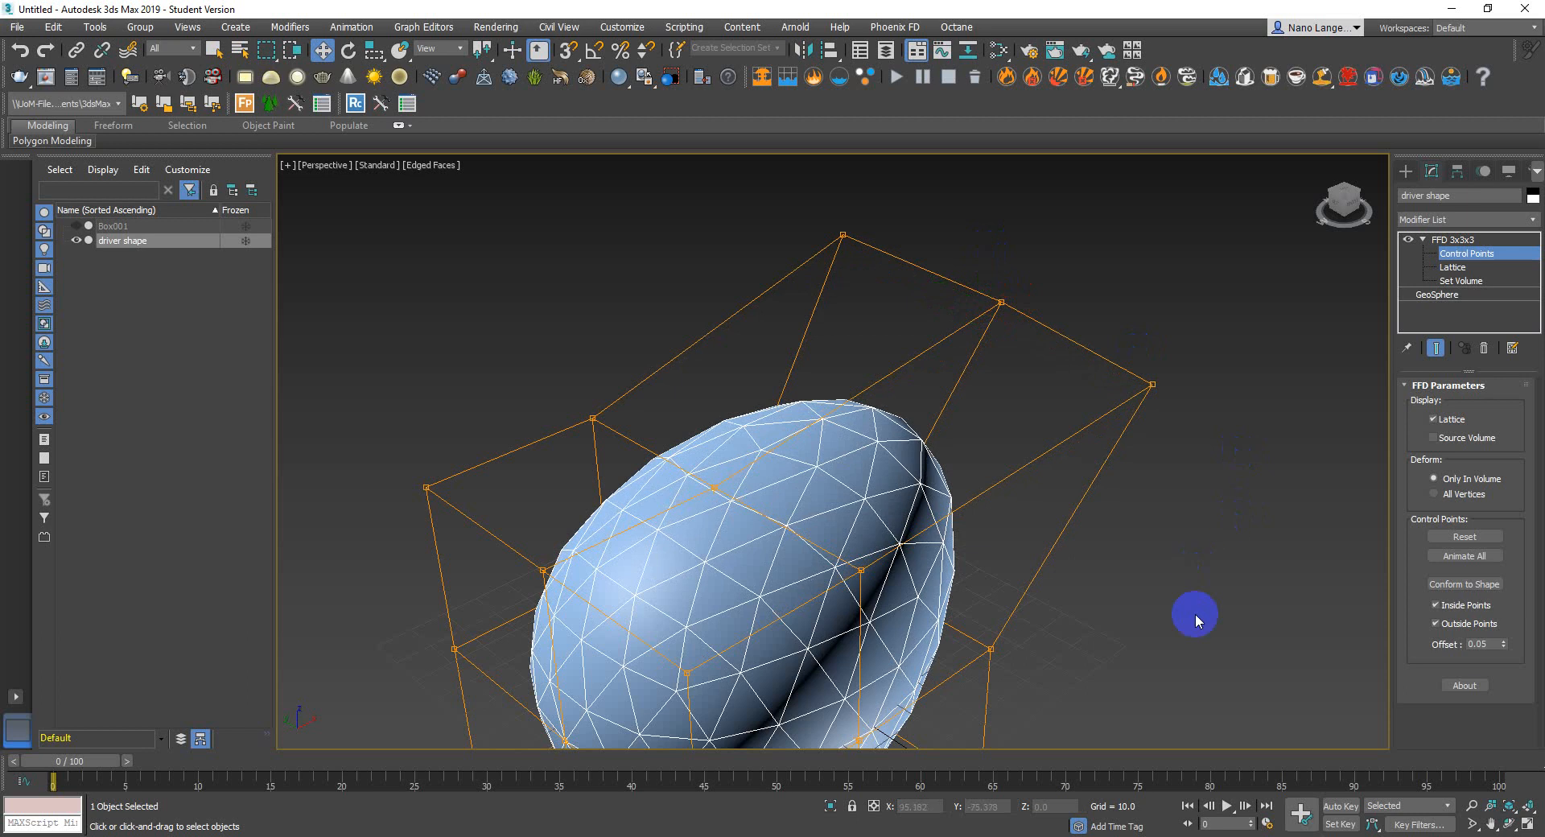
Unhide Box001 and select it, bringing both the box and the driver shape fully into view
middle_click_drag(1052, 562, 981, 527, "alt")
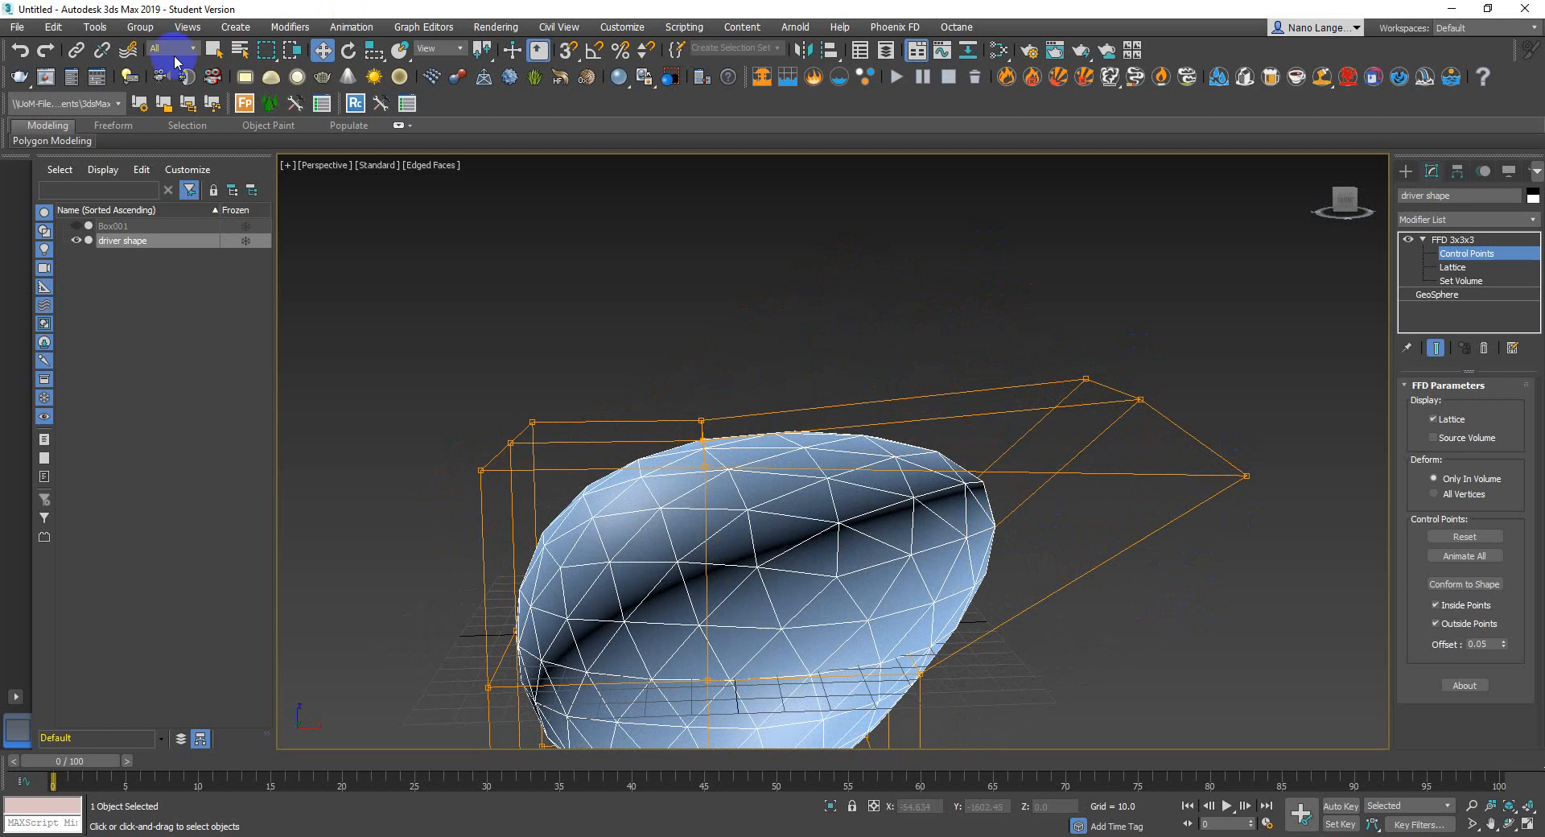
left_click(75, 226)
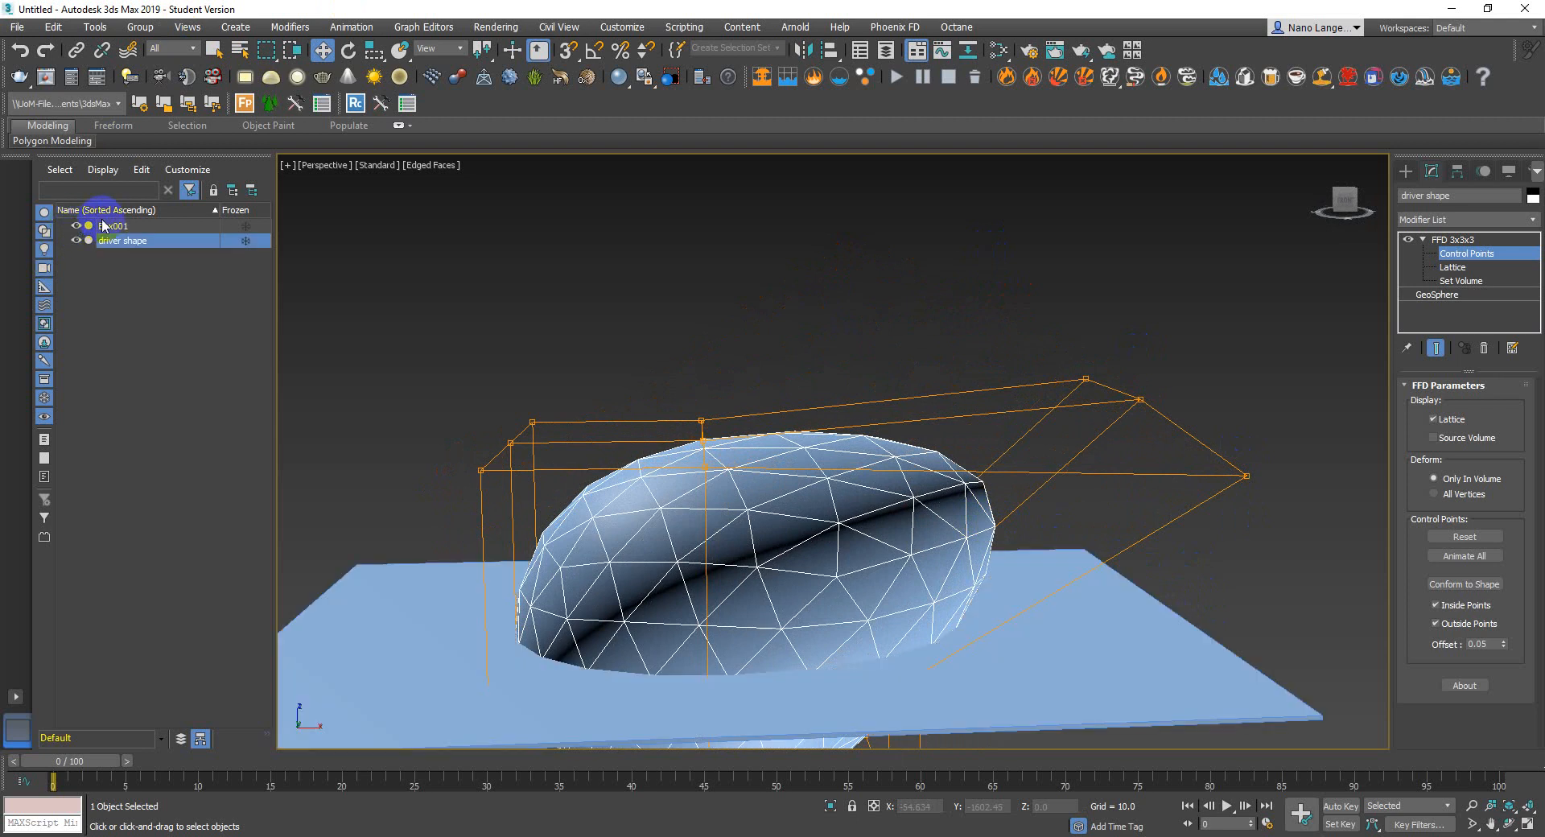
left_click(114, 228)
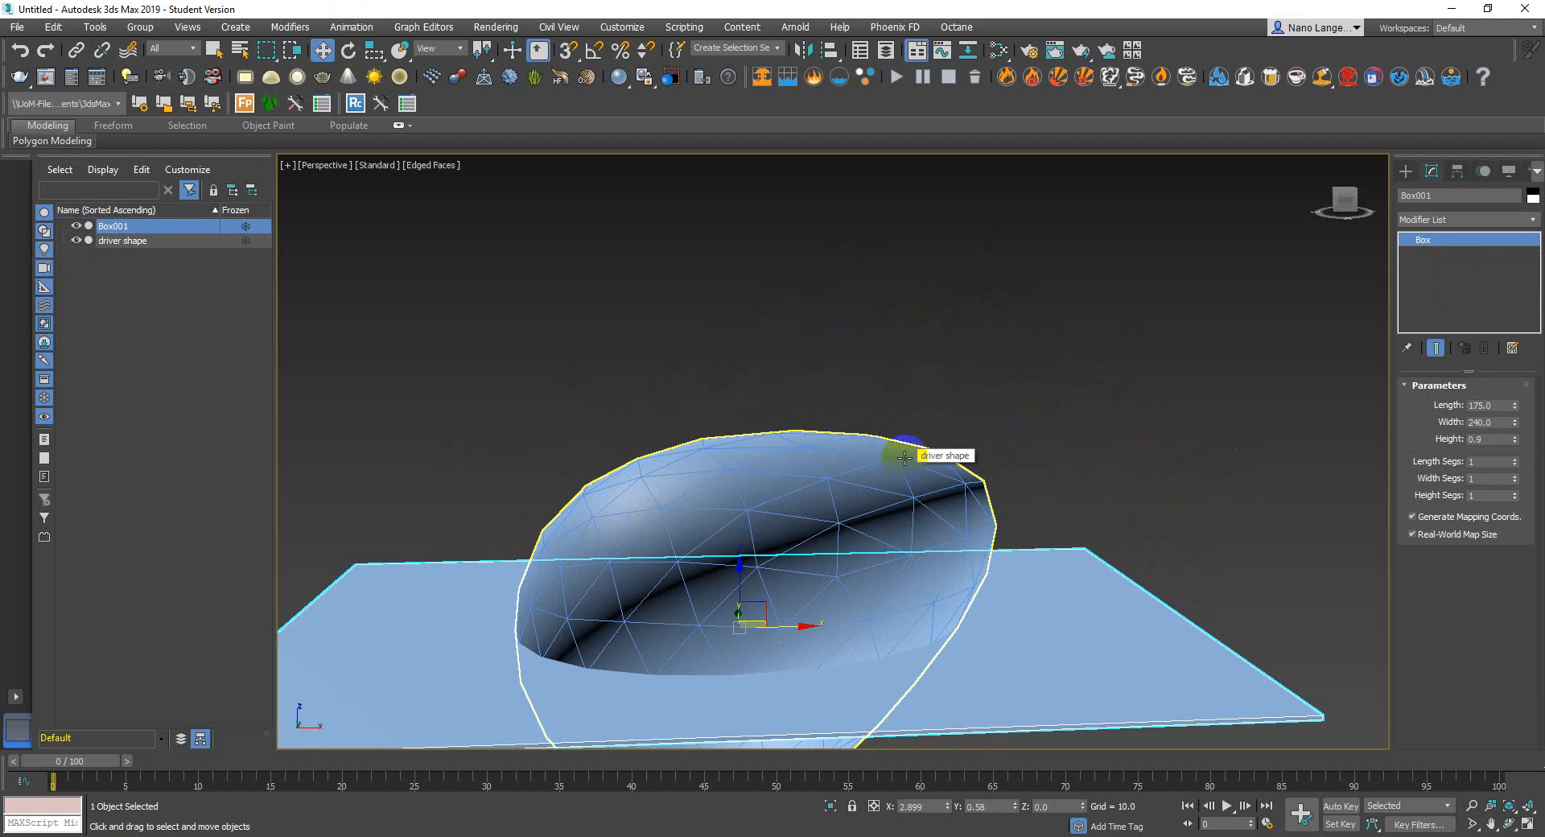
scroll(1217, 546, "down", 3)
middle_click_drag(1187, 519, 1059, 459)
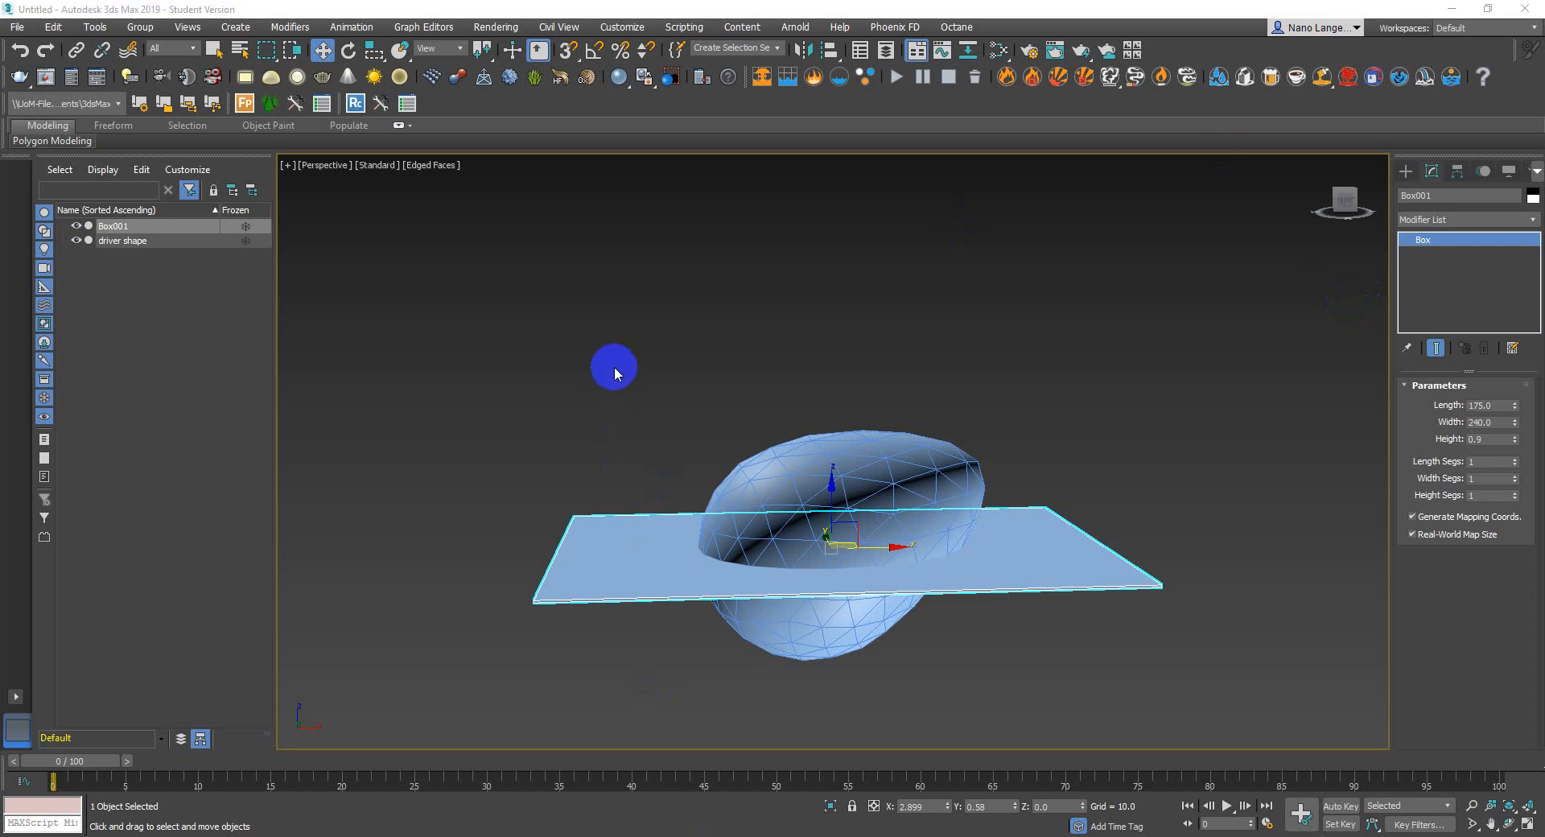
Deselect Box001 and examine how it intersects the driver shape, from above and from the side, in default shading
left_click(615, 369)
key("t")
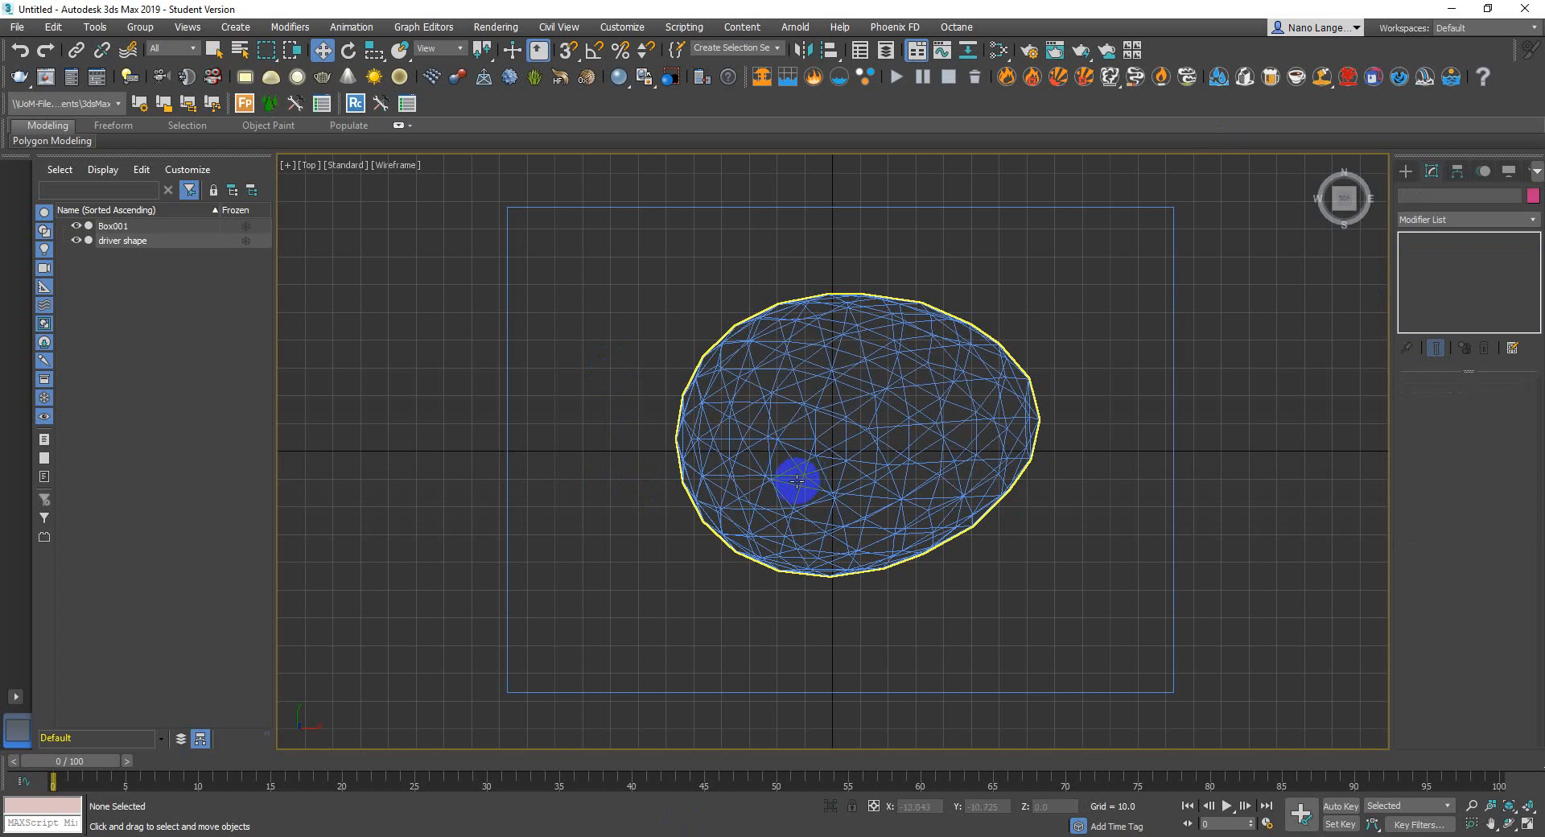
key("F3")
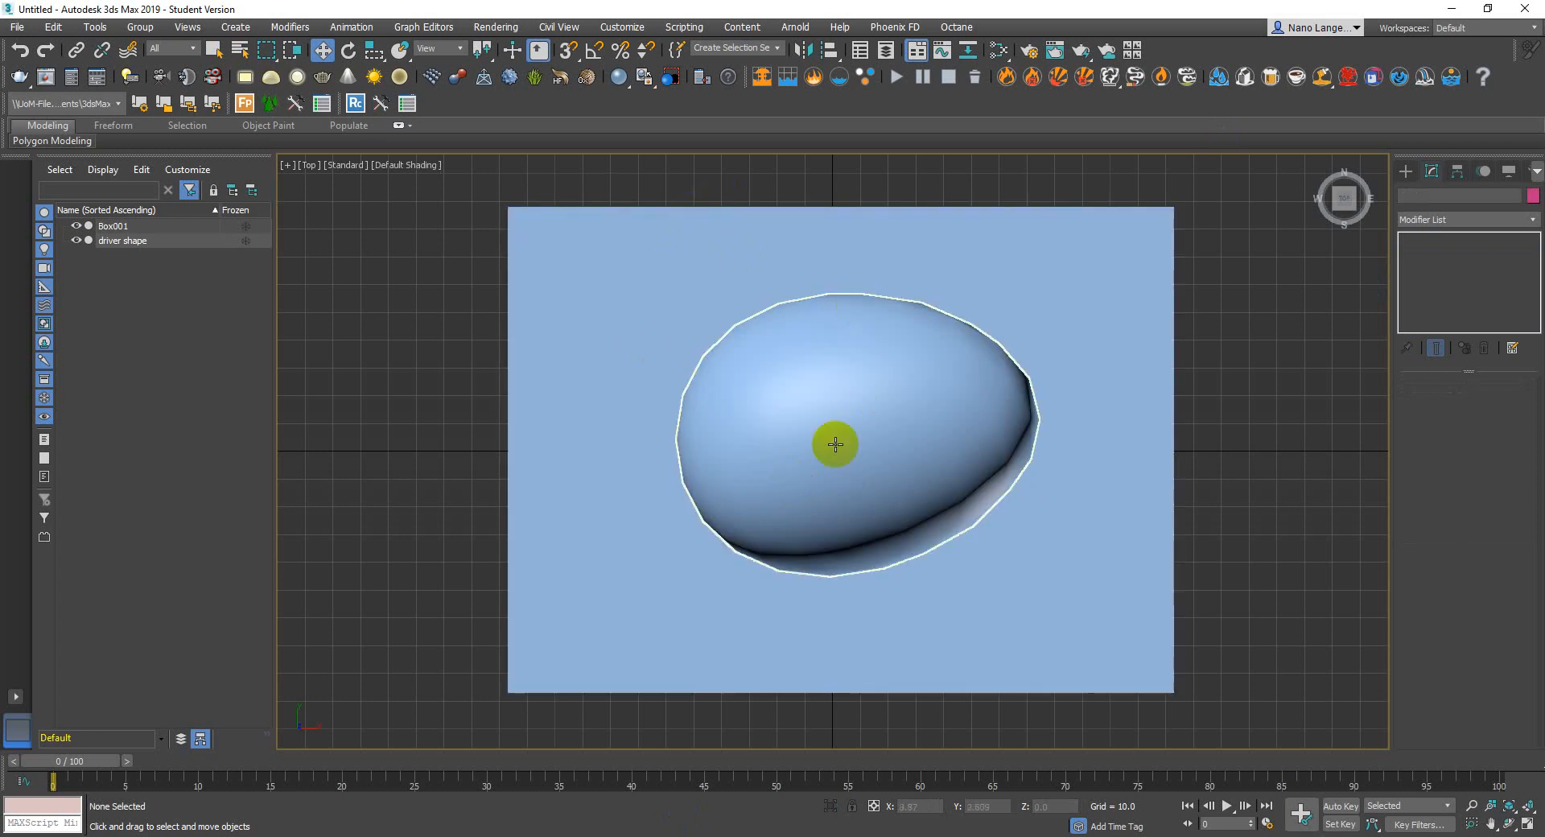
middle_click_drag(835, 445, 921, 581, "alt")
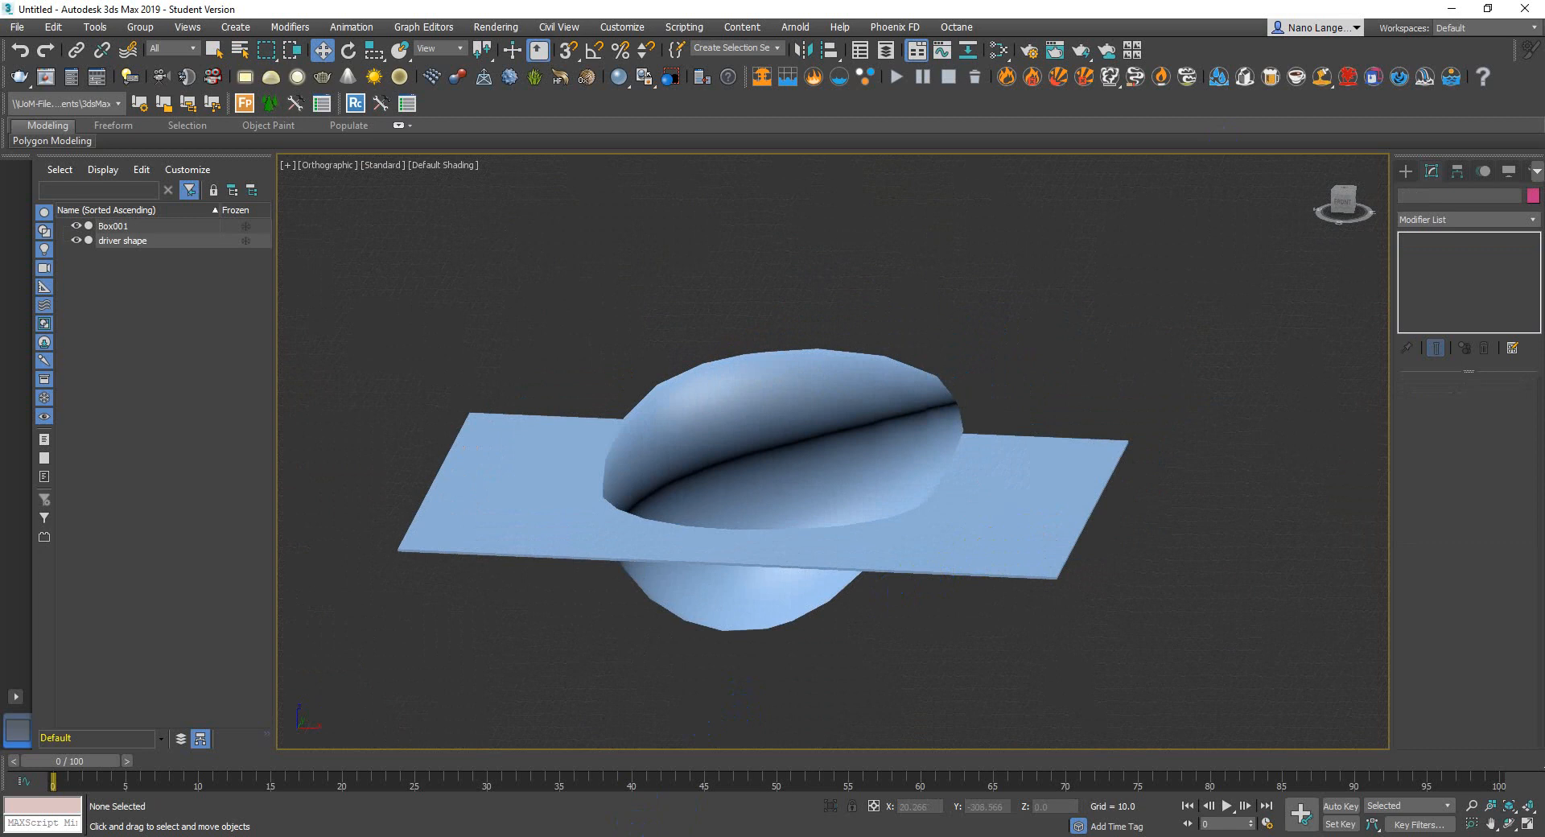
Switch to the web browser and fill the ScriptSpot site search with Hyperclone
left_click(652, 836)
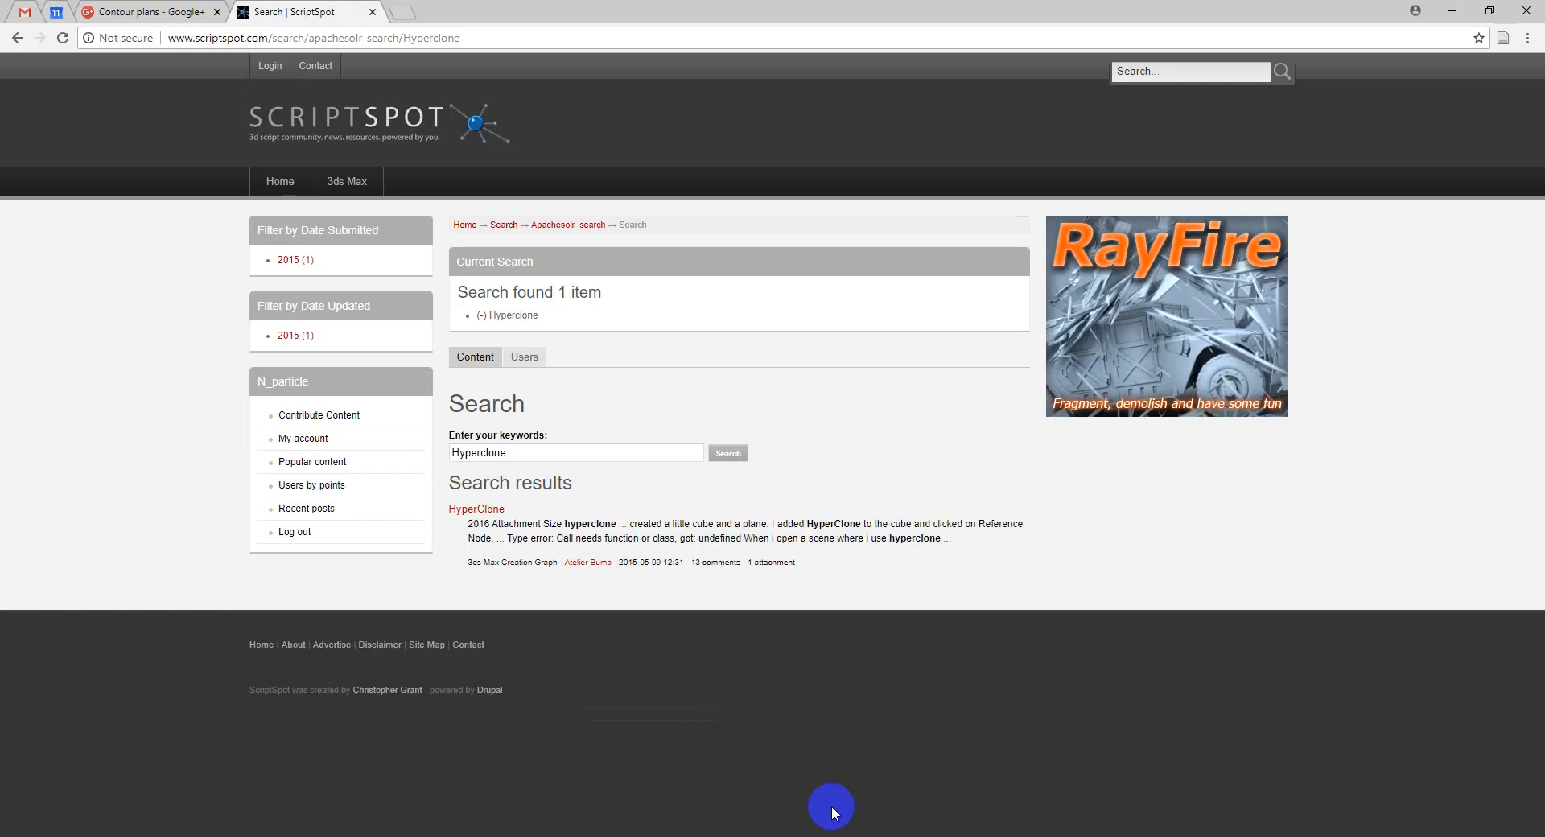
left_click(1144, 69)
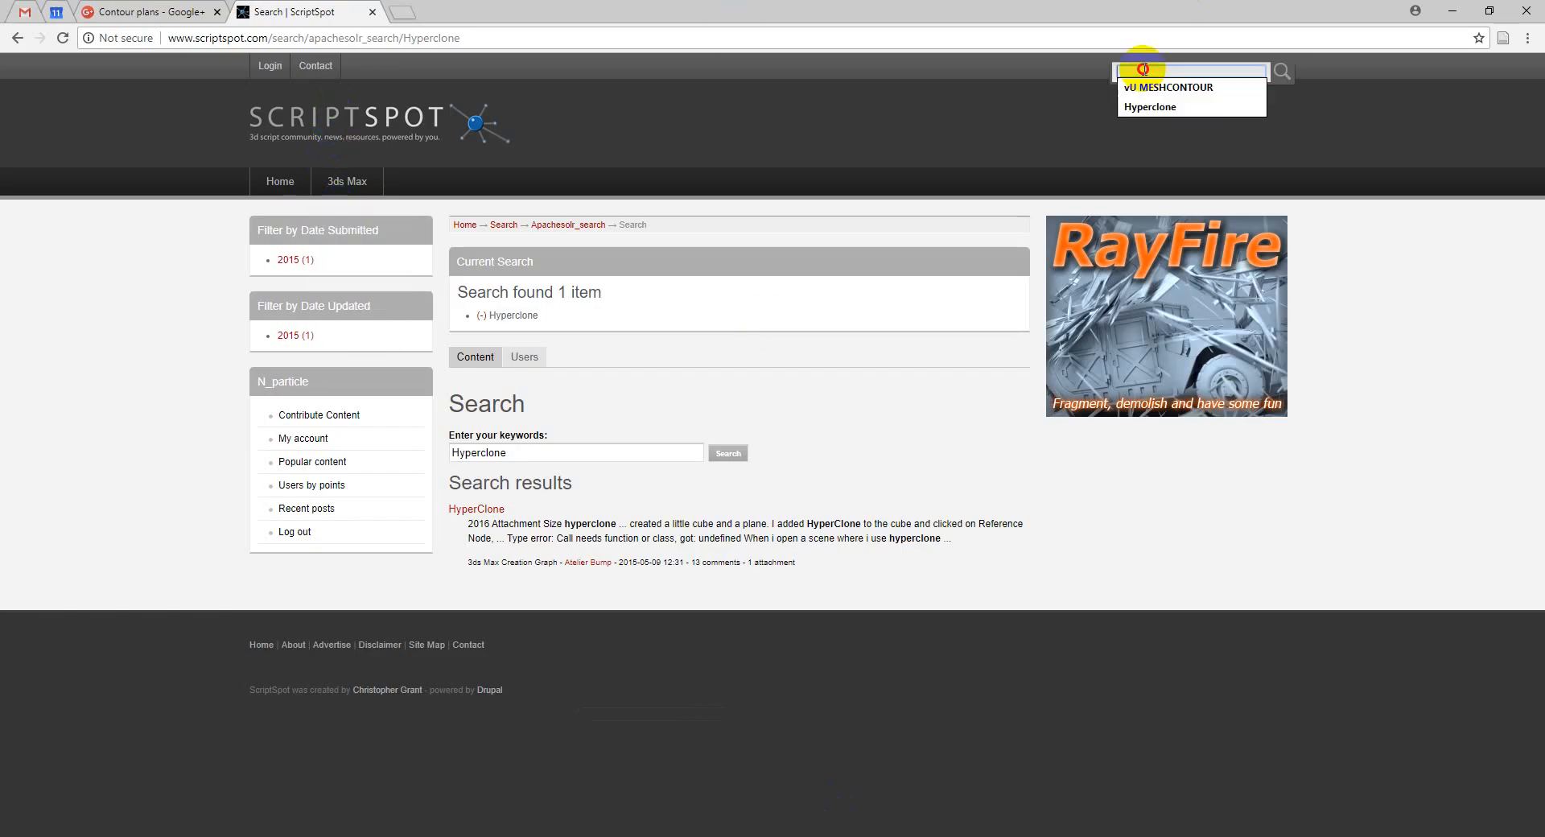
left_click(1136, 109)
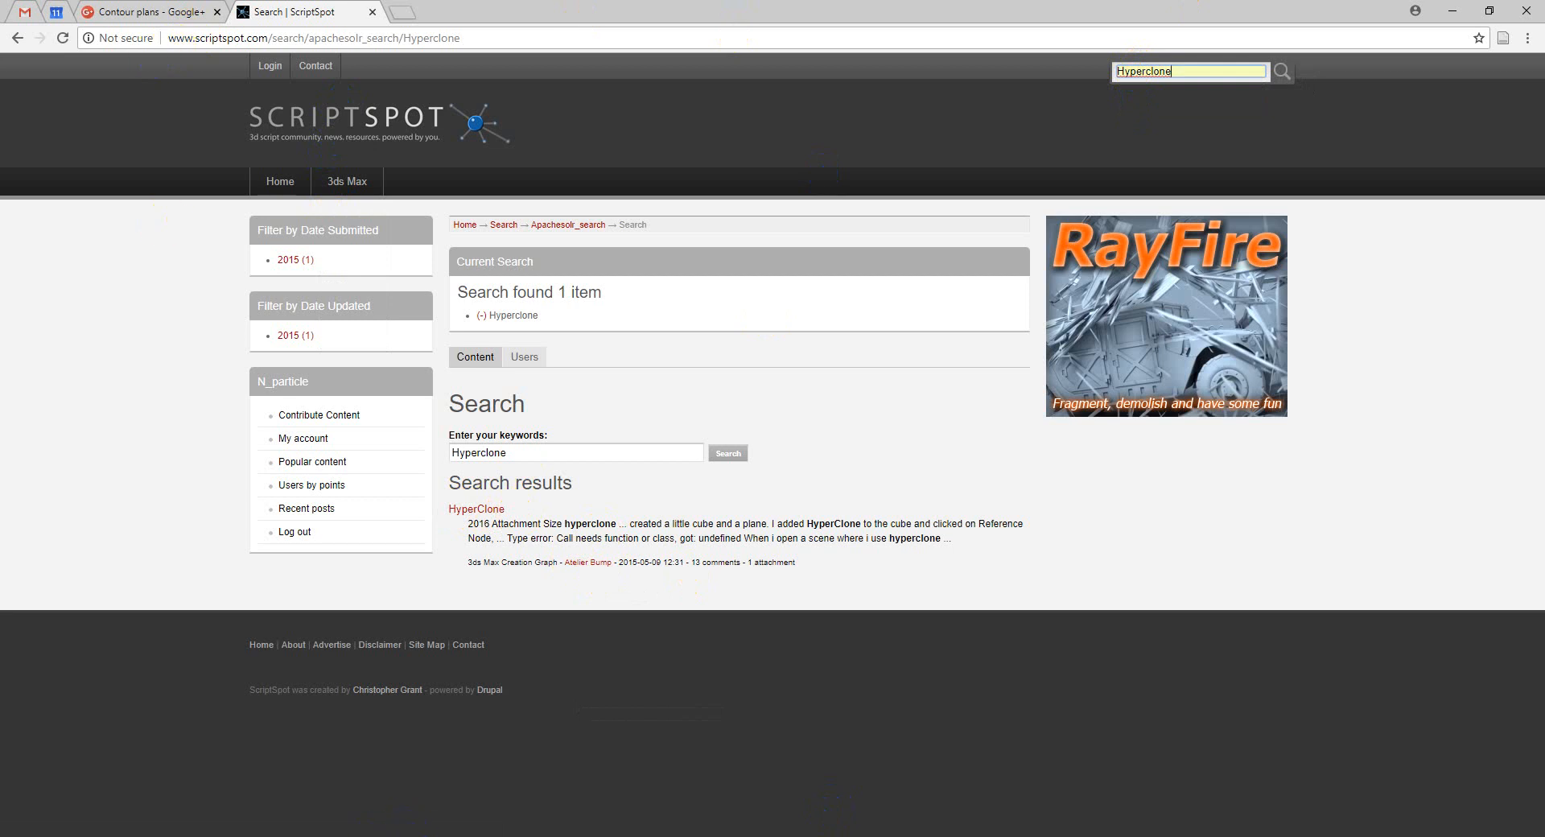
Return to 3ds Max and install HyperClone.mcg from the MCG files folder
left_click(433, 834)
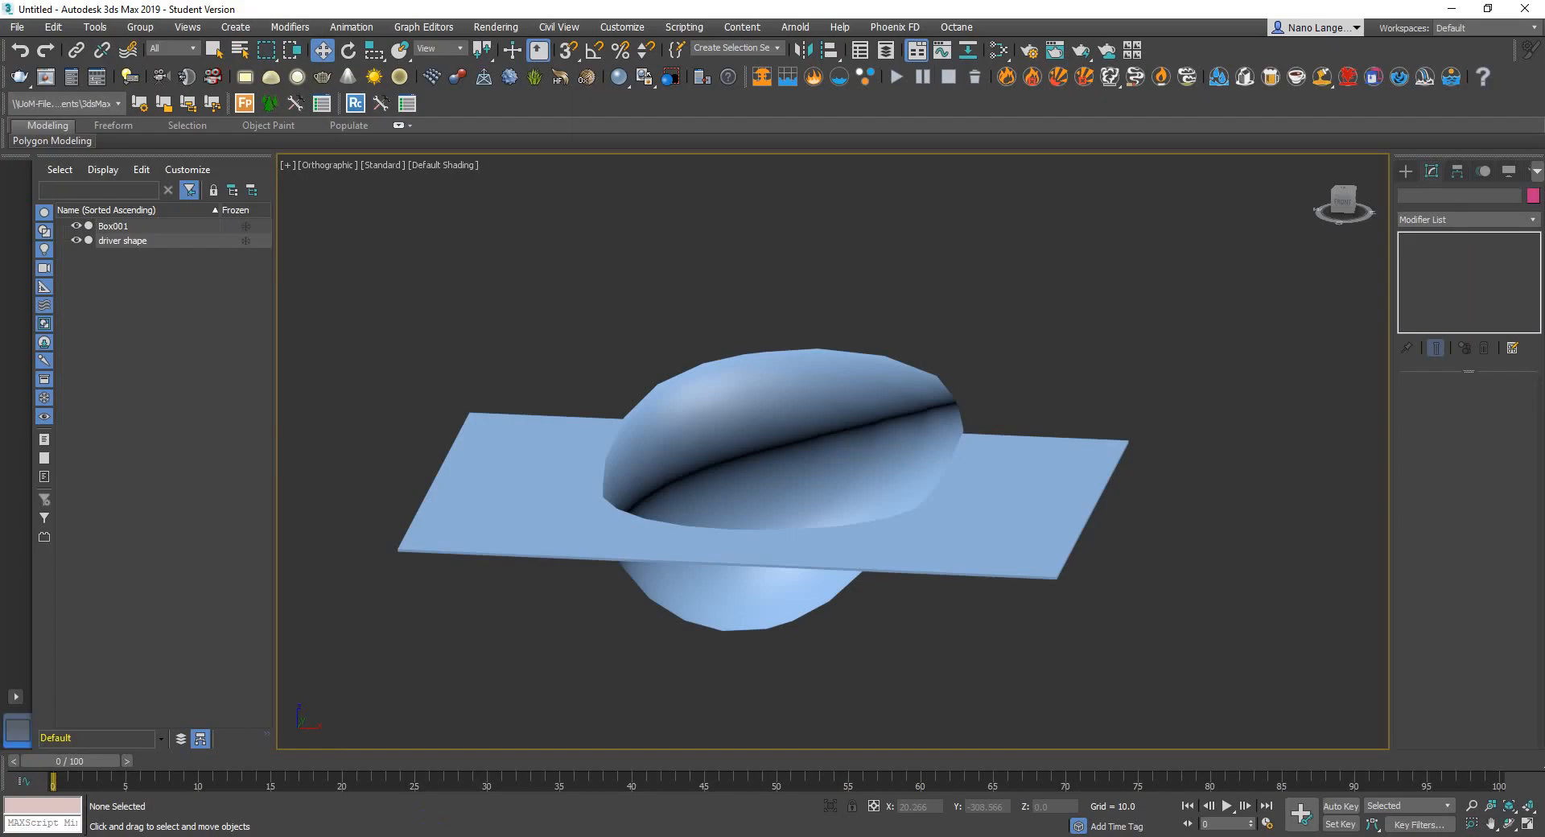
mouse_move(494, 836)
left_click(494, 793)
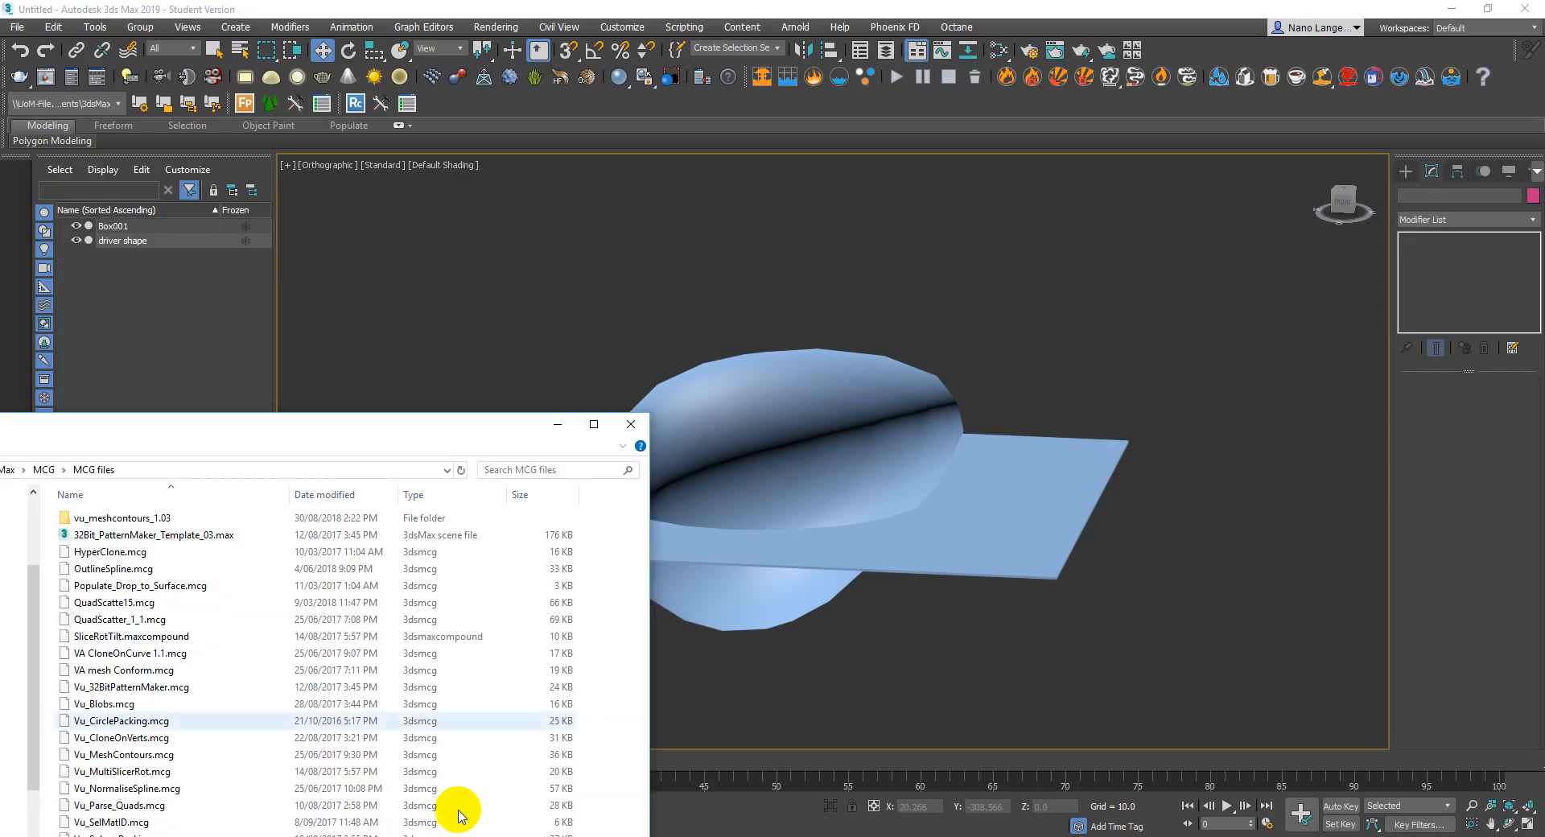
left_click_drag(111, 425, 210, 235)
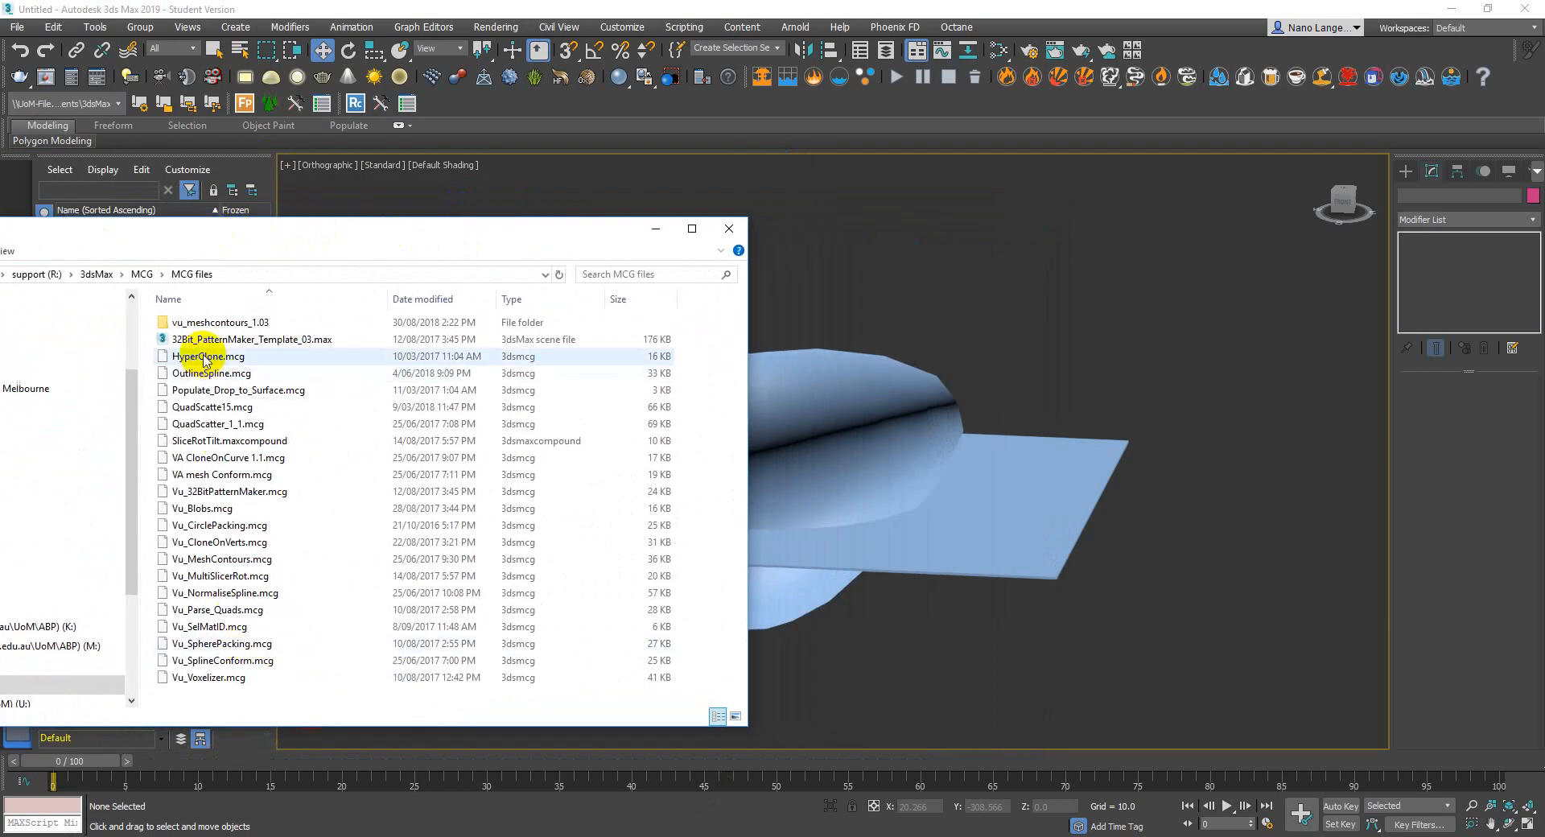
left_click_drag(208, 356, 1197, 345)
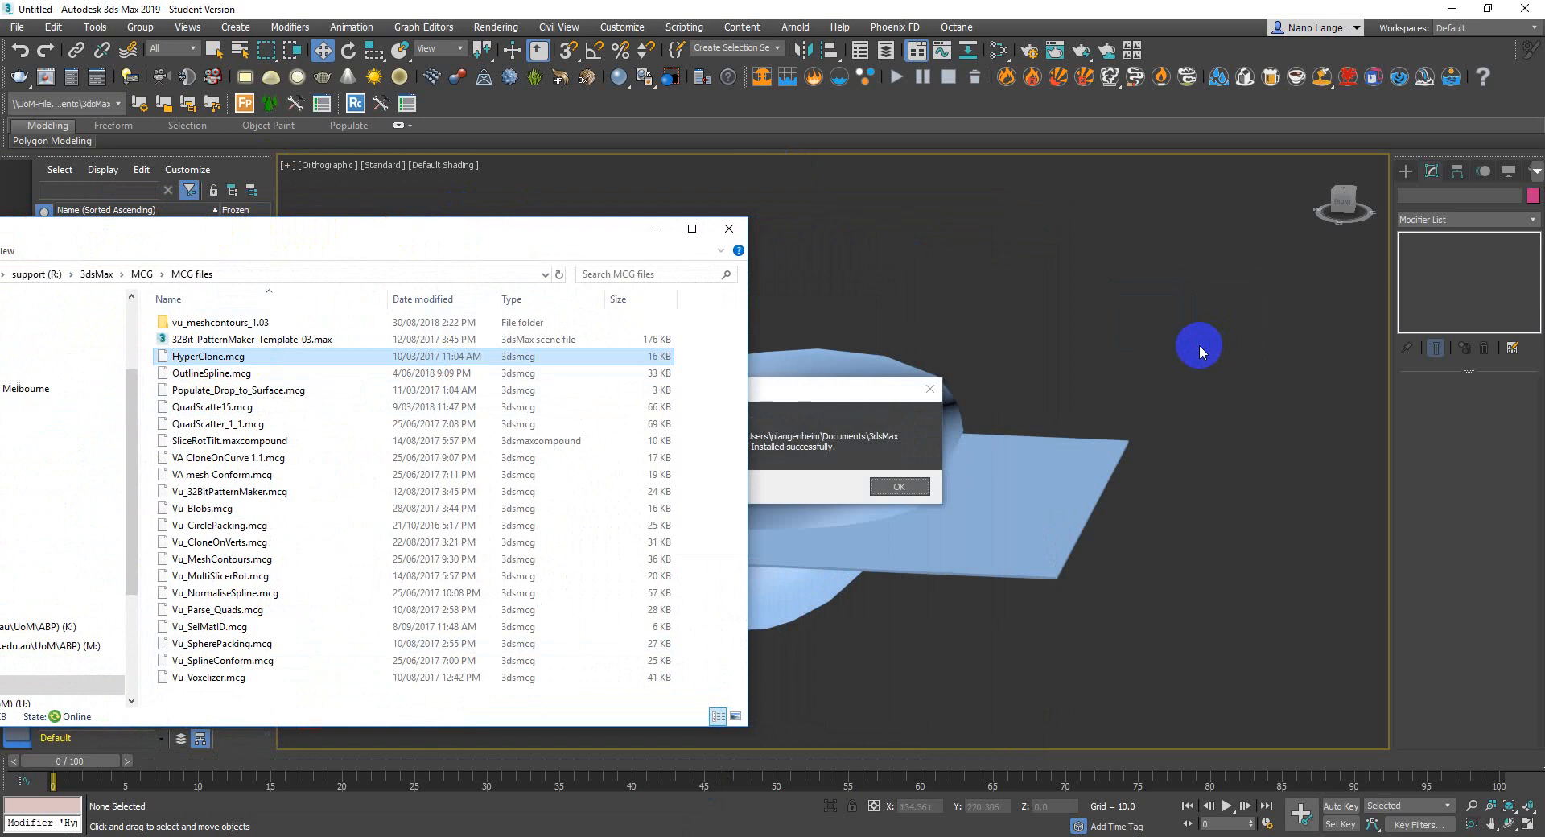
left_click(894, 487)
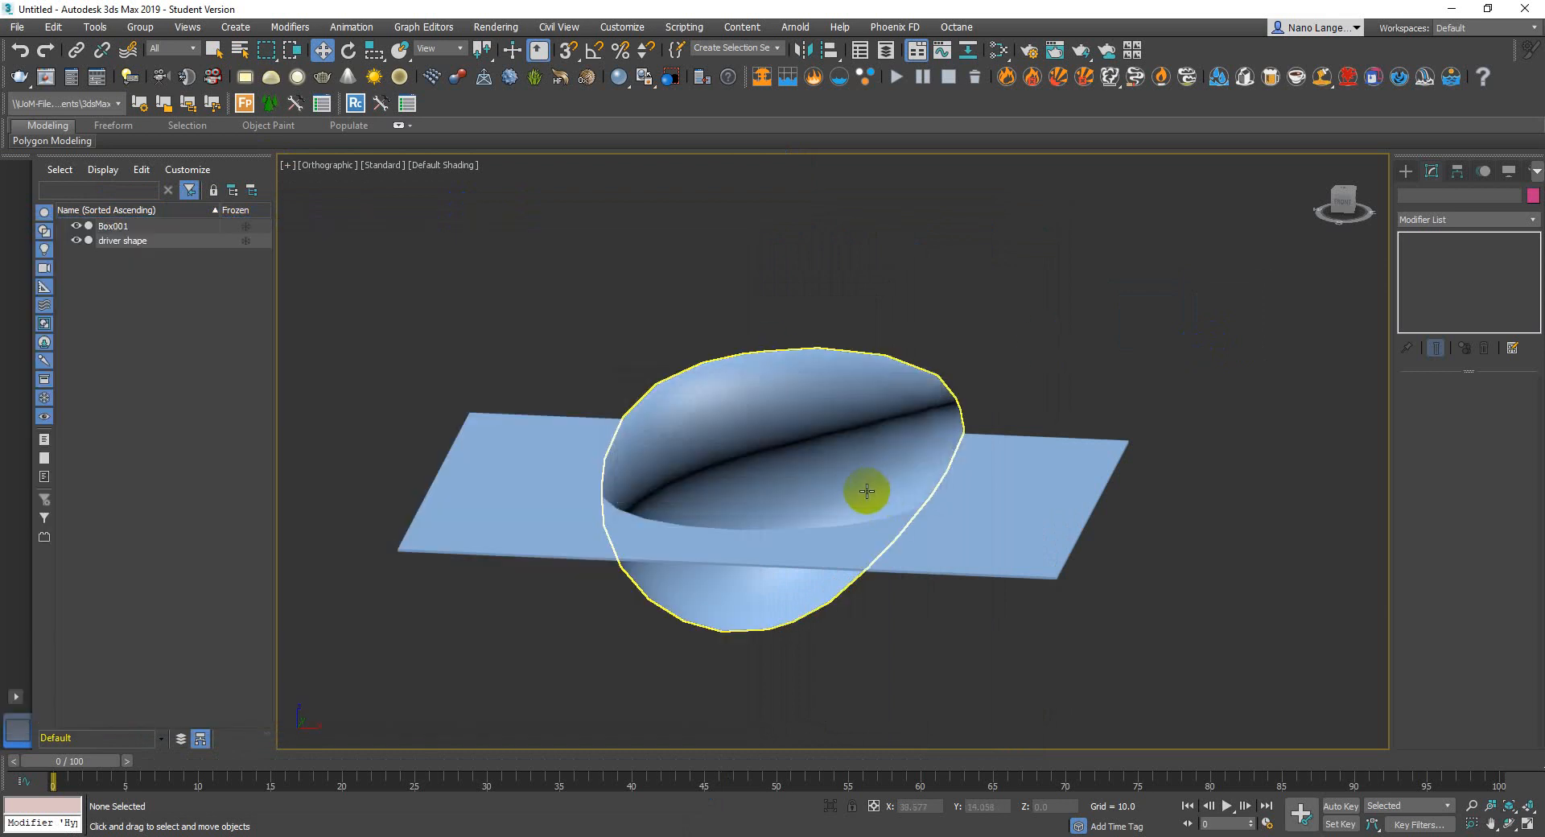
Apply the HyperClone modifier to Box001
left_click(1048, 491)
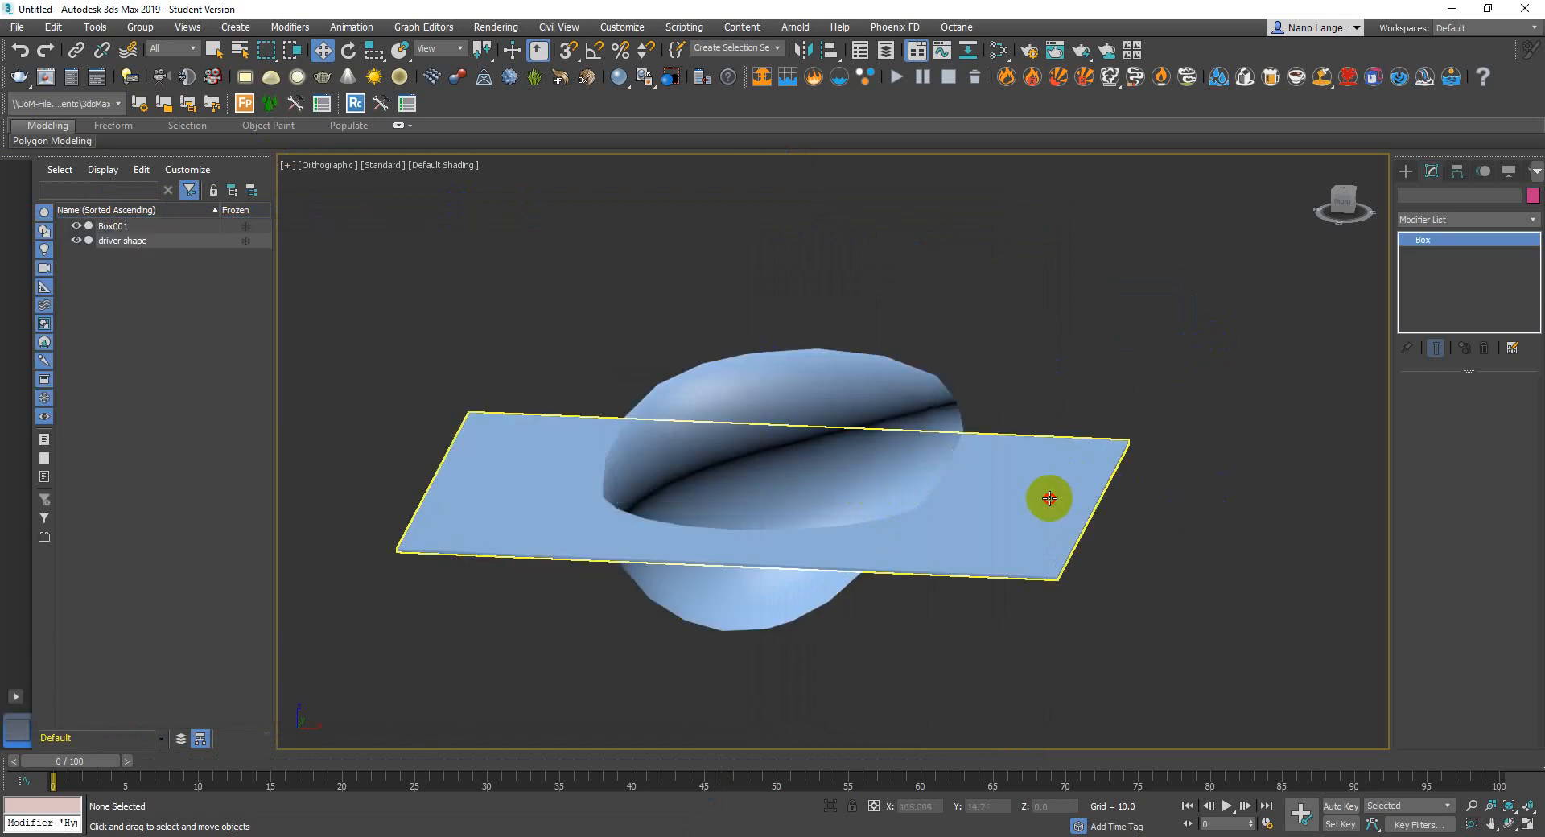
left_click(1427, 218)
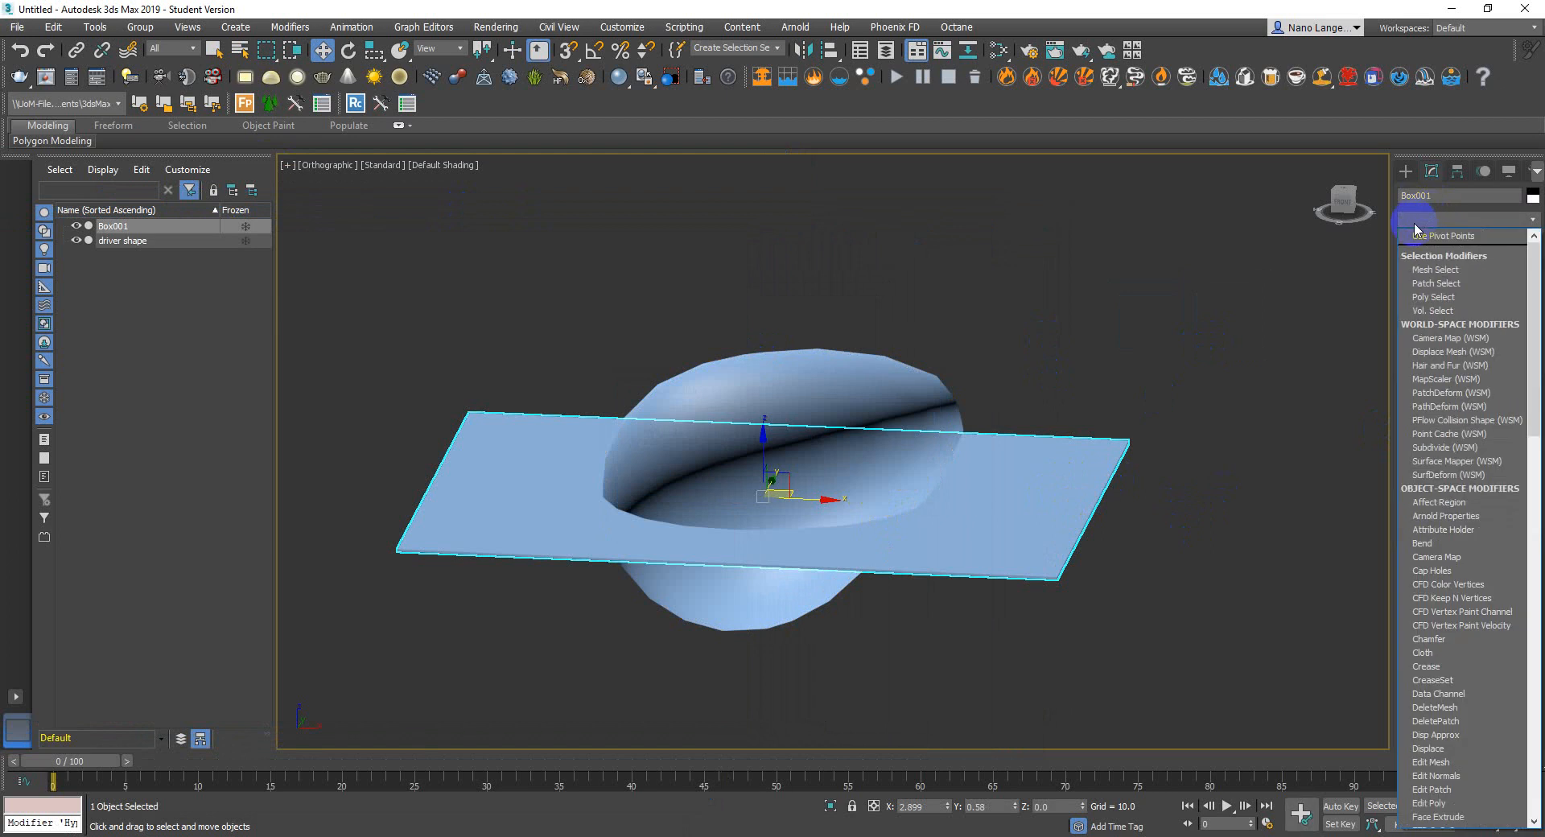
type("hy")
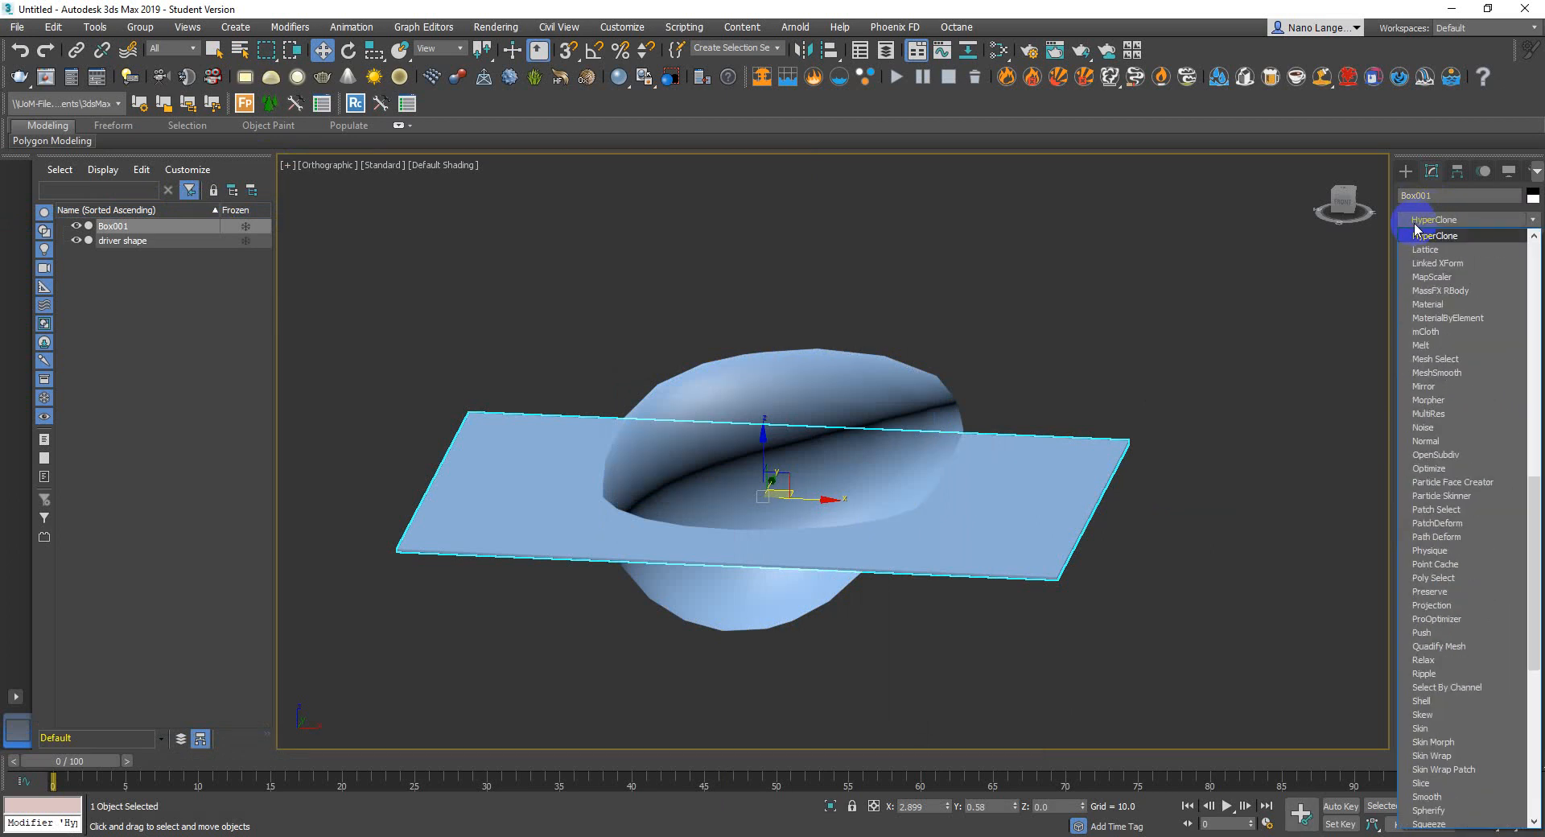
left_click(1416, 235)
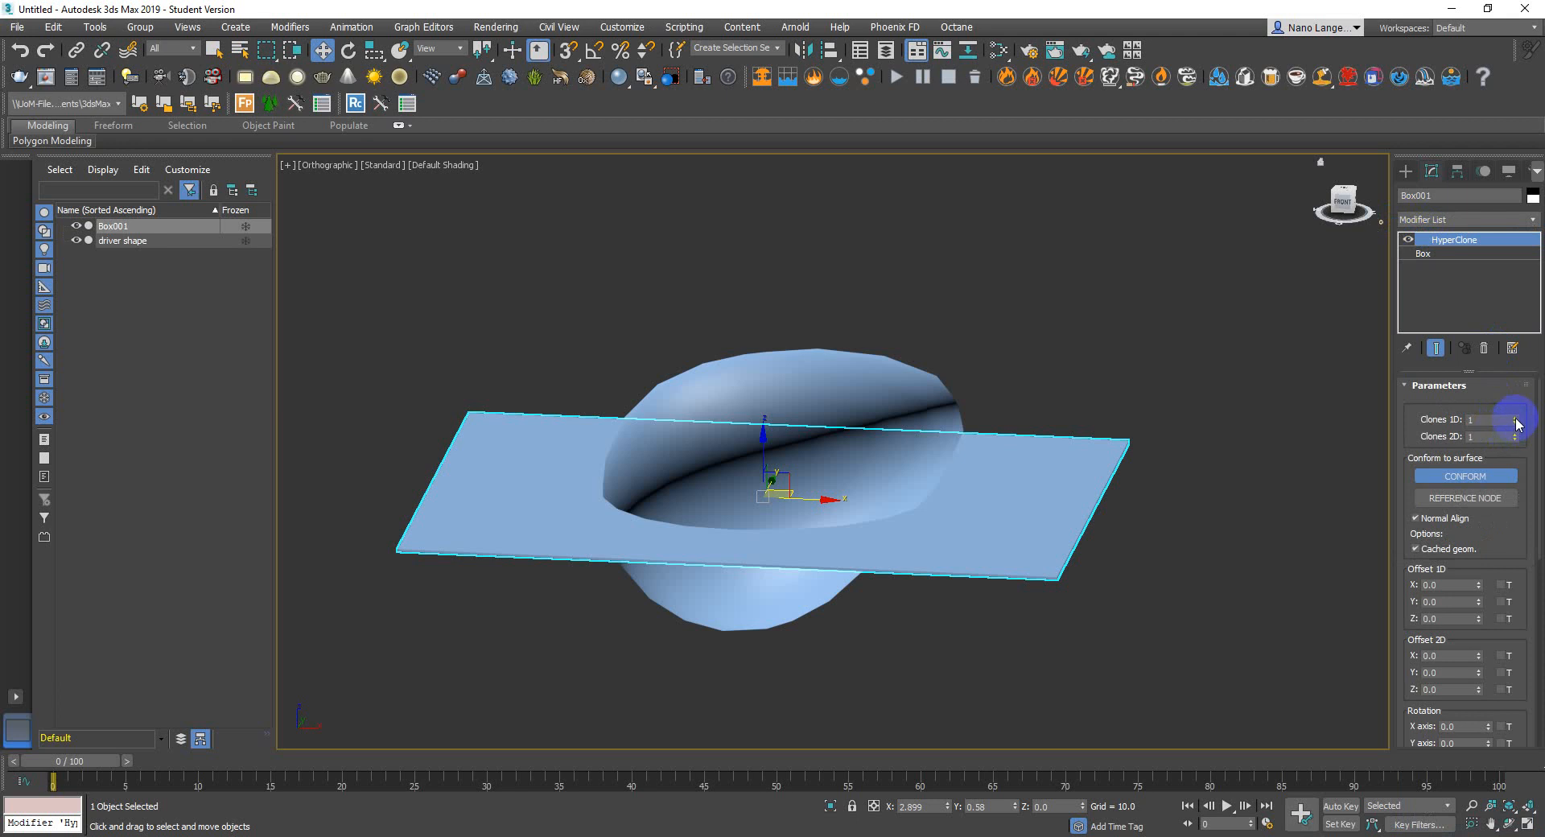
Set HyperClone's Clones 1D to 18 and its Offset 1D Z value to 6.7
left_click_drag(1518, 406, 1518, 404)
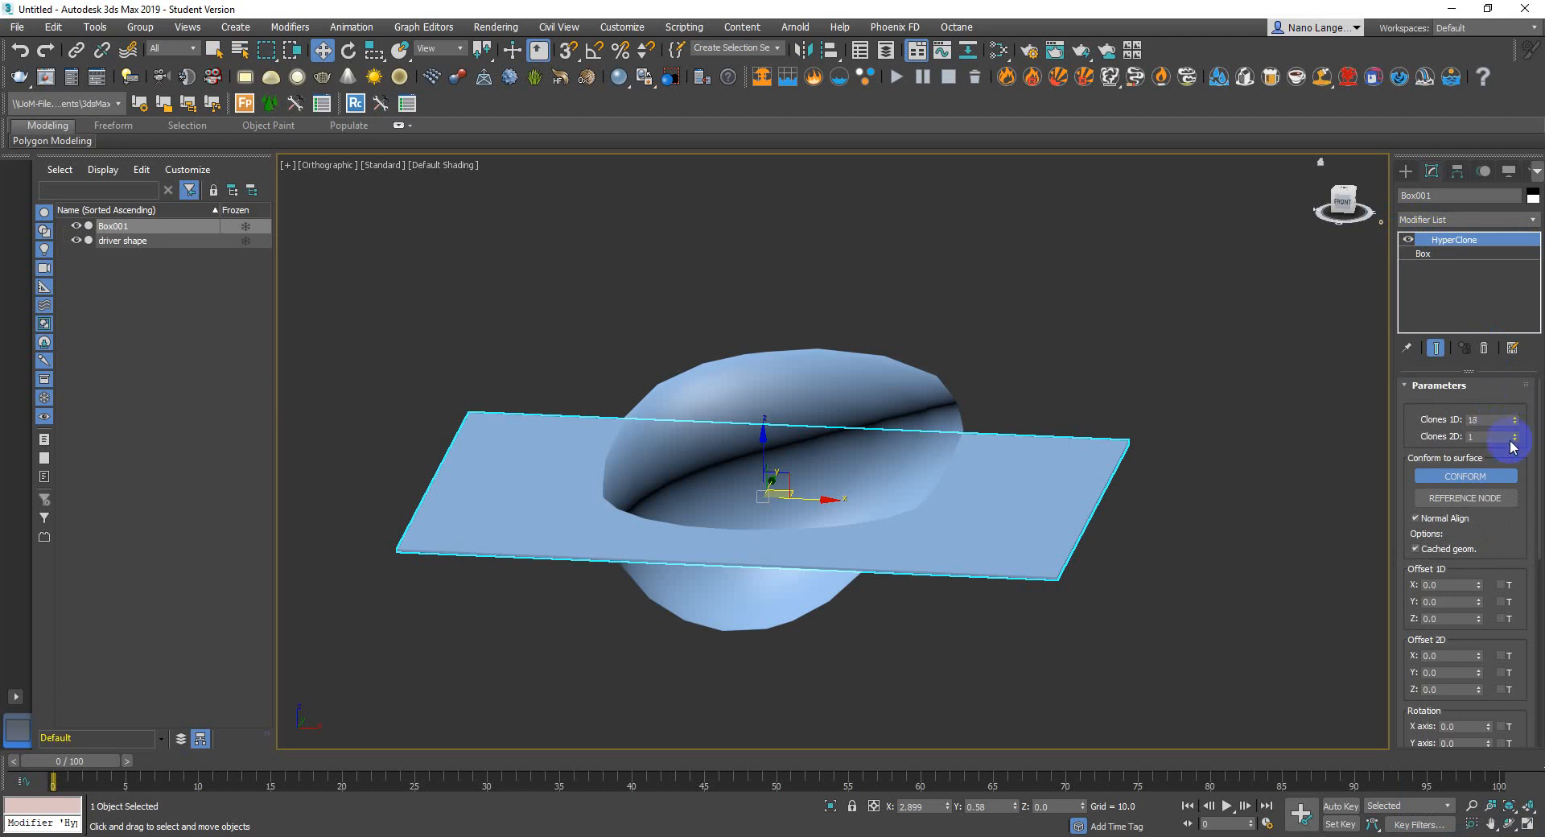
double_click(1445, 619)
left_click_drag(1479, 619, 1465, 563)
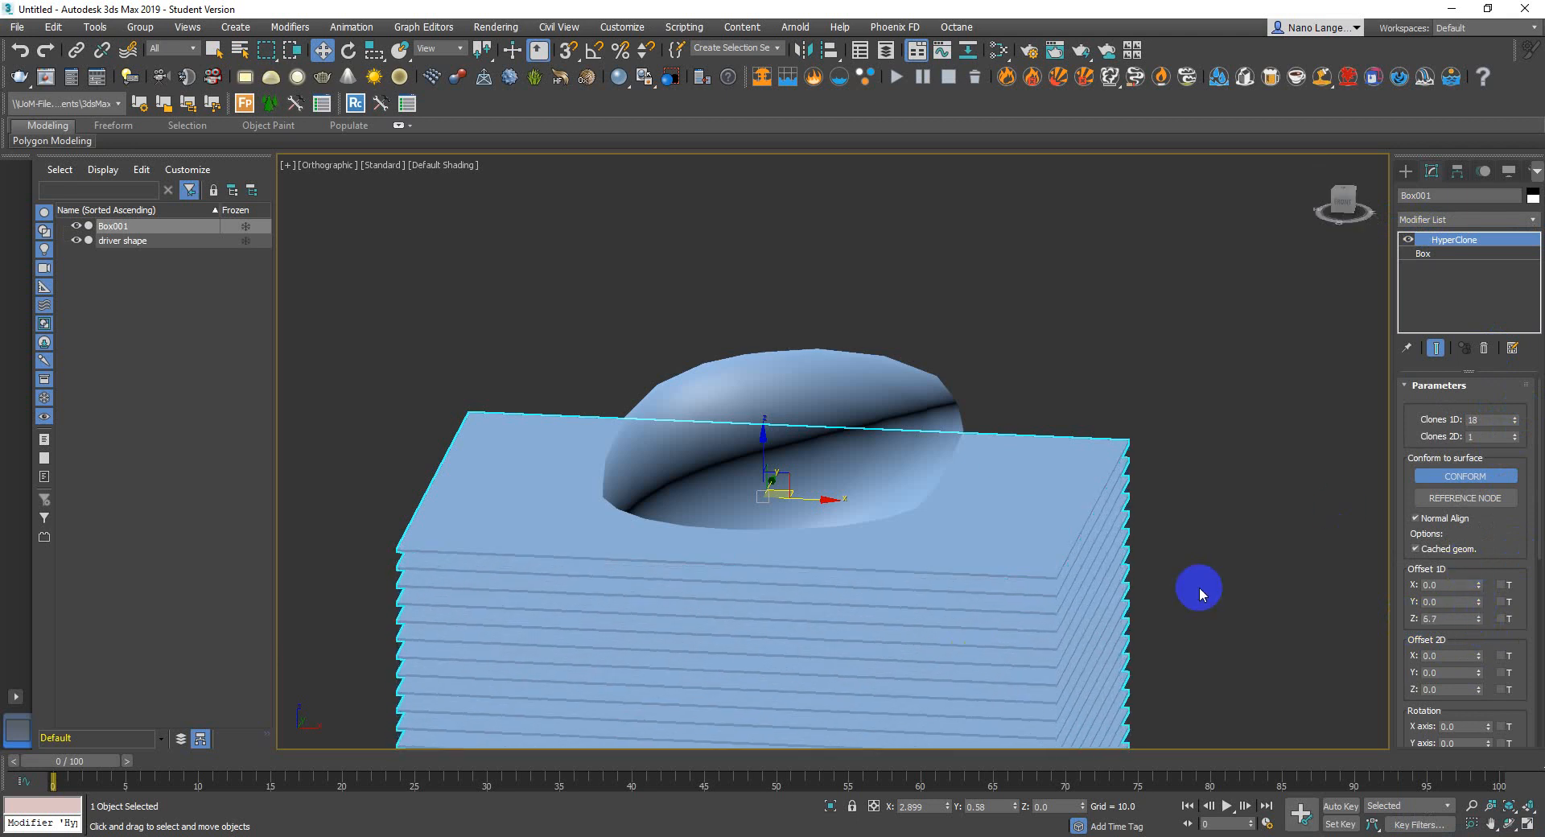
Set HyperClone's Offset 1D Z value to -5.0 so the Box001 slabs stack in the opposite direction
middle_click_drag(929, 481, 911, 437)
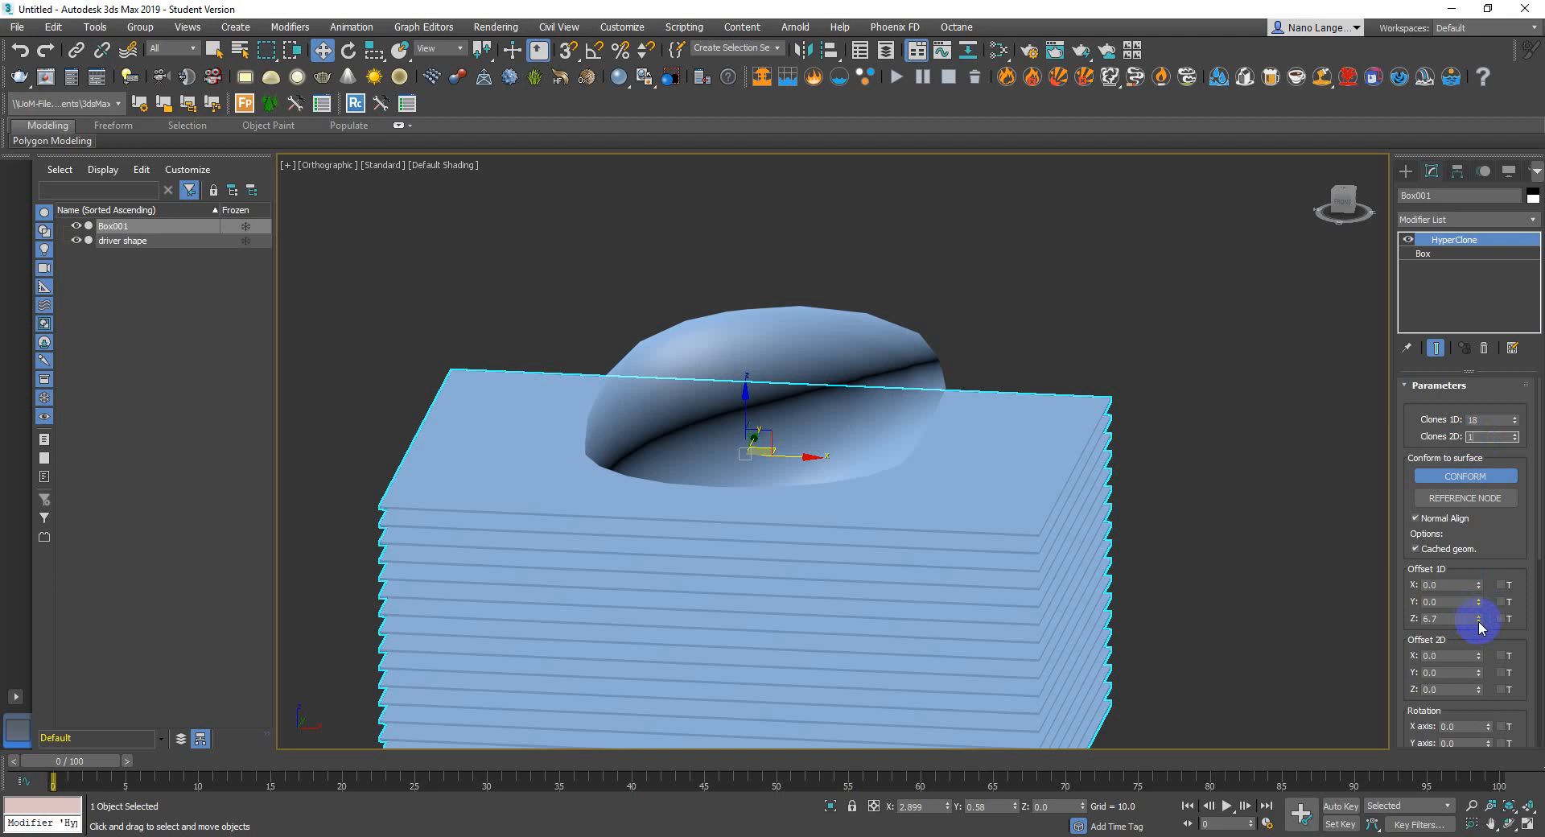
left_click_drag(1479, 623, 1469, 706)
left_click_drag(1451, 620, 1395, 621)
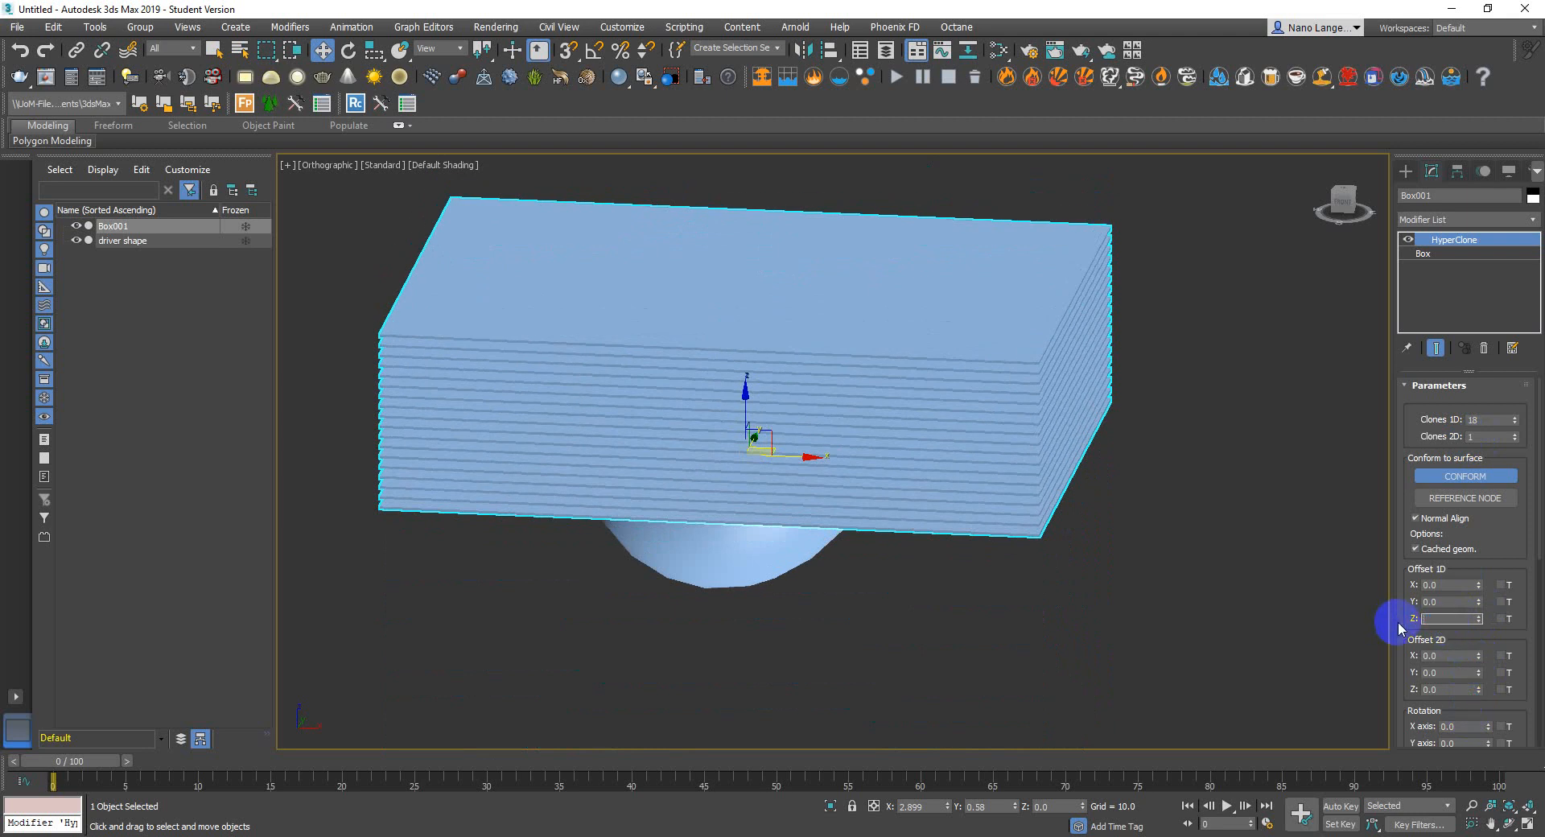
key("Return")
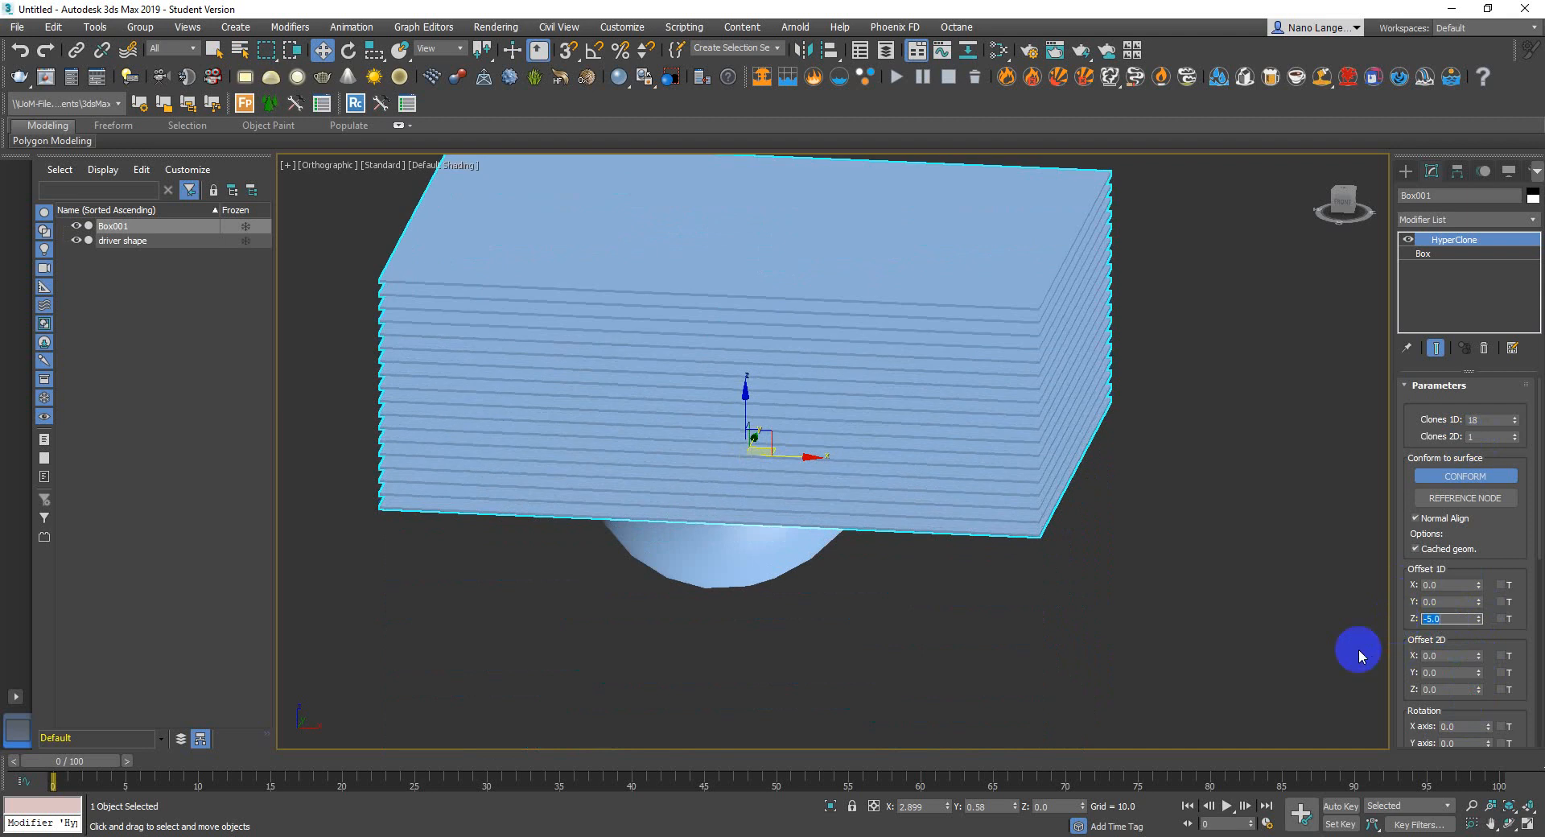
In a wireframe Left view, set HyperClone's Clones 1D to 11 so the slabs reach the driver shape's upper edge
middle_click_drag(1102, 631, 1066, 694)
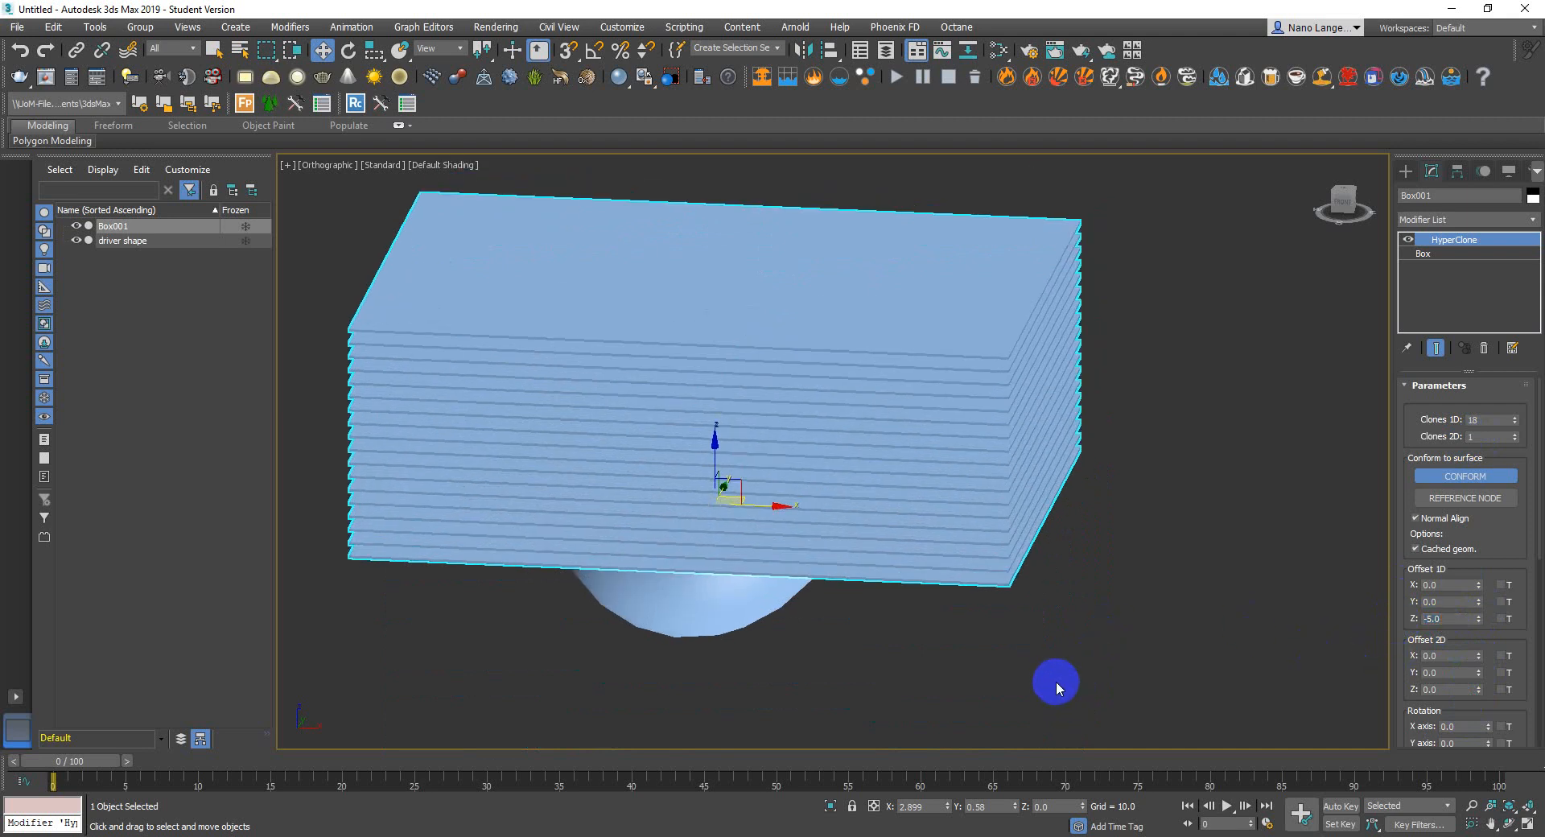
key("l")
key("F3")
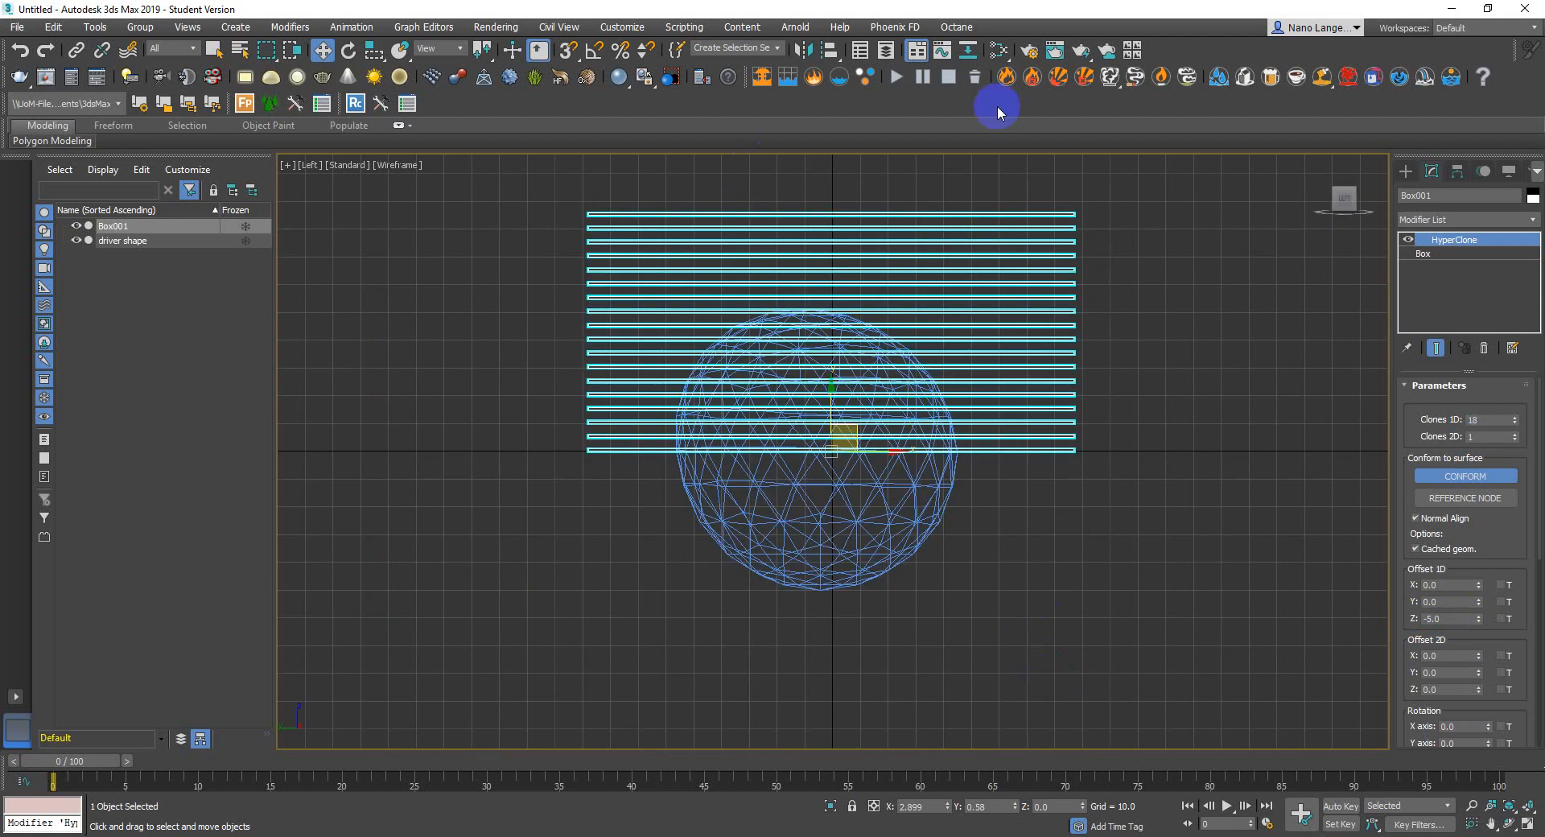
left_click(1514, 423)
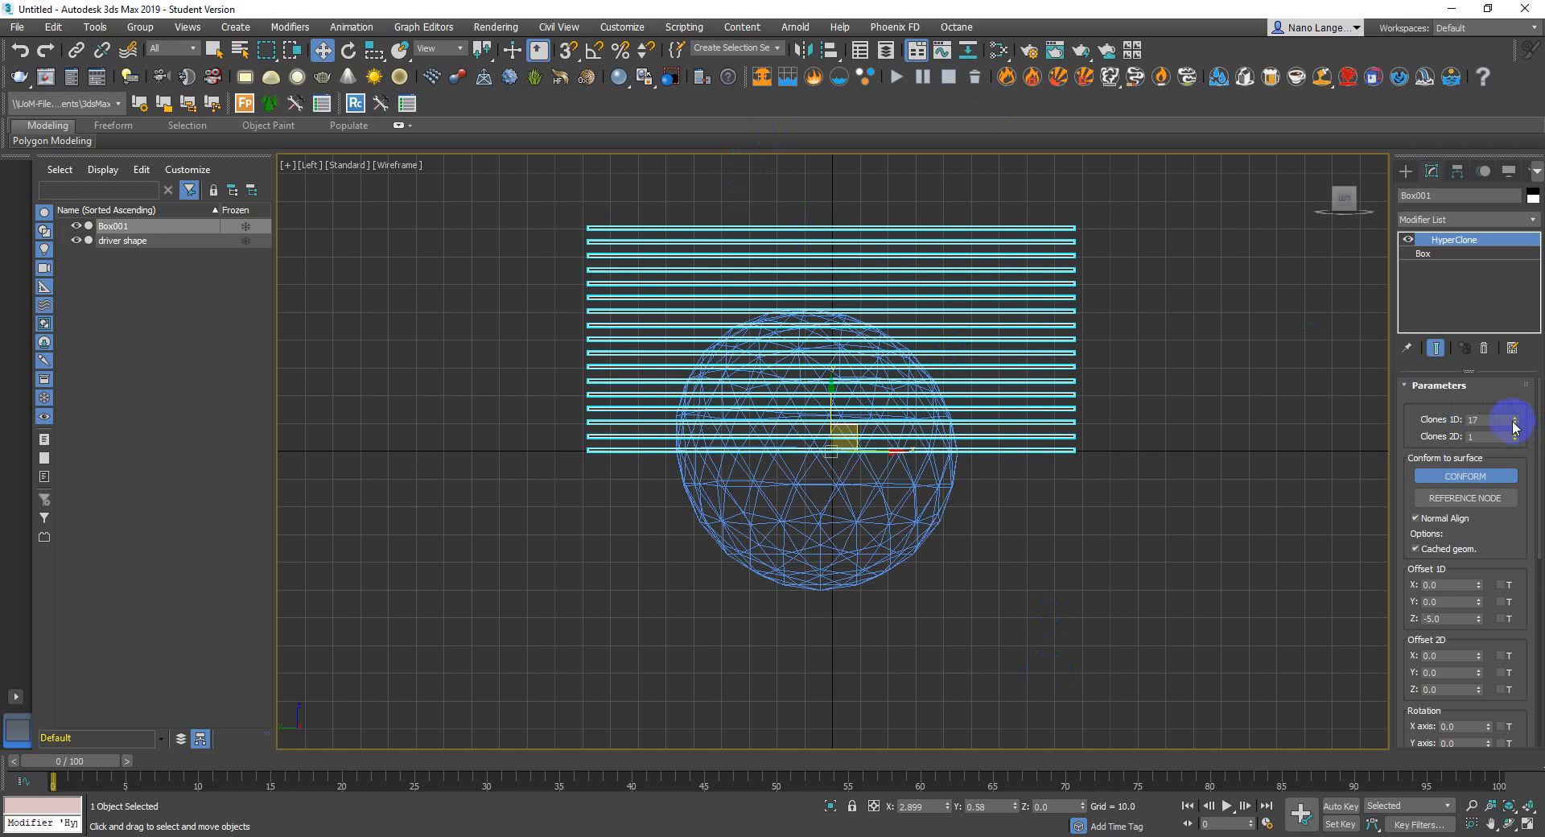
left_click(1514, 423)
left_click(1514, 423)
left_click(1514, 423)
left_click(1514, 423)
left_click(1514, 422)
left_click(1514, 422)
left_click(1513, 422)
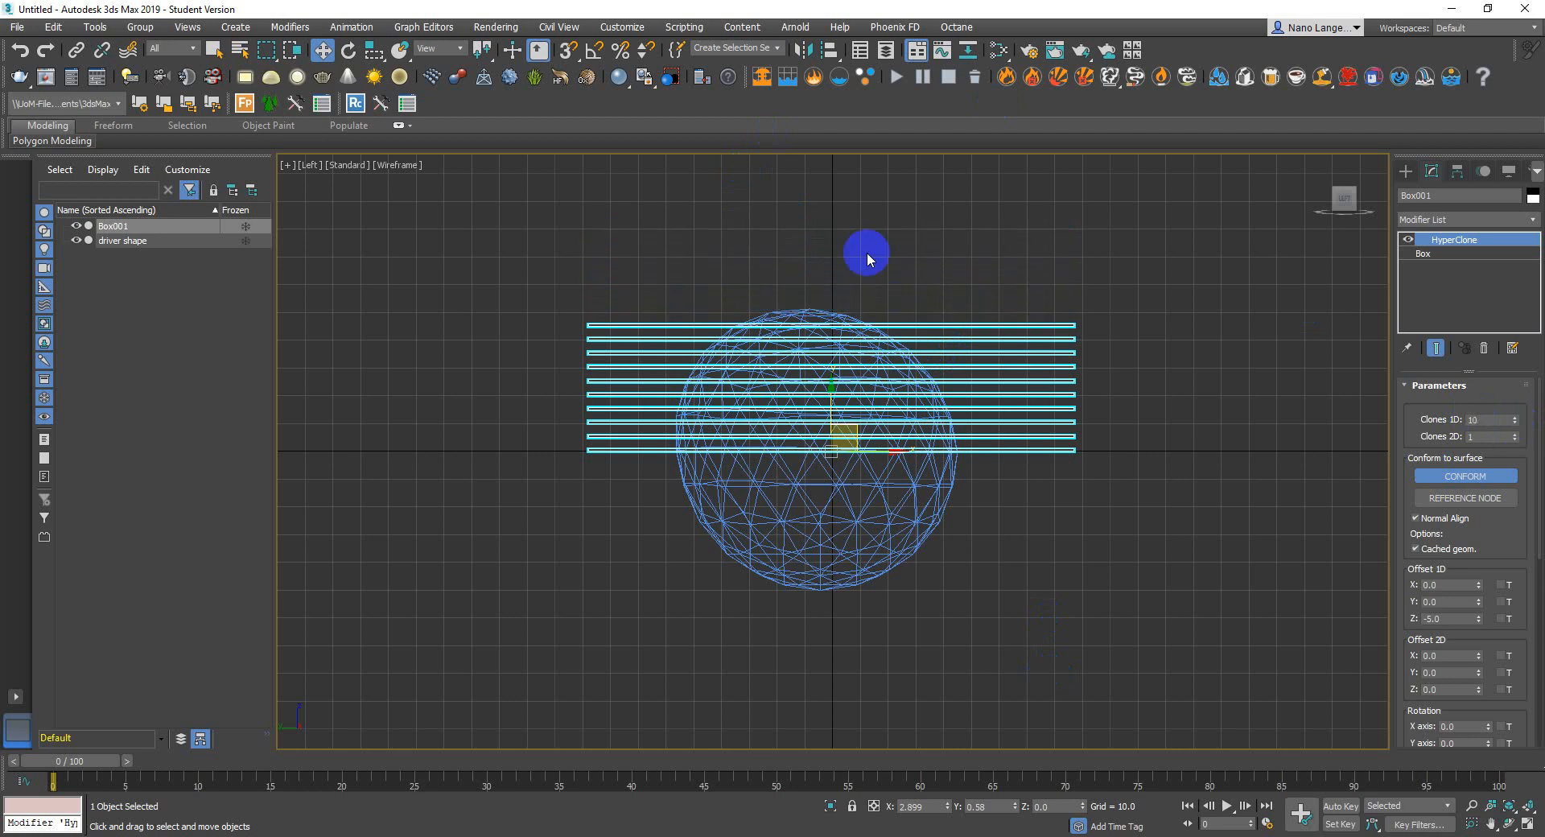
left_click(1516, 418)
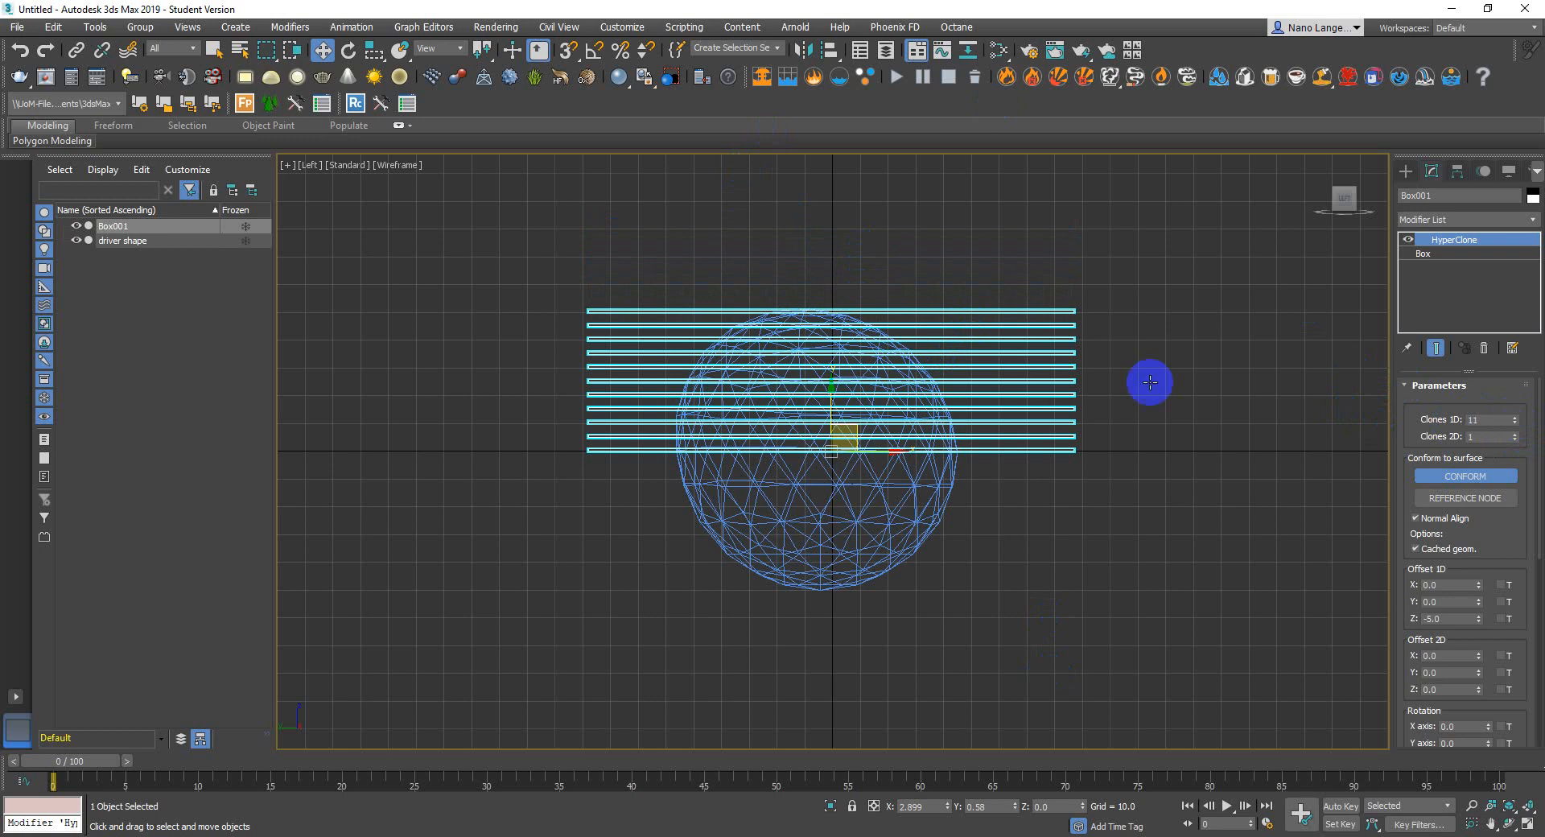
Return to a shaded orthographic view and raise the driver shape along Z by about 2.9 units
mouse_move(873, 398)
middle_mouse_down("alt")
mouse_move(870, 379)
mouse_move(818, 429)
middle_mouse_up("alt")
key("F3")
left_click(941, 501)
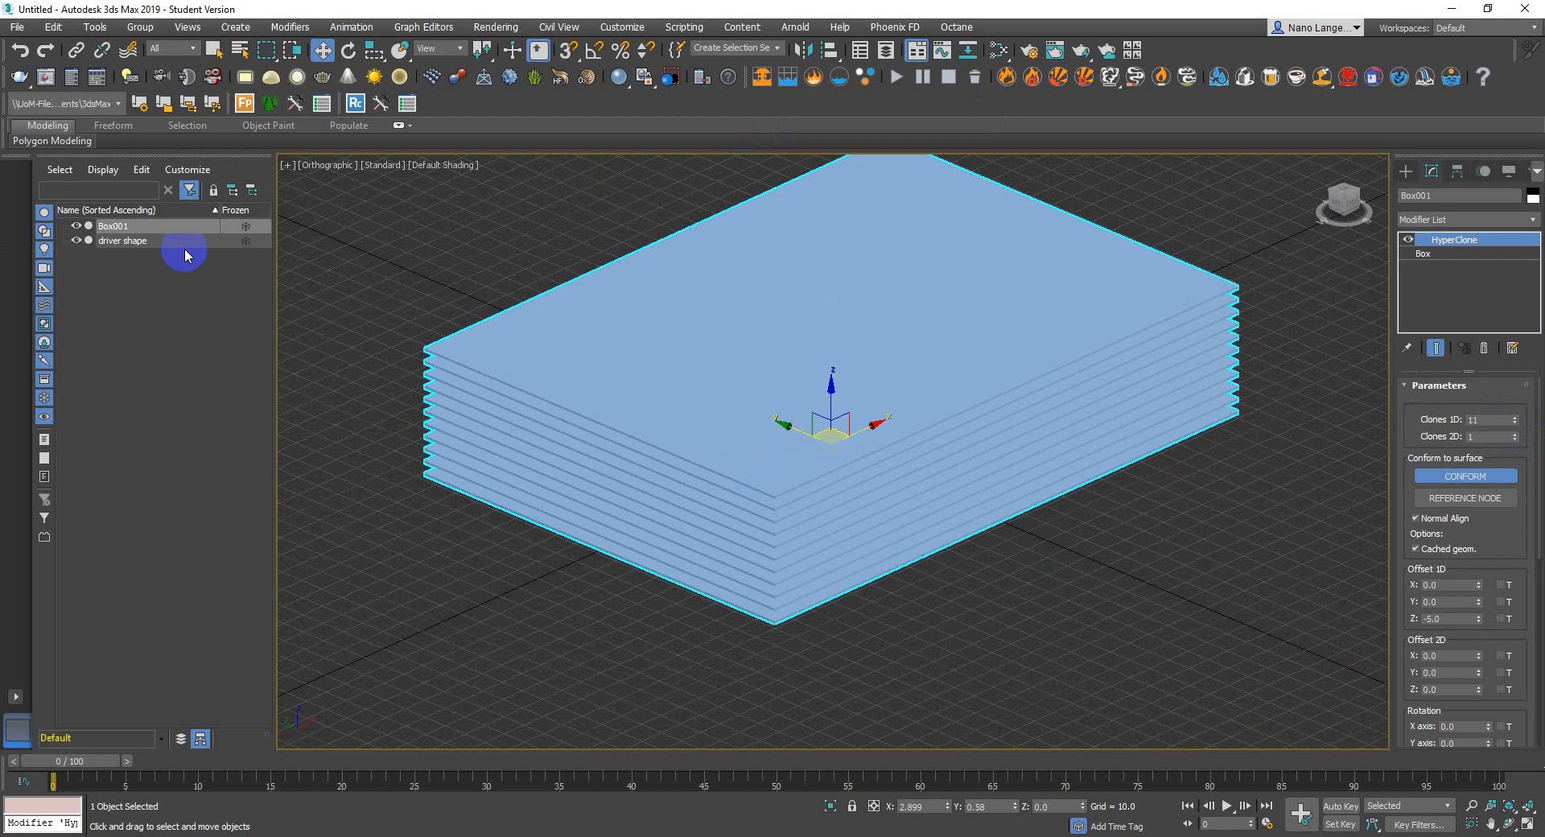
left_click(144, 244)
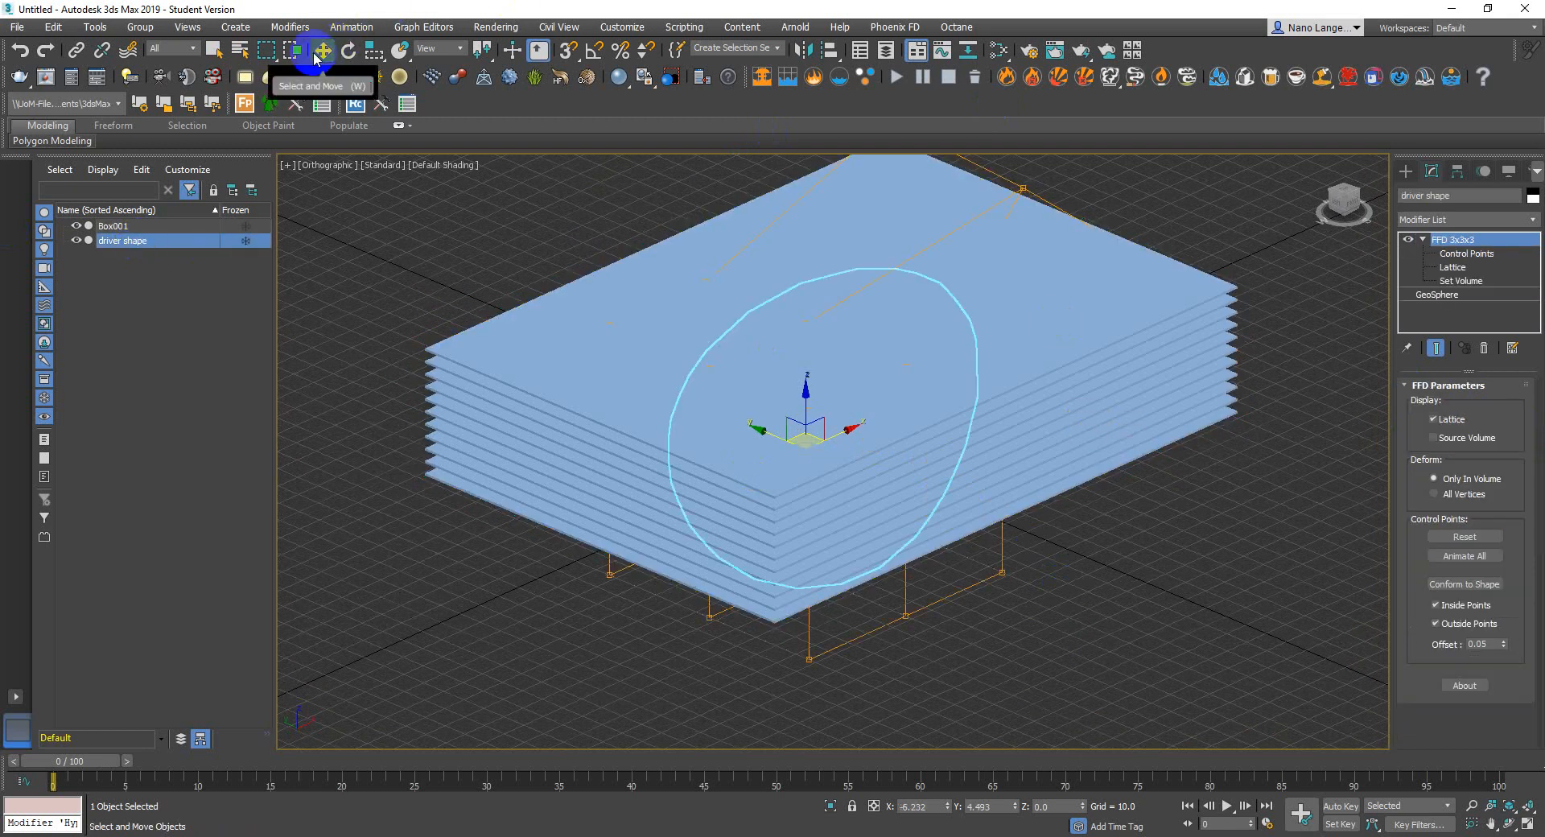
left_click_drag(806, 397, 805, 388)
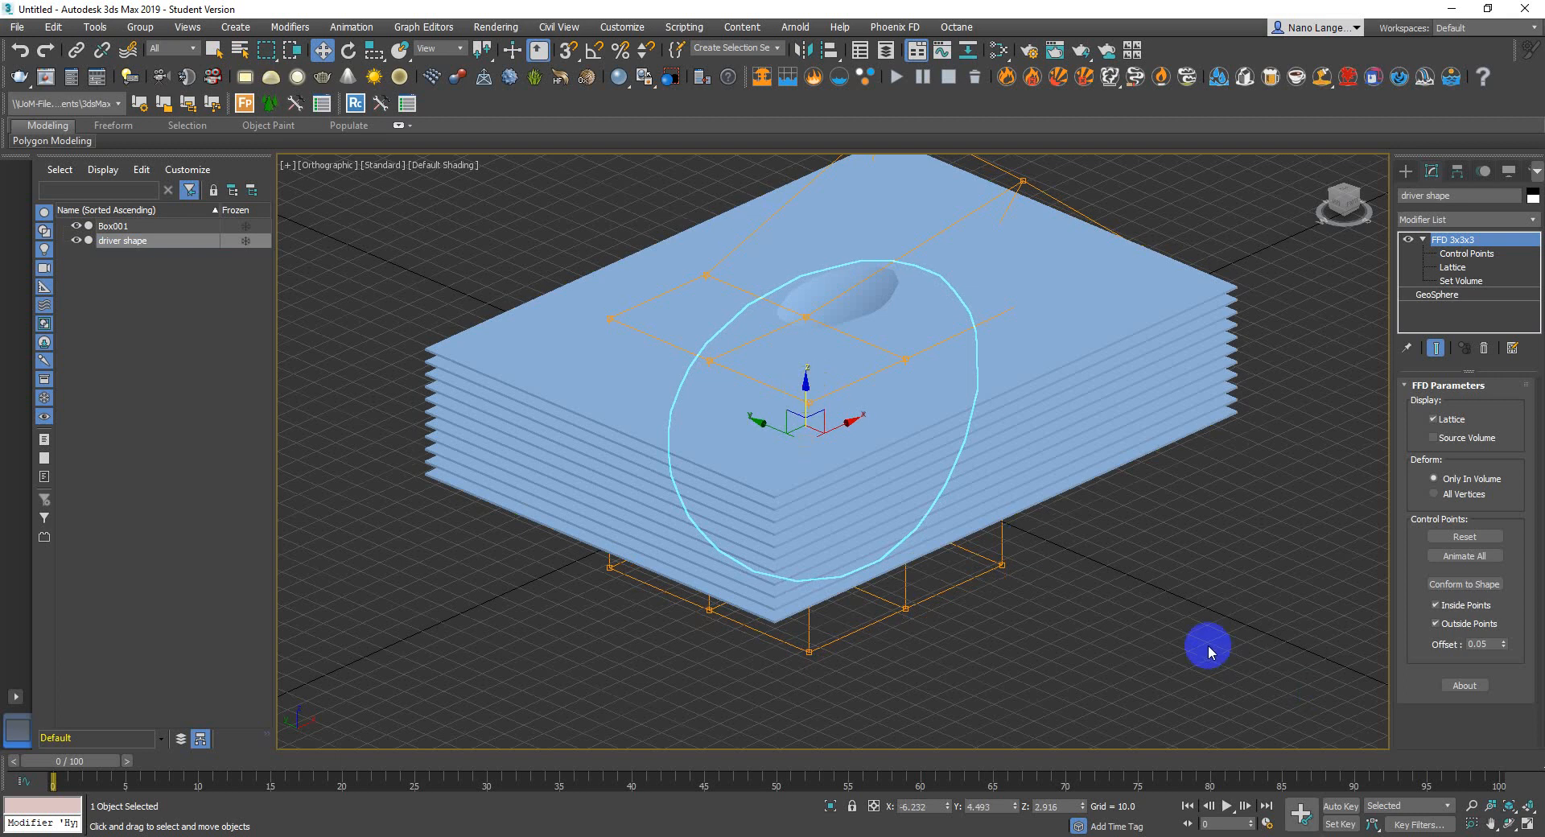
left_click(1207, 645)
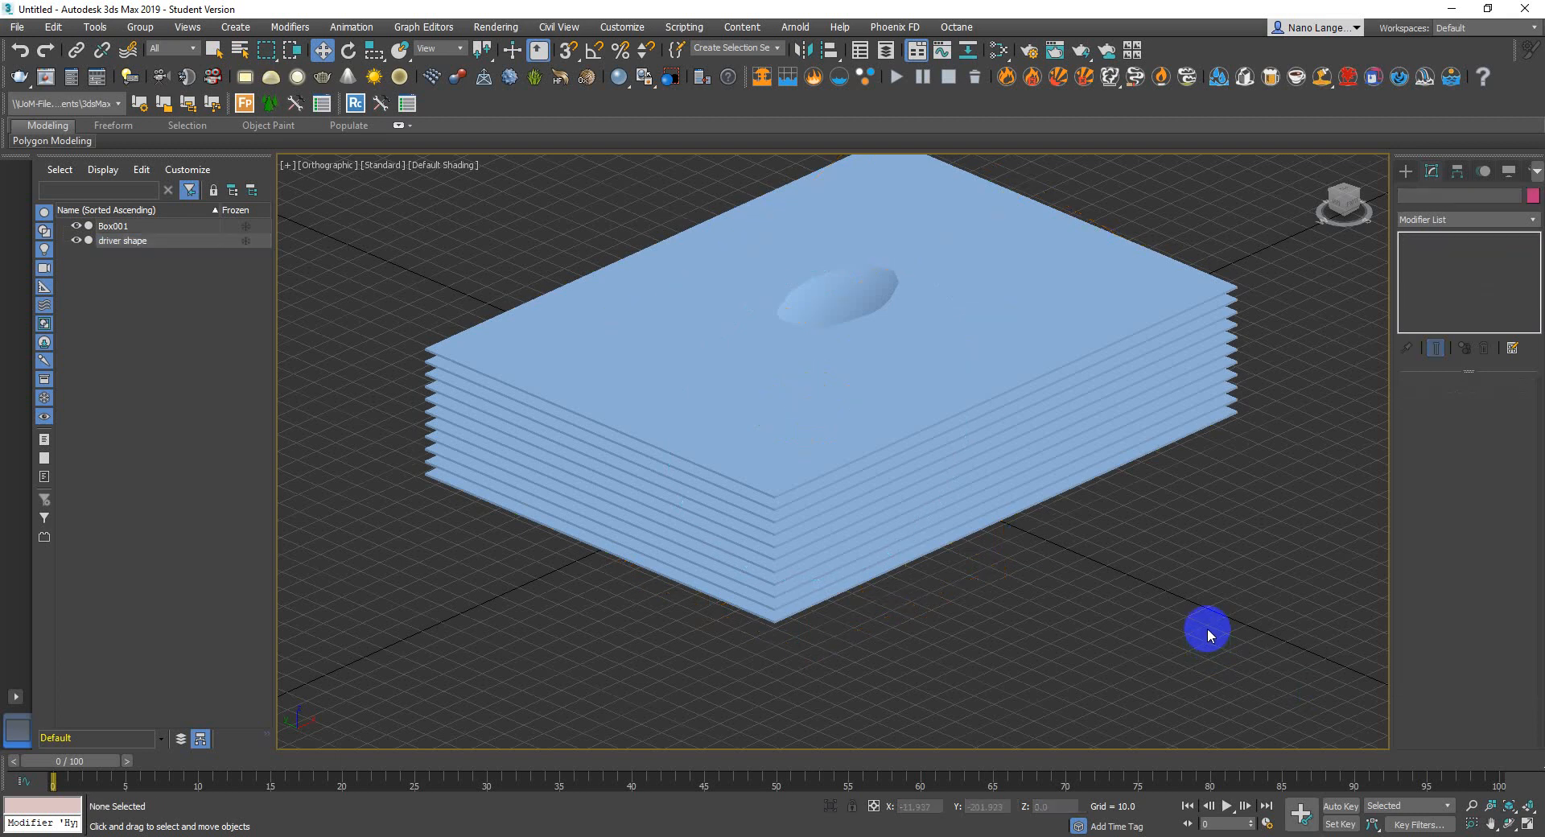
Clone the driver shape as an instance named floor plate shape
middle_click_drag(1074, 631, 1023, 610, "alt")
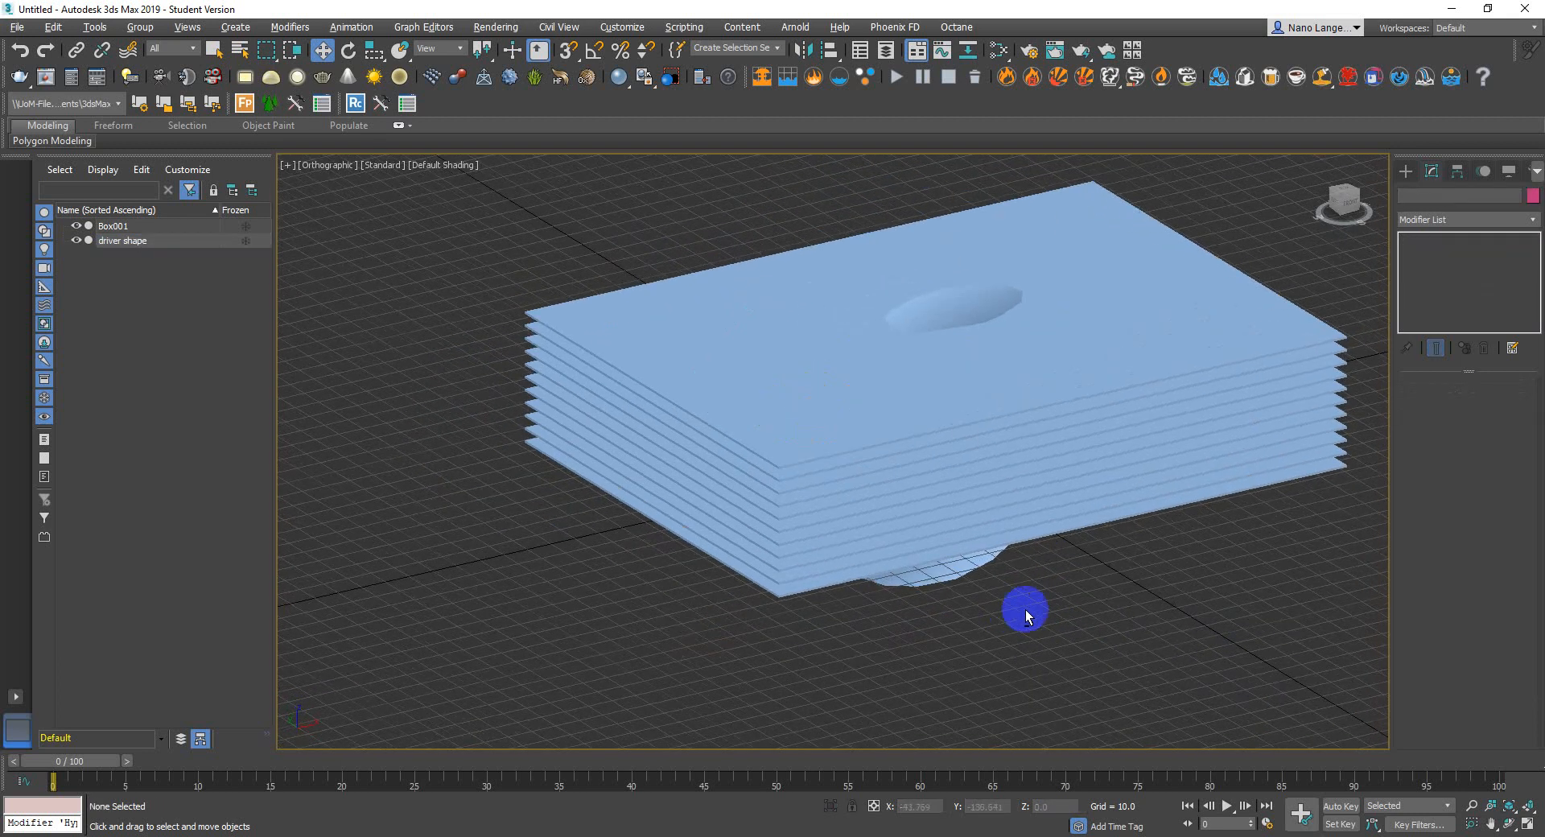
left_click(128, 241)
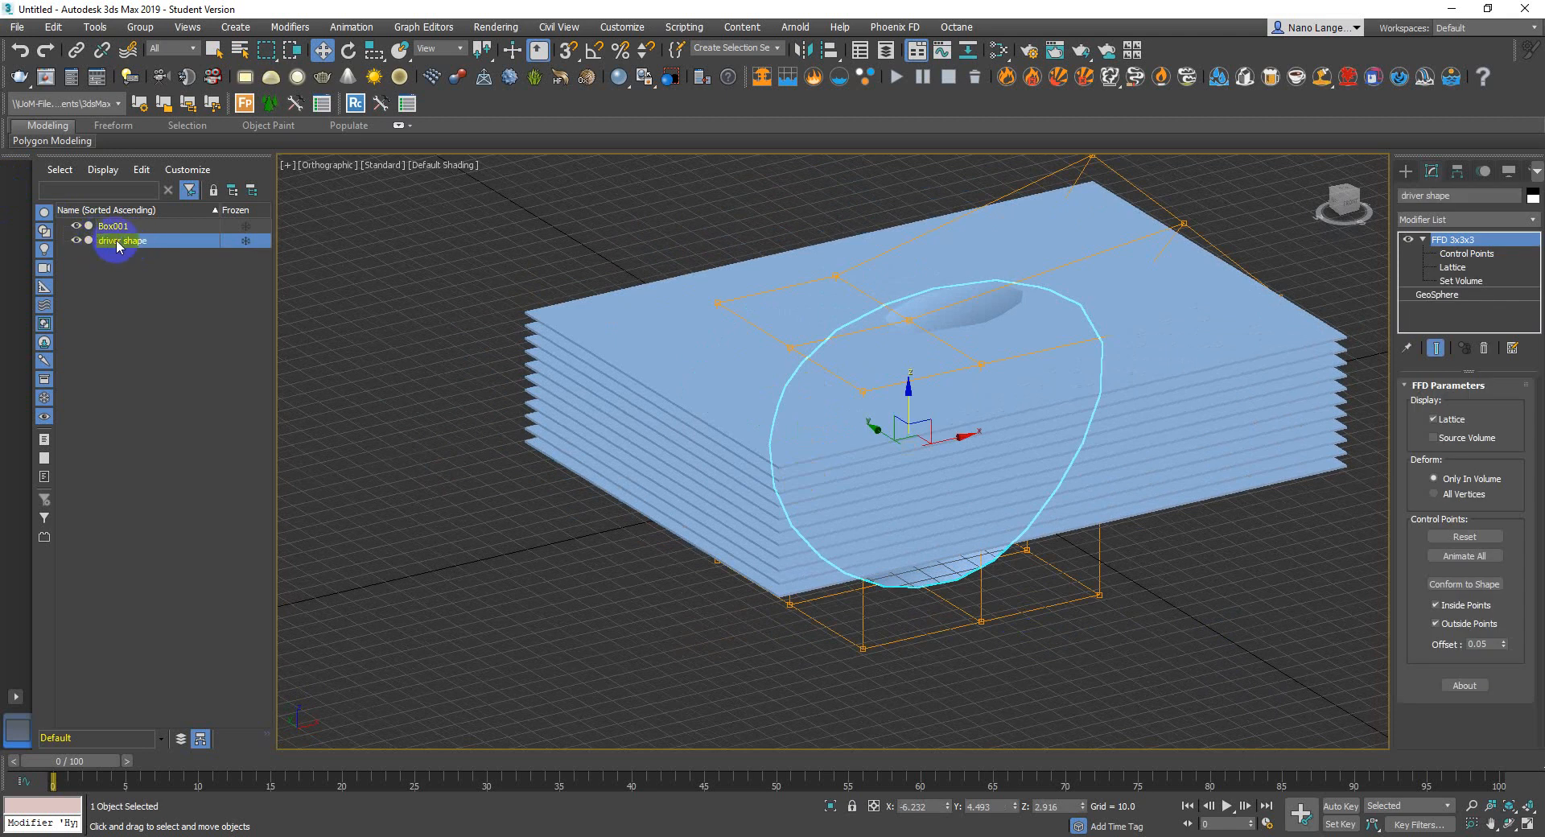
left_click(1423, 239)
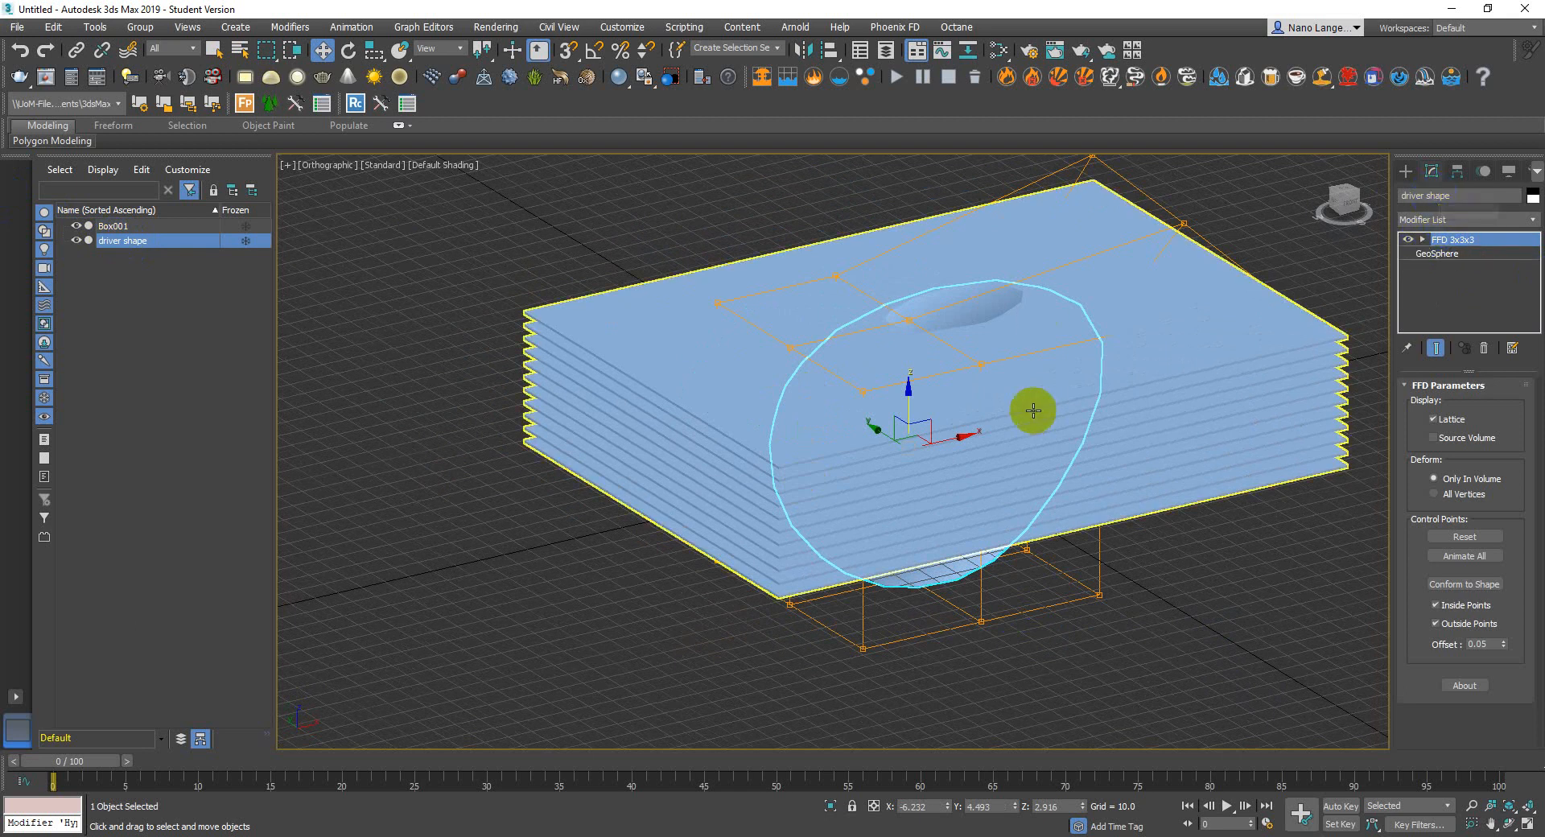
right_click(920, 585)
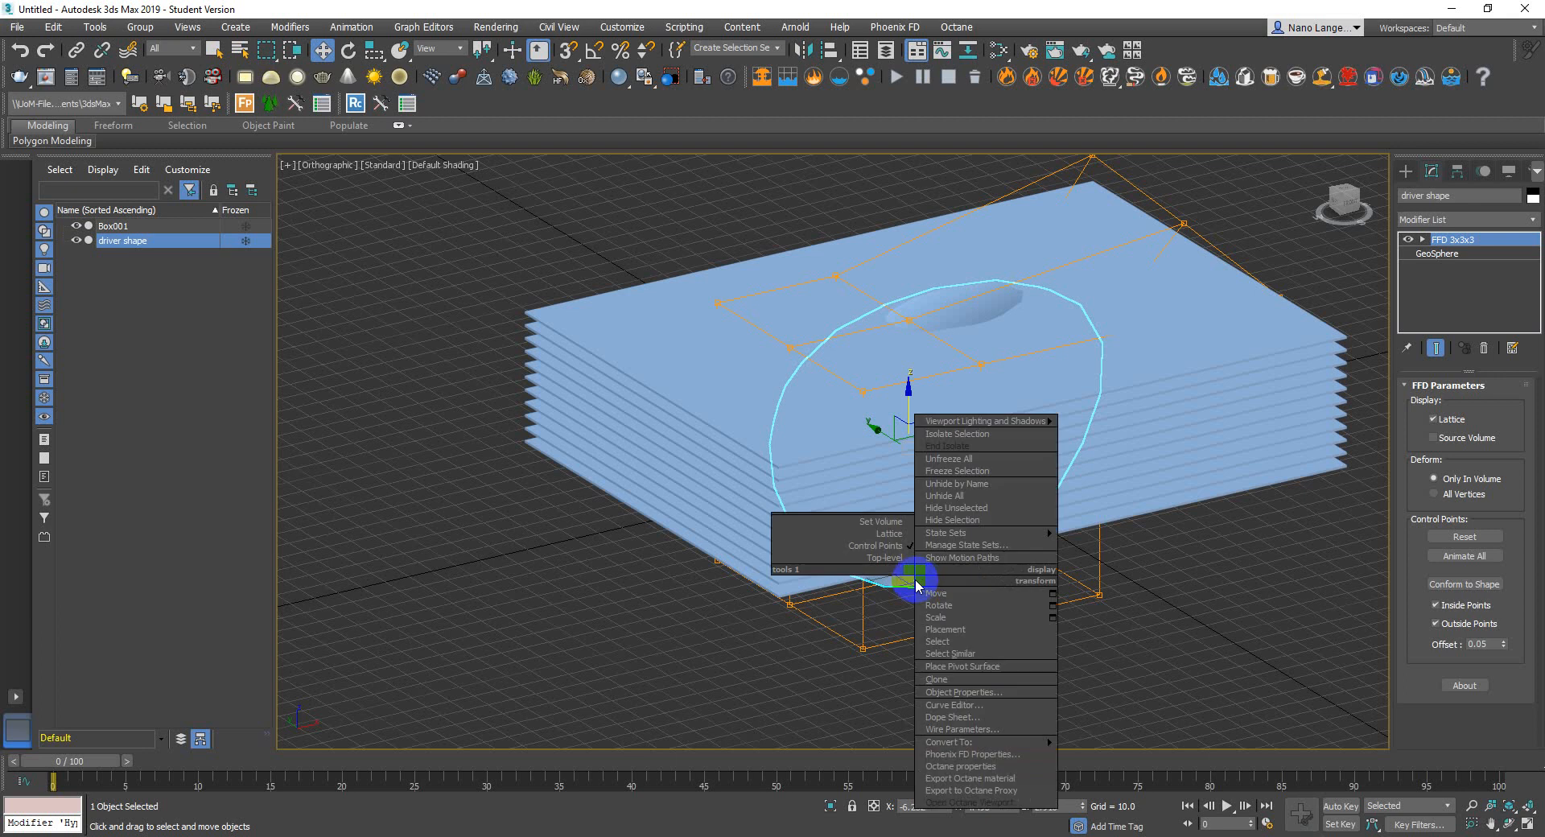
left_click(931, 686)
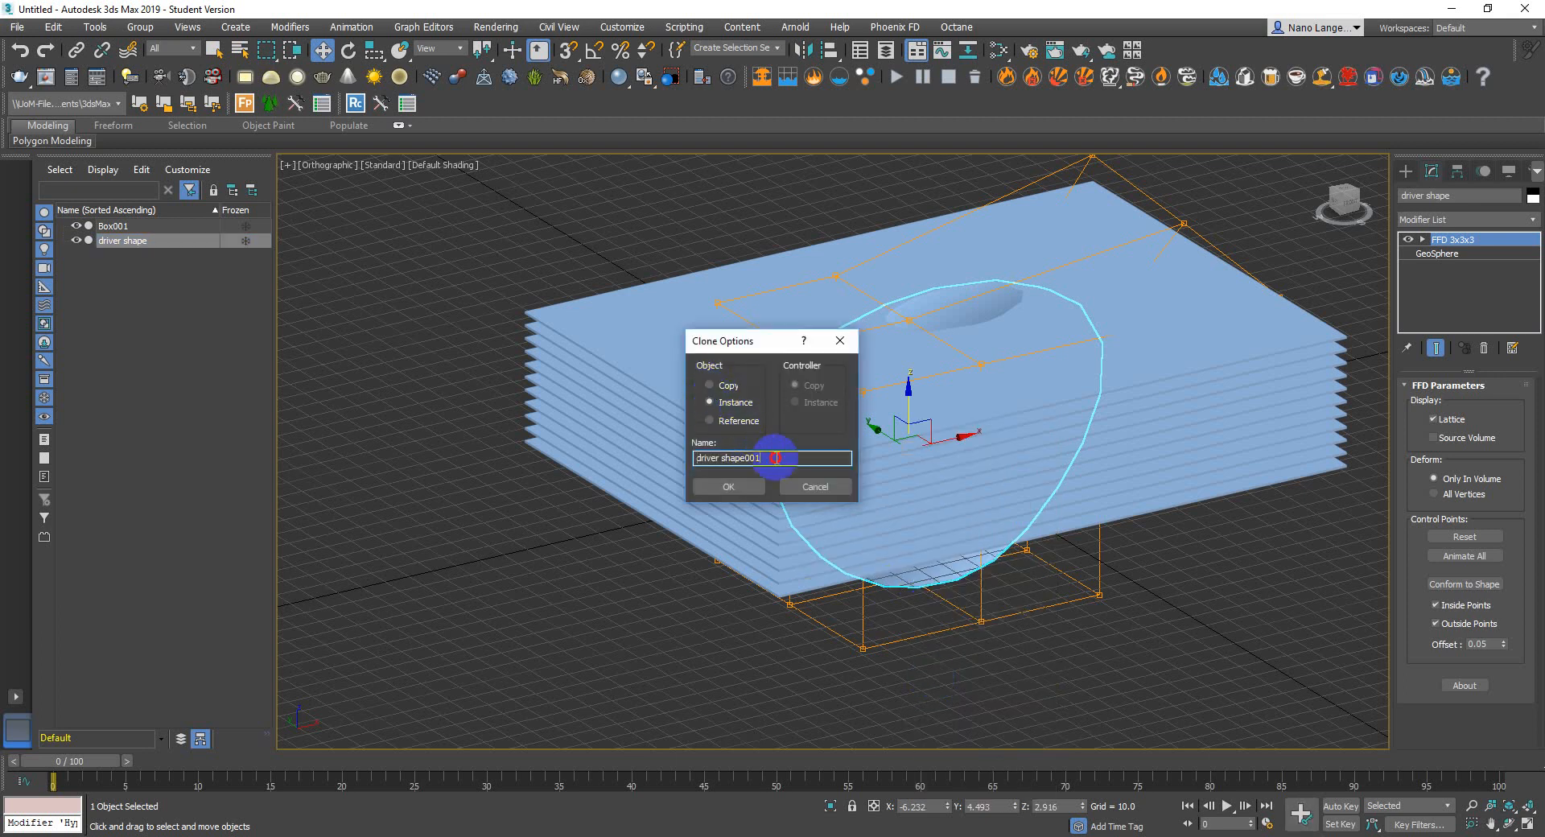
left_click_drag(775, 458, 649, 457)
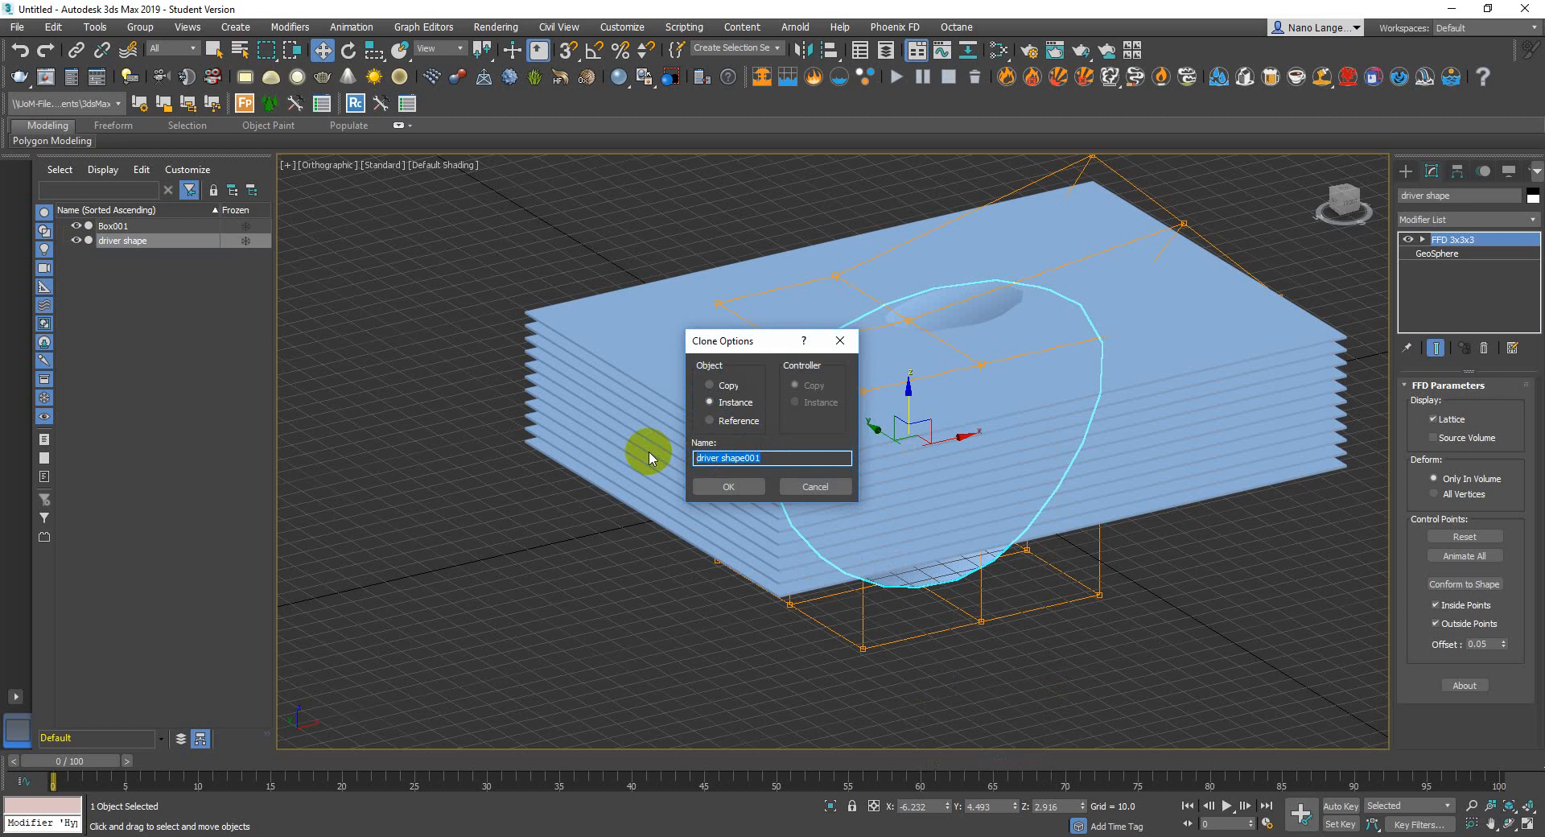
type("floor plate shape")
left_click(728, 486)
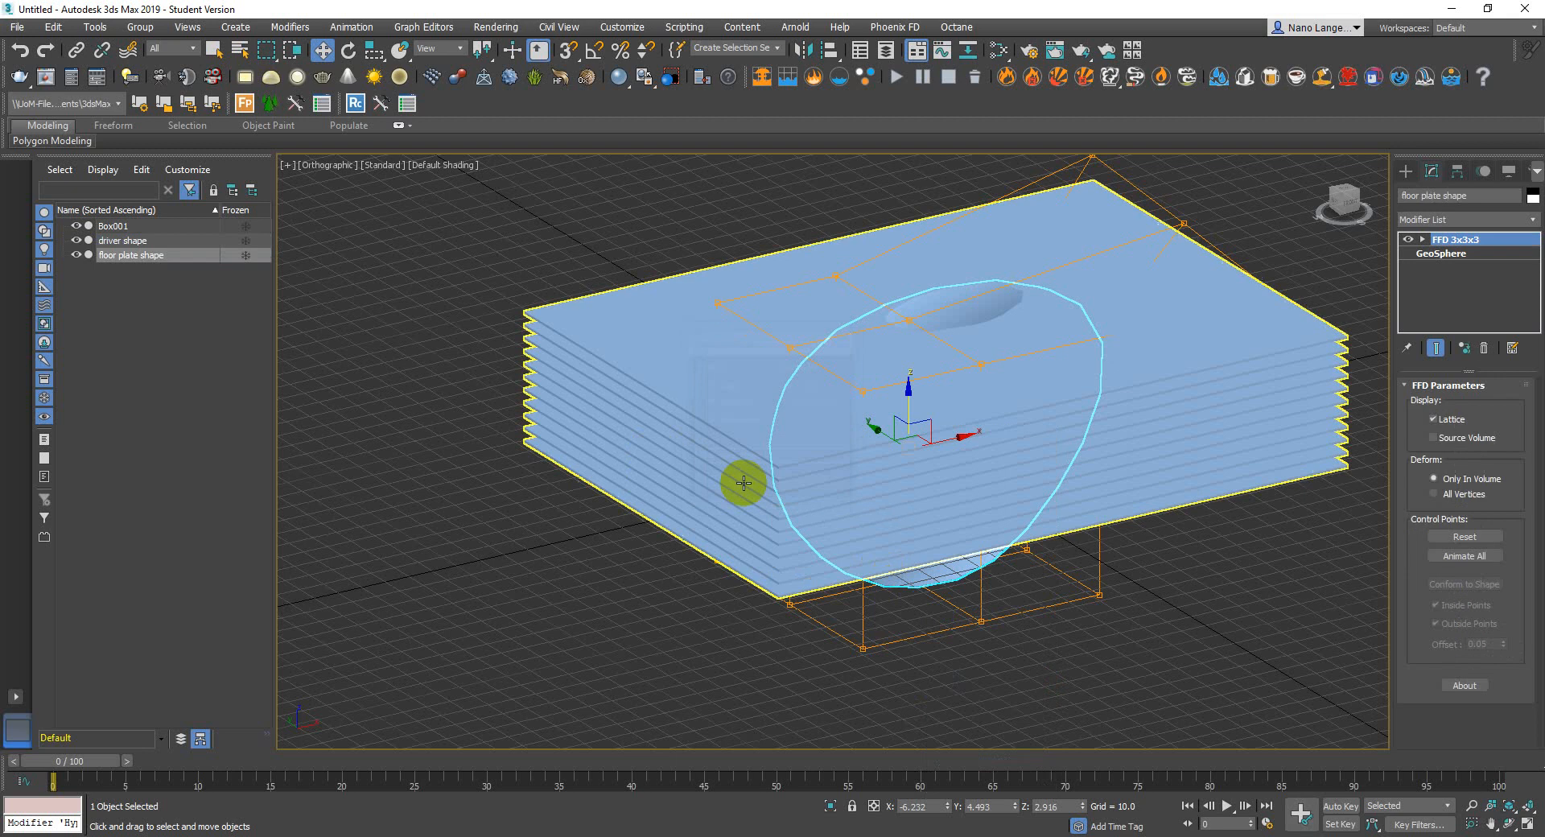
Clone the driver shape as a reference named glazing
left_click(123, 242)
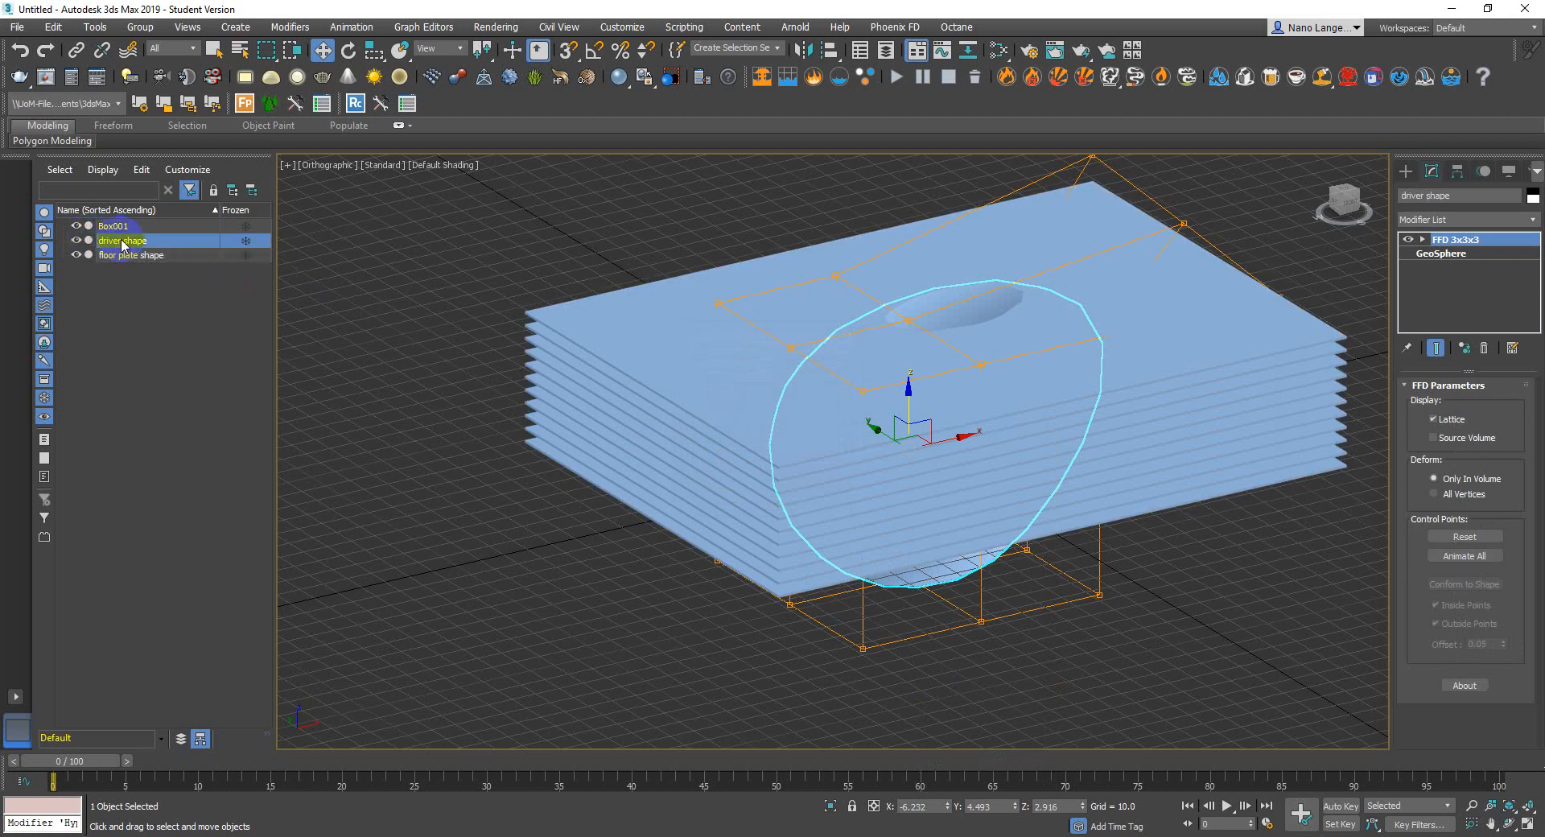
right_click(845, 451)
left_click(894, 554)
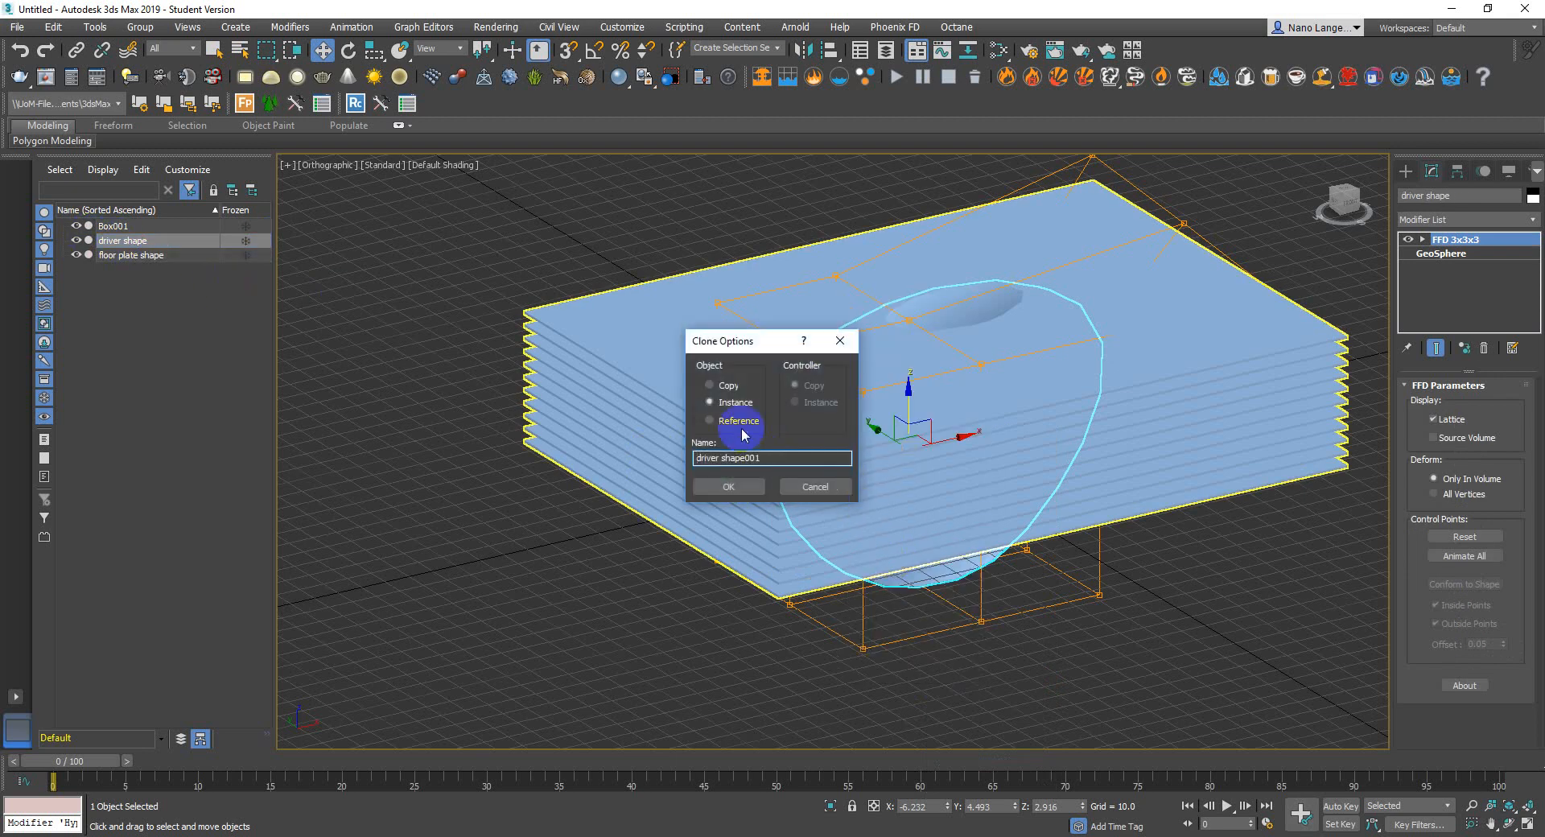
left_click(710, 422)
left_click_drag(772, 456, 561, 430)
type("glazing")
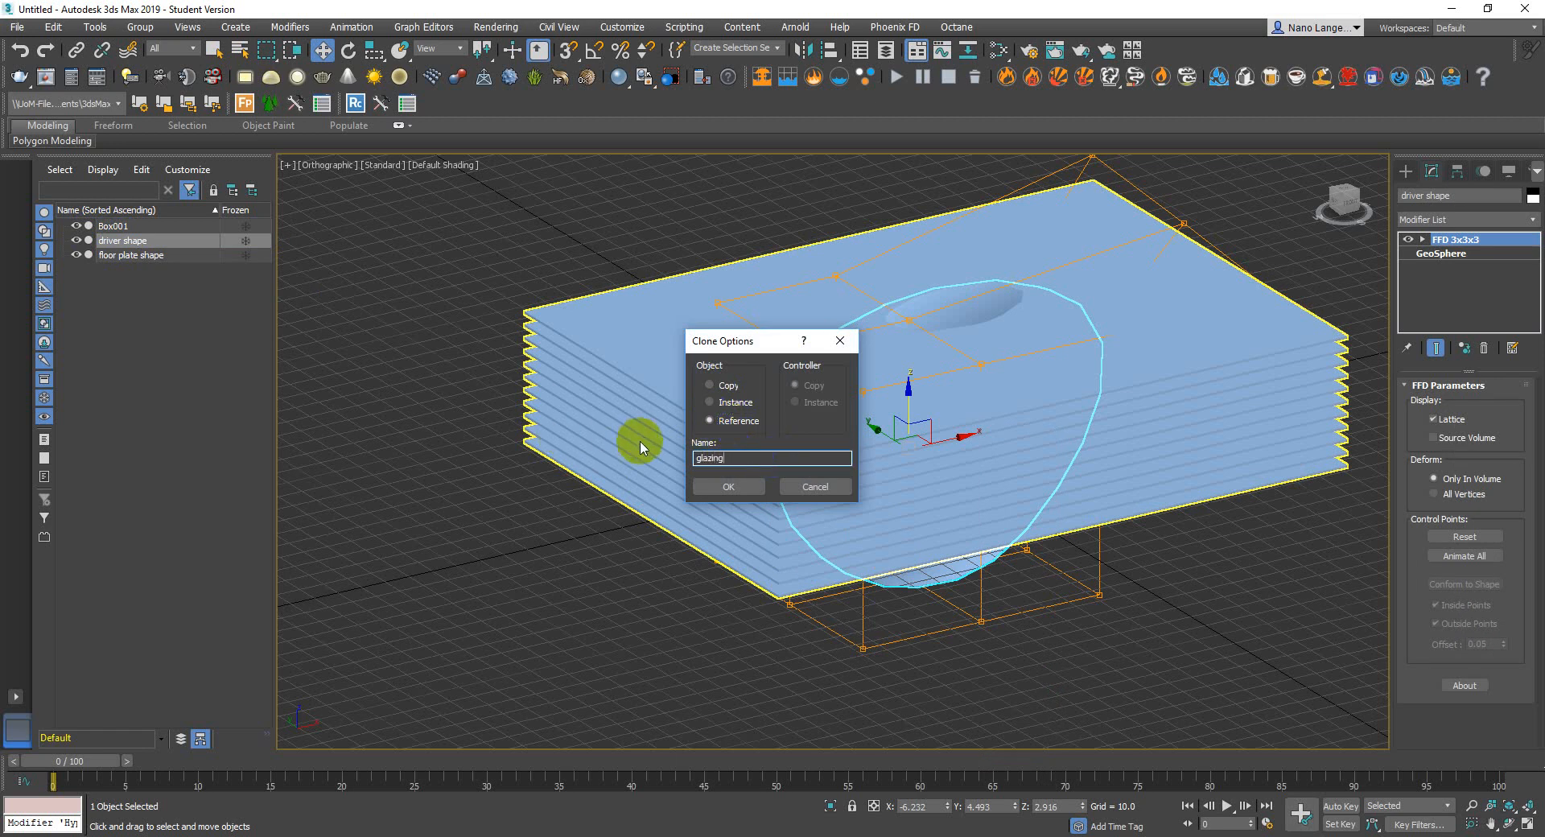
left_click(720, 487)
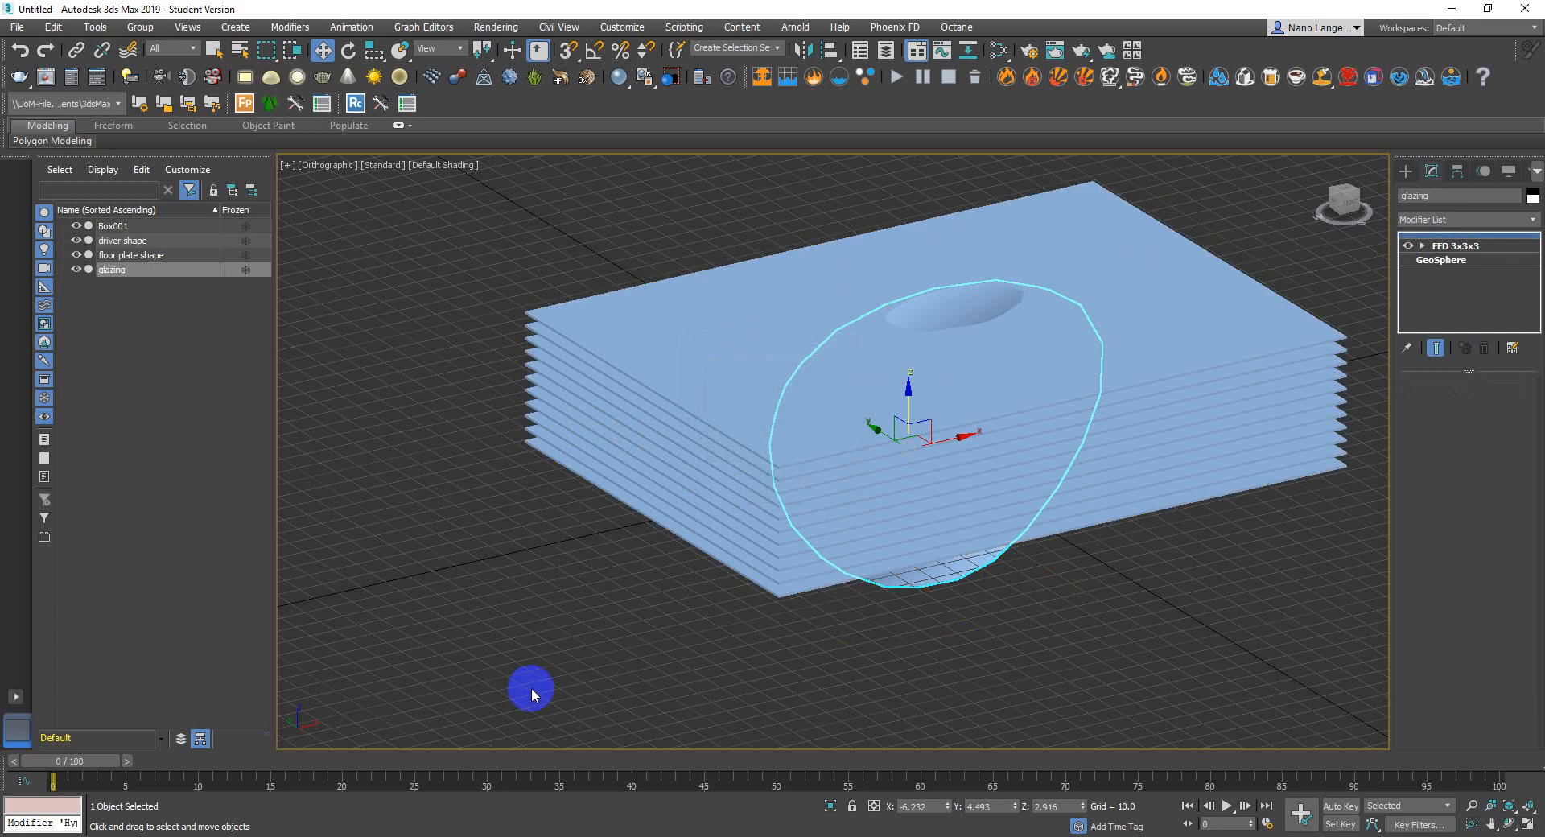
Hide the driver shape and glazing objects in the scene
middle_click_drag(533, 687, 579, 676)
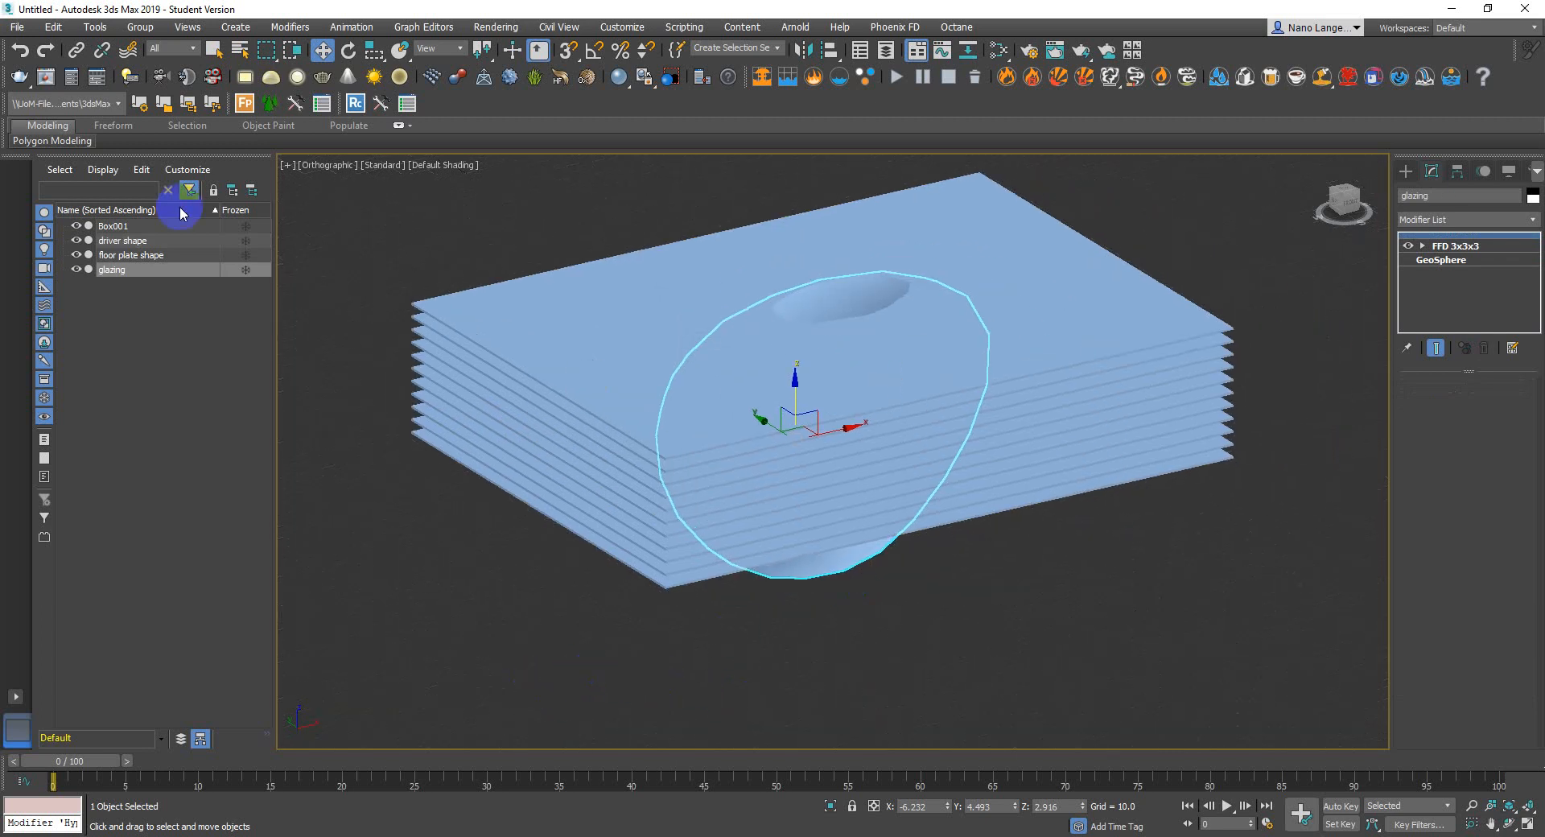
left_click(78, 240)
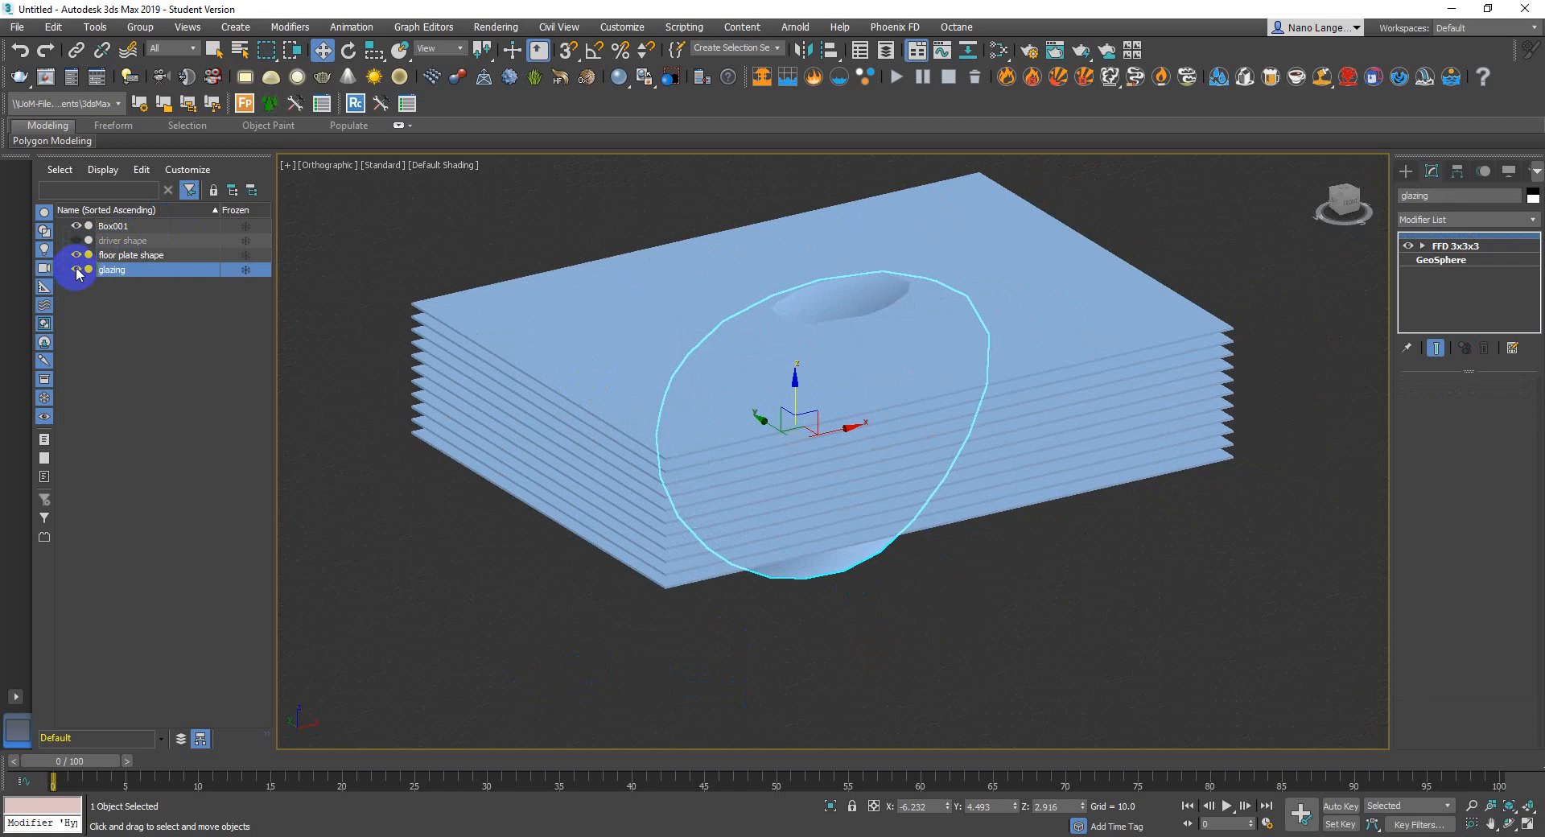
left_click(77, 270)
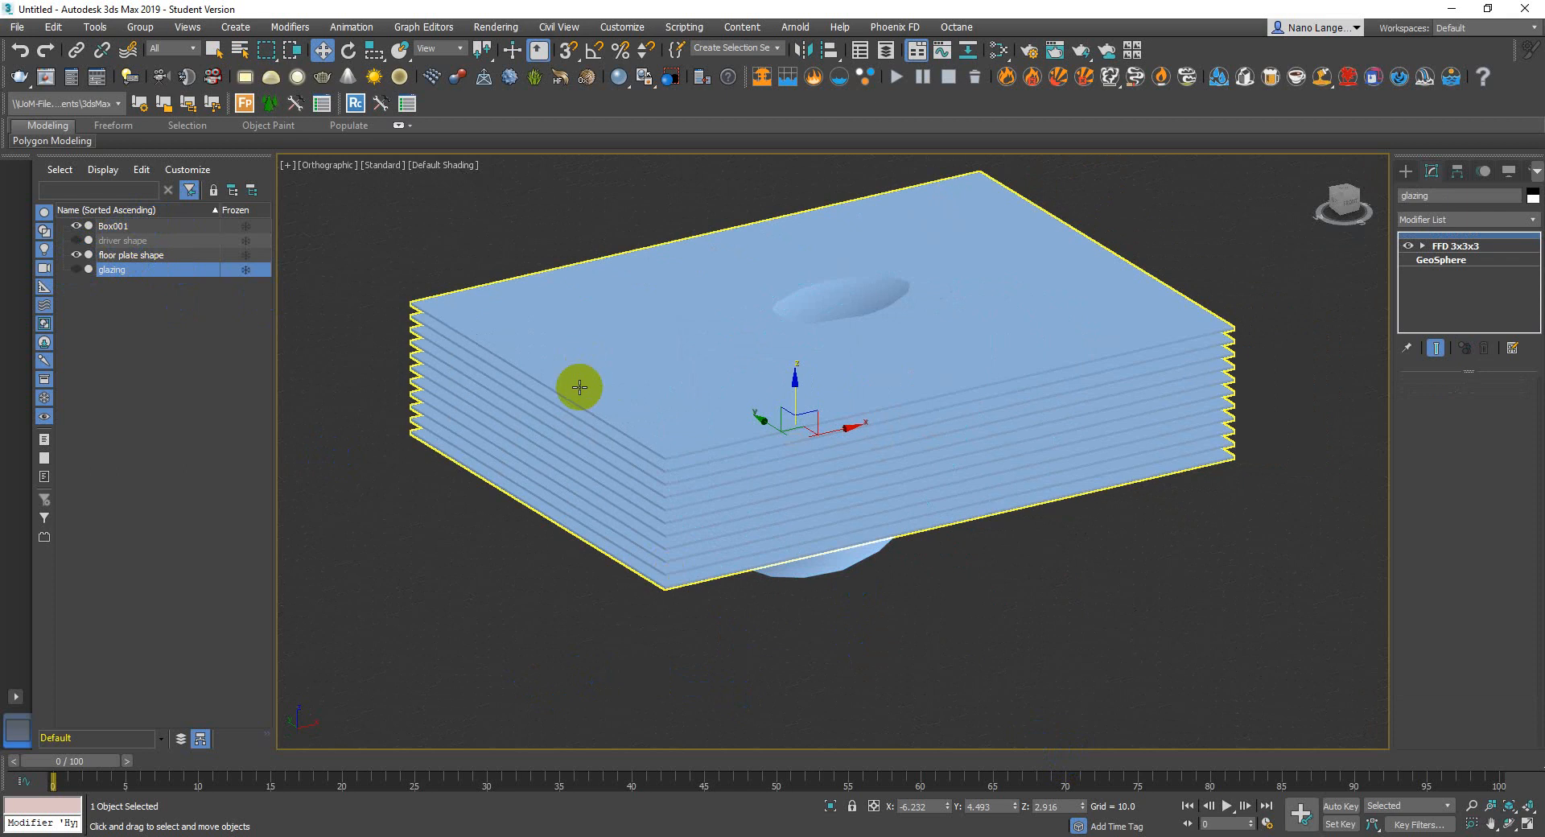
Turn the Box001 slab stack into a Boolean compound object
left_click(1153, 427)
middle_click_drag(1176, 634, 1138, 645)
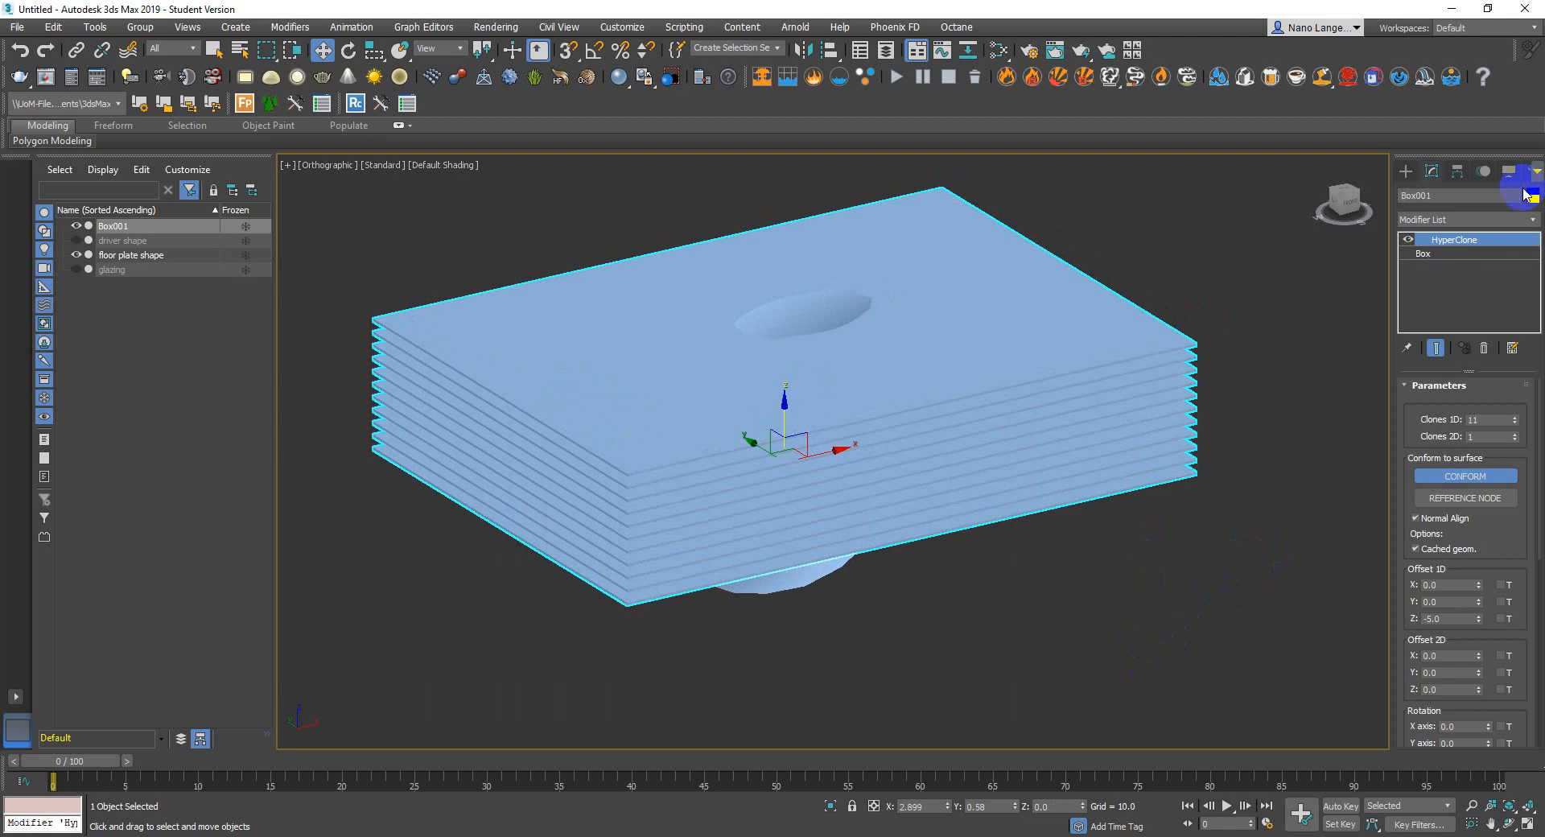
left_click(1405, 172)
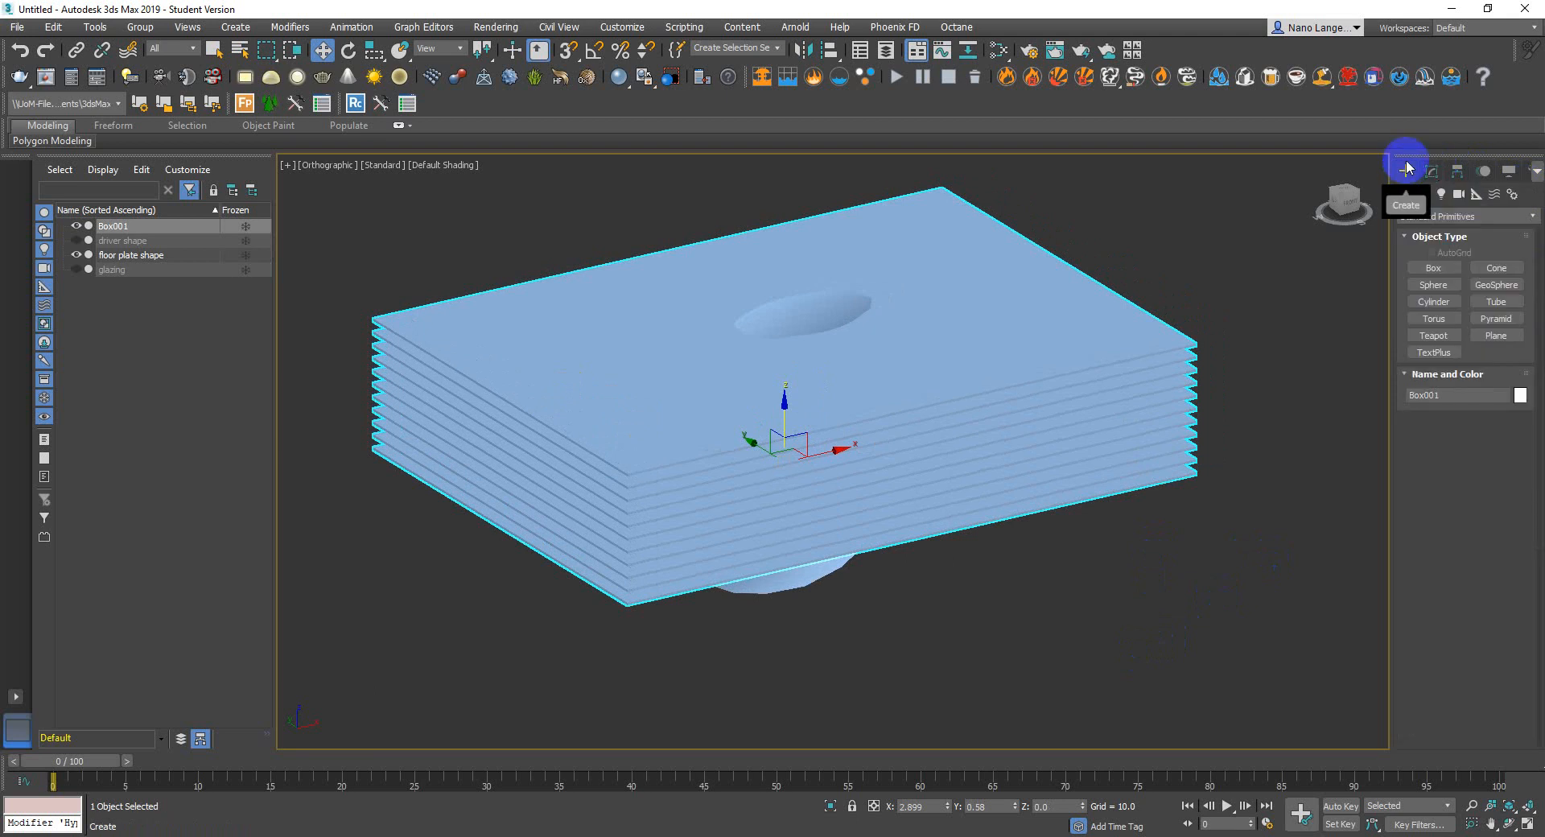
left_click(1437, 214)
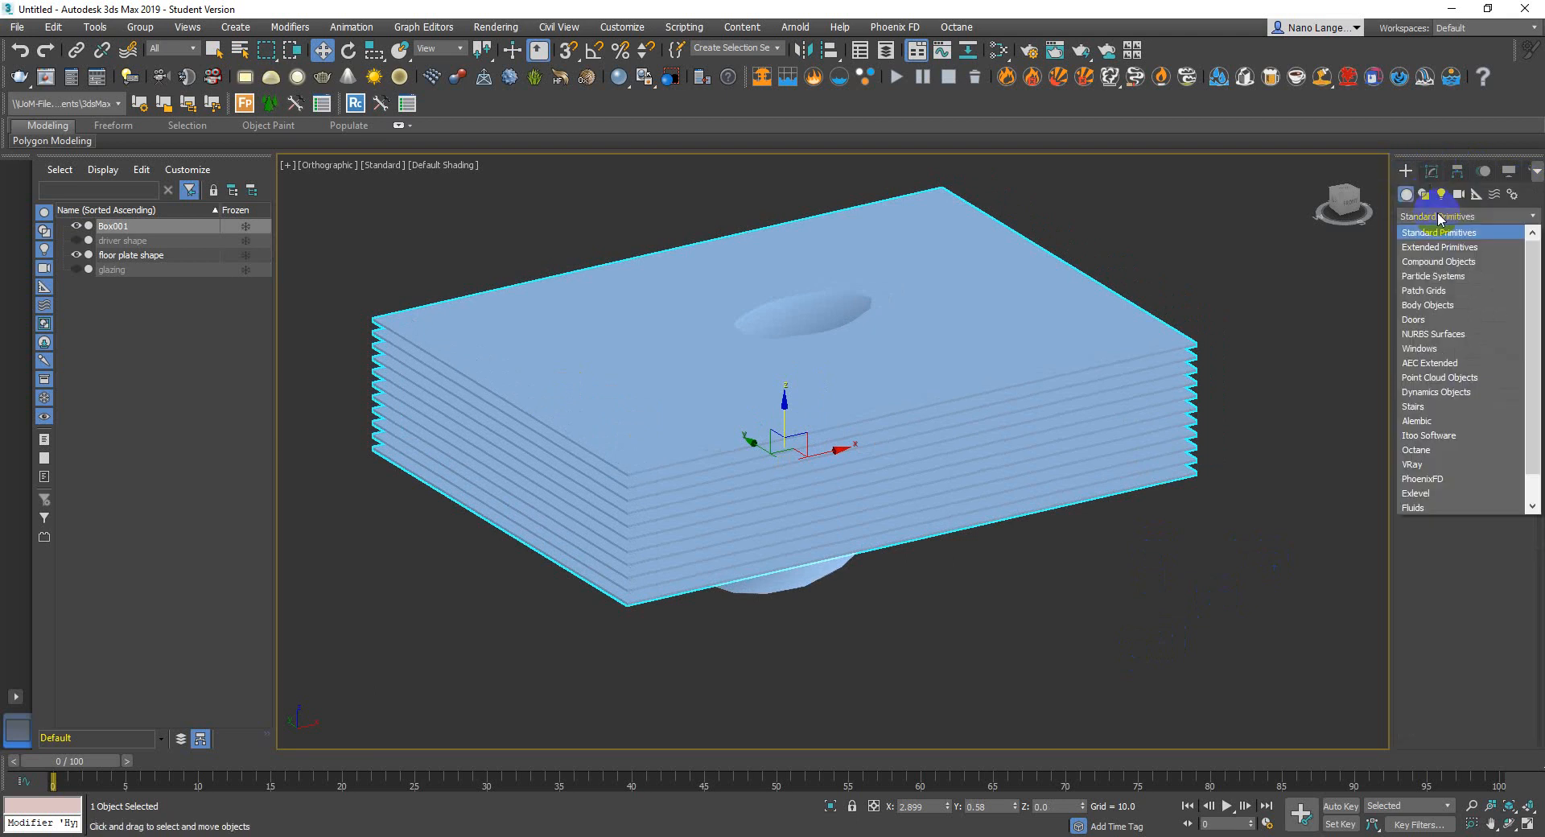
left_click(1438, 262)
left_click(1497, 301)
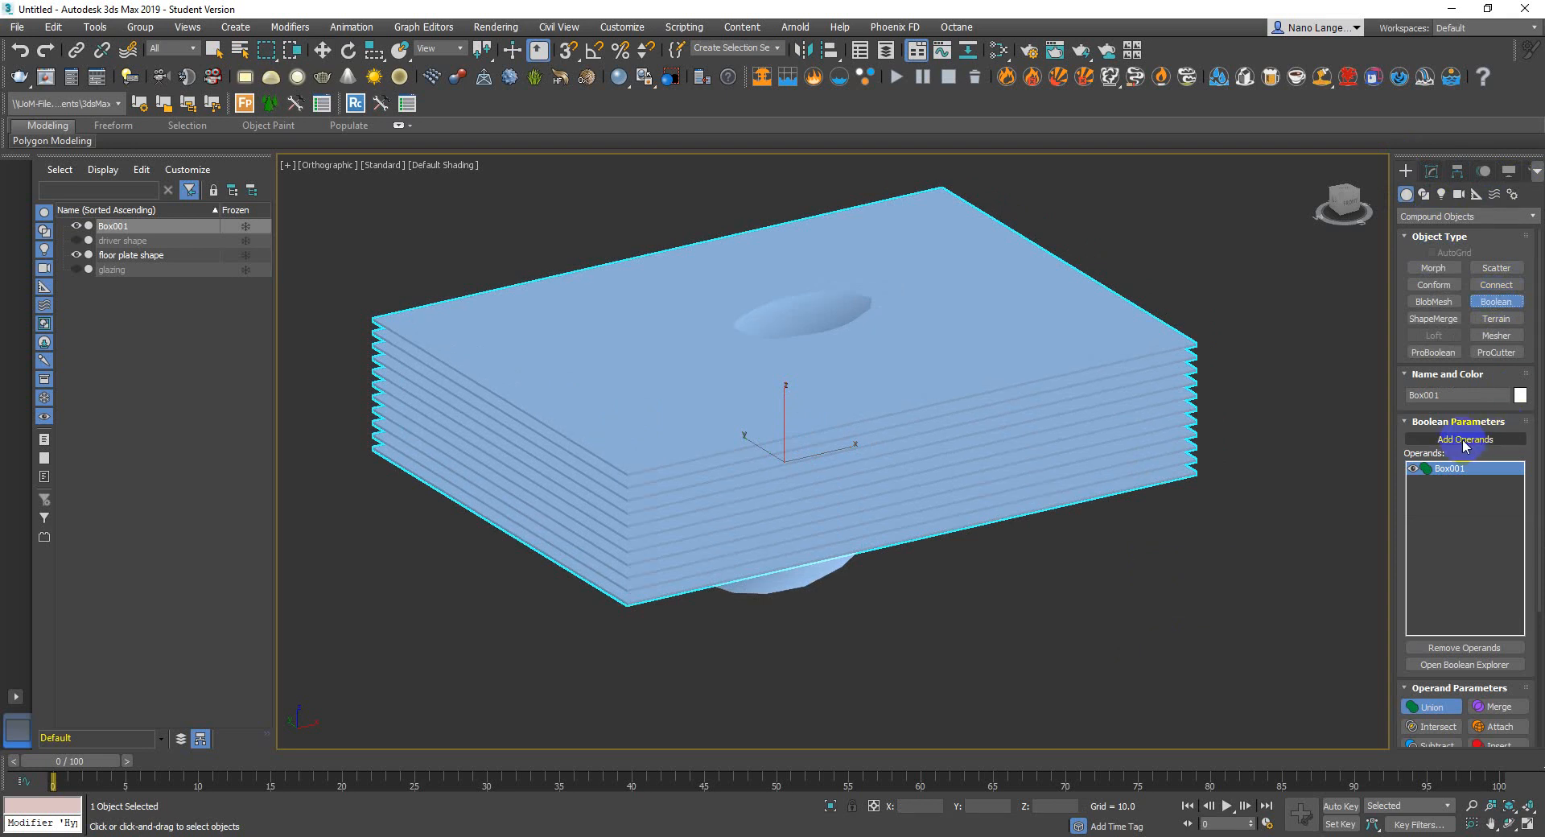
Set the Boolean operation to Intersect and add floor plate shape as an operand to trim the slabs
left_click(1439, 728)
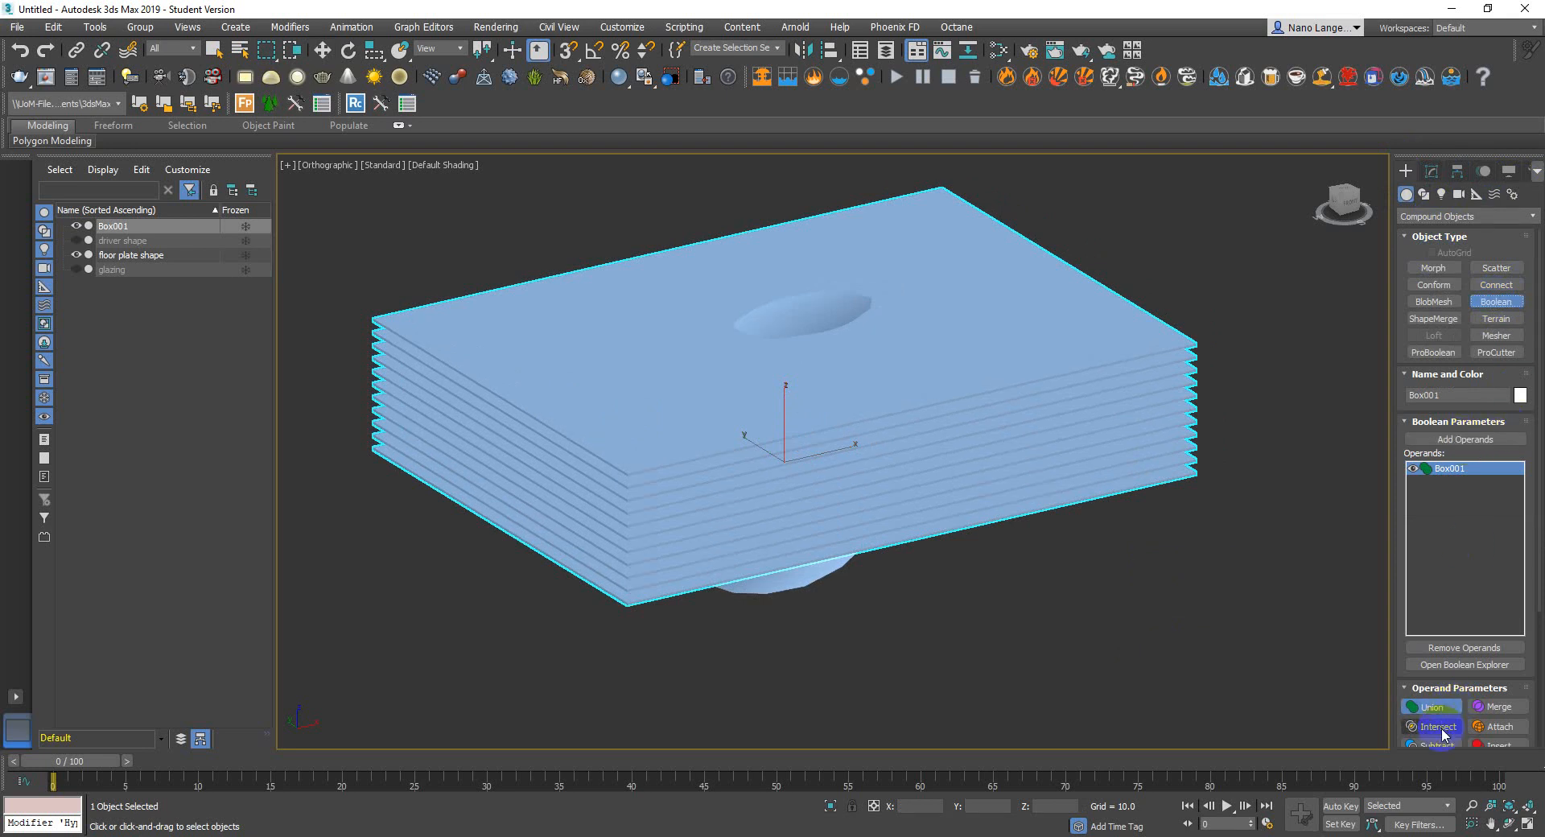
left_click(1439, 728)
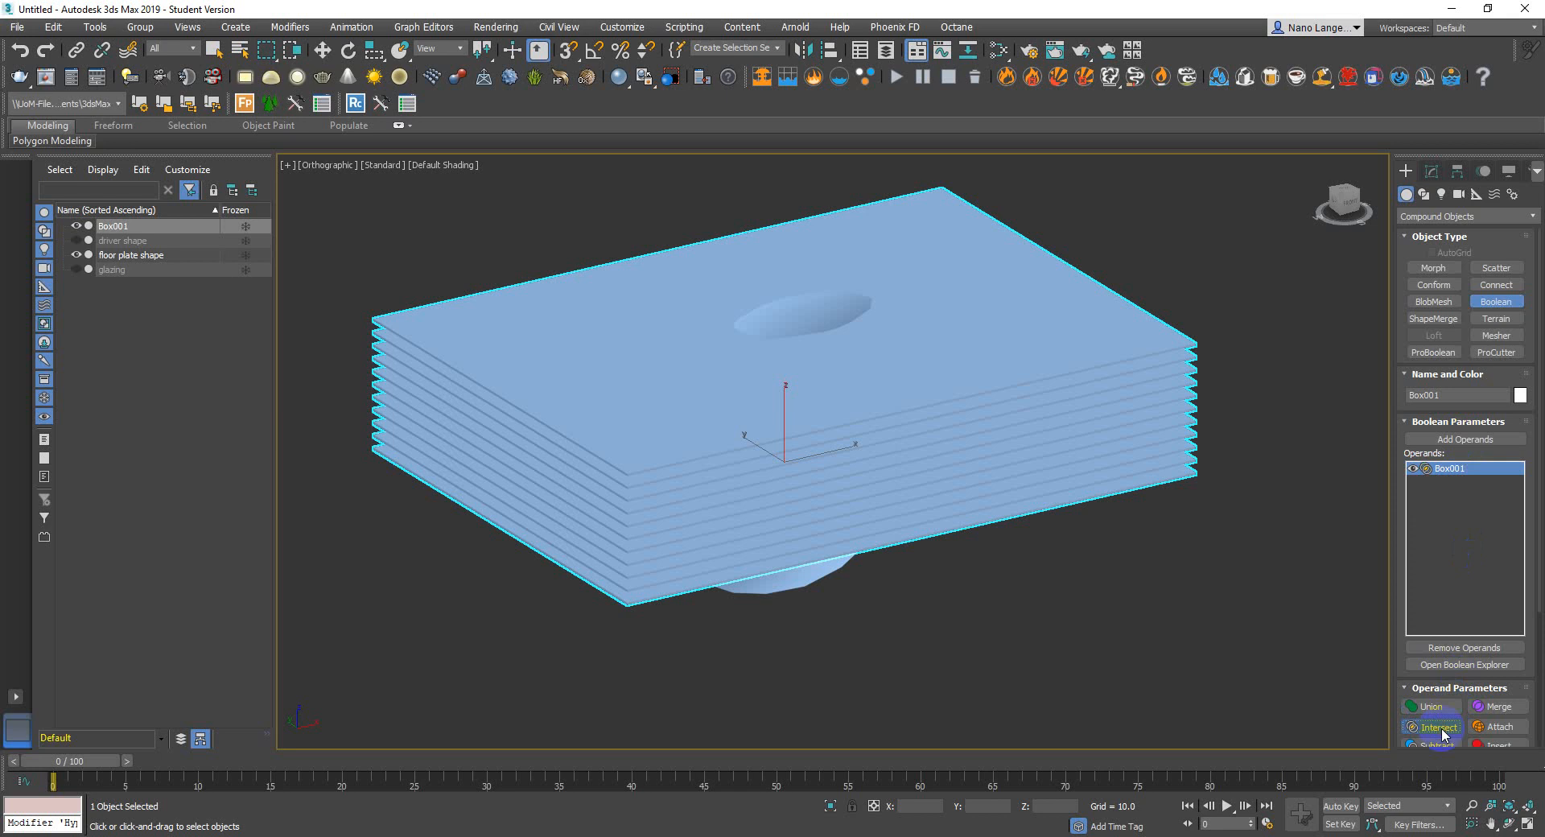
left_click(1461, 440)
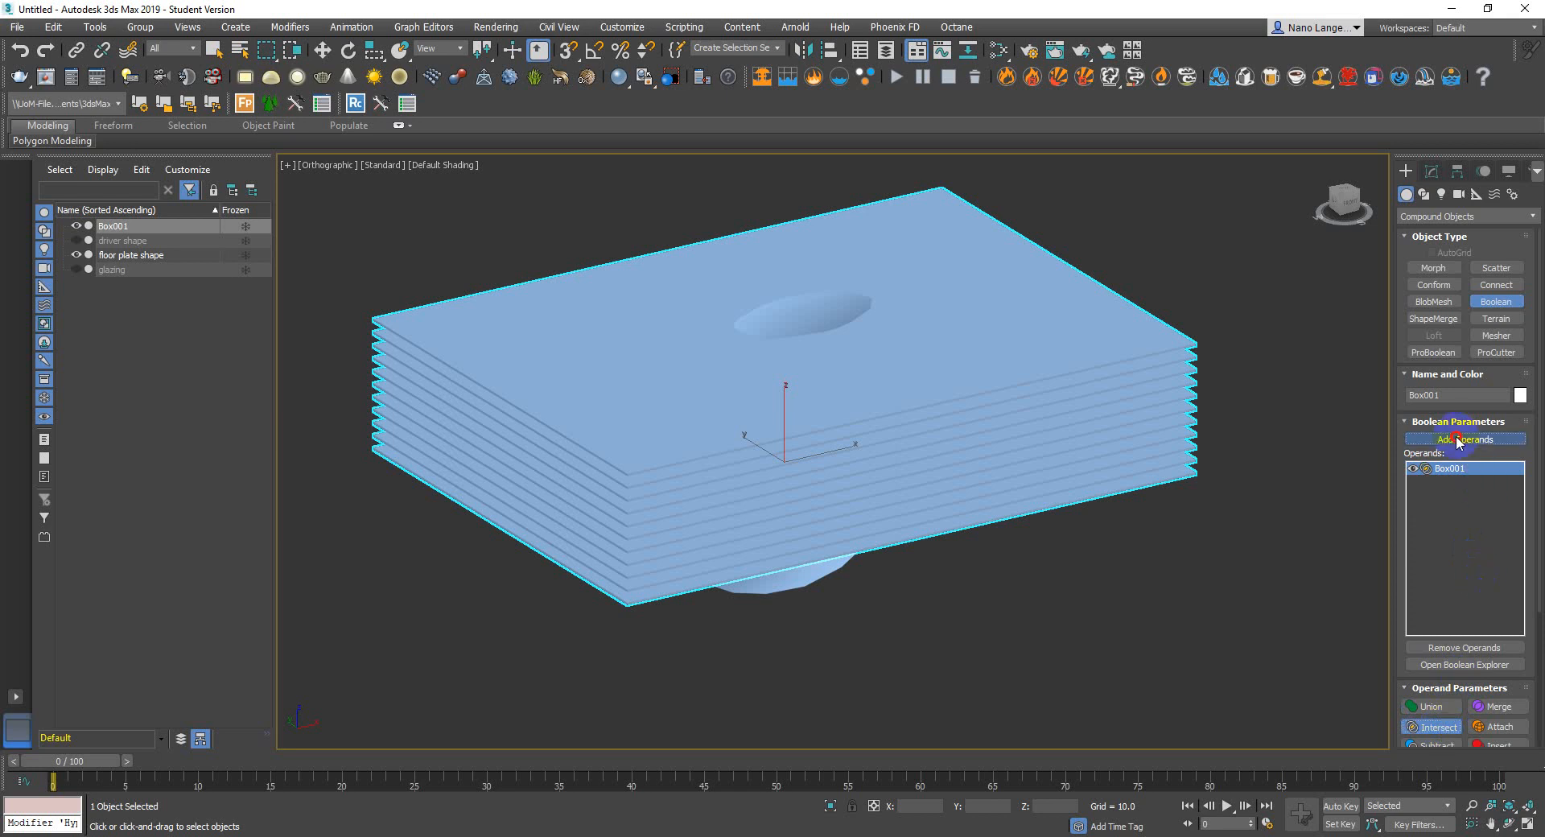
left_click(806, 330)
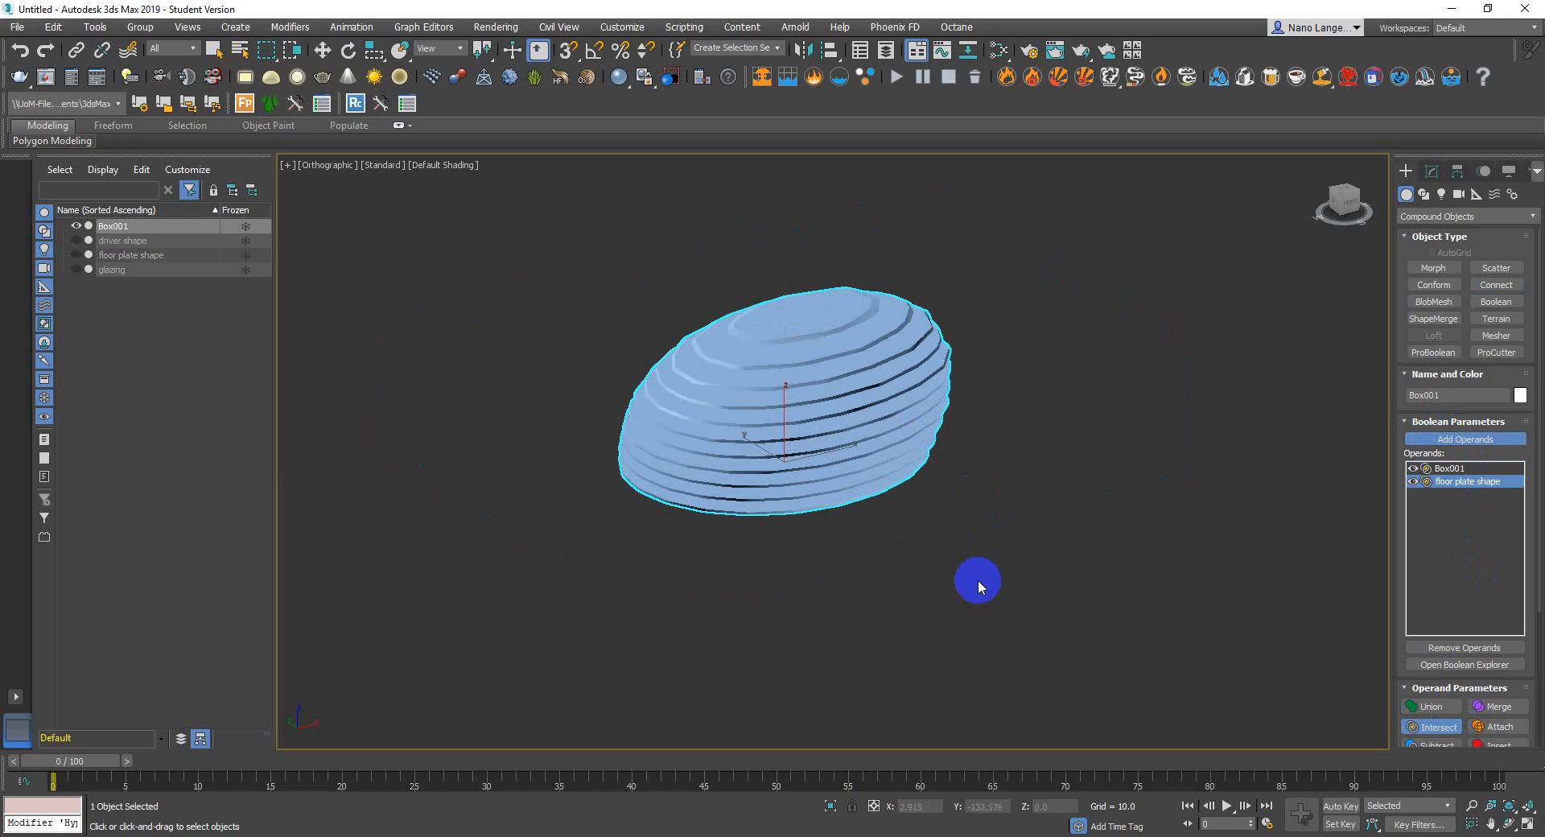
middle_click_drag(843, 523, 772, 518, "alt")
left_click(1439, 481)
left_click(1478, 439)
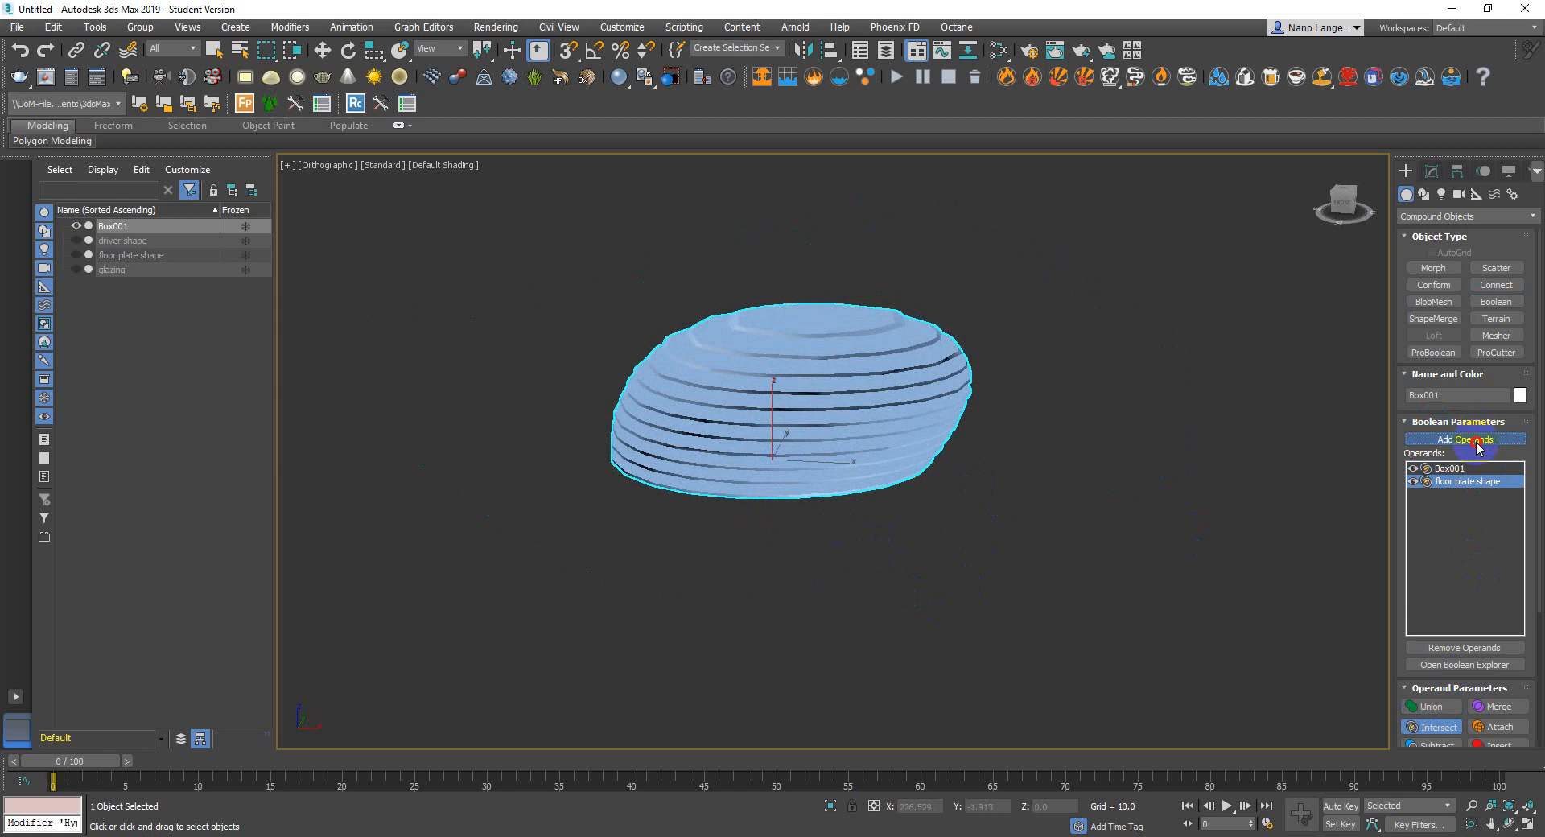
Deselect the trimmed slab stack and unhide the glazing object around the floor plates
key("w")
left_click(1119, 463)
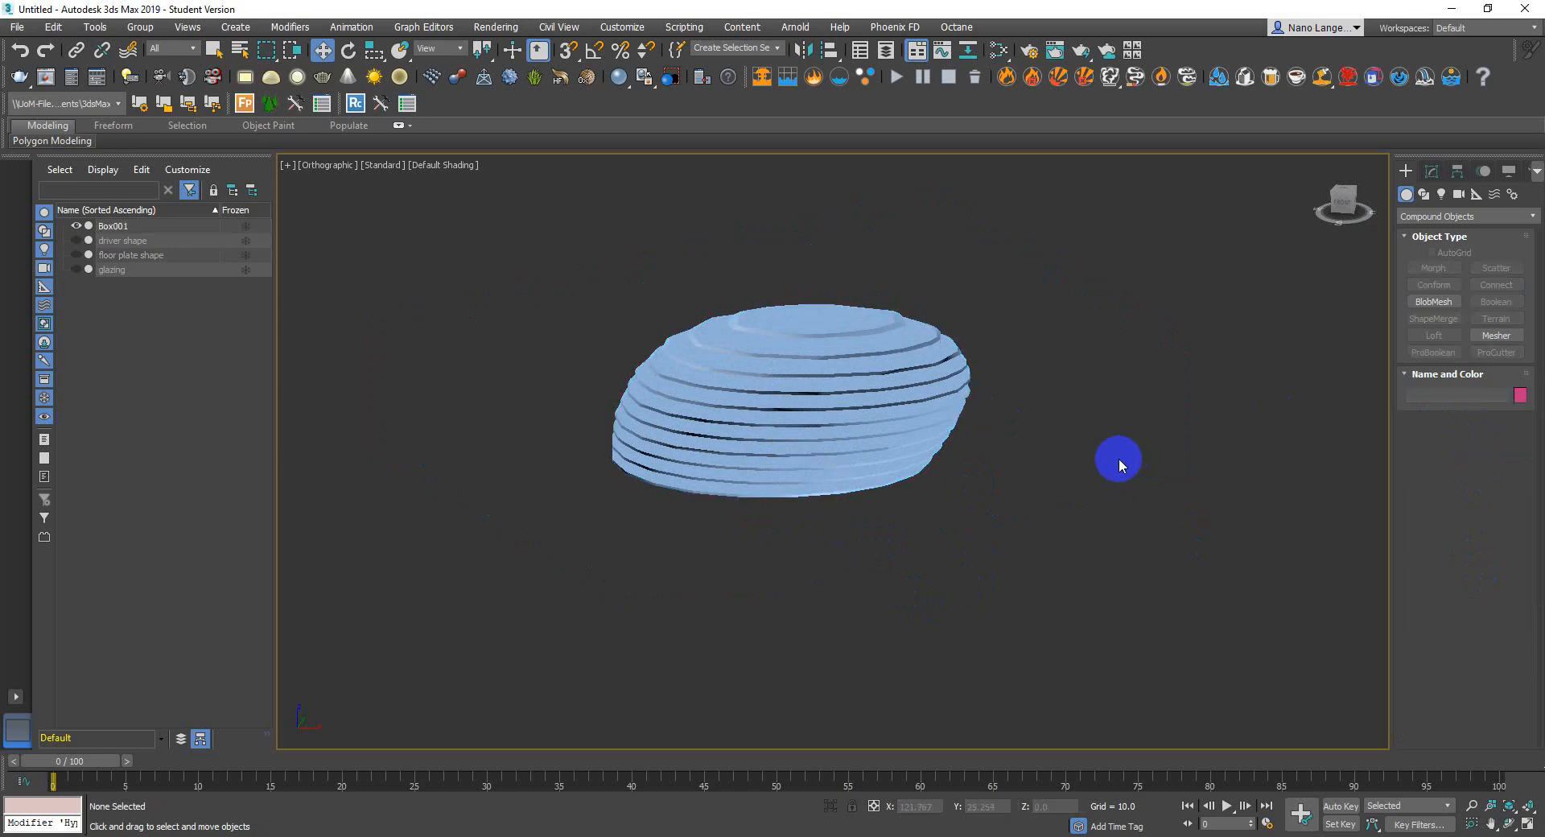
left_click(77, 269)
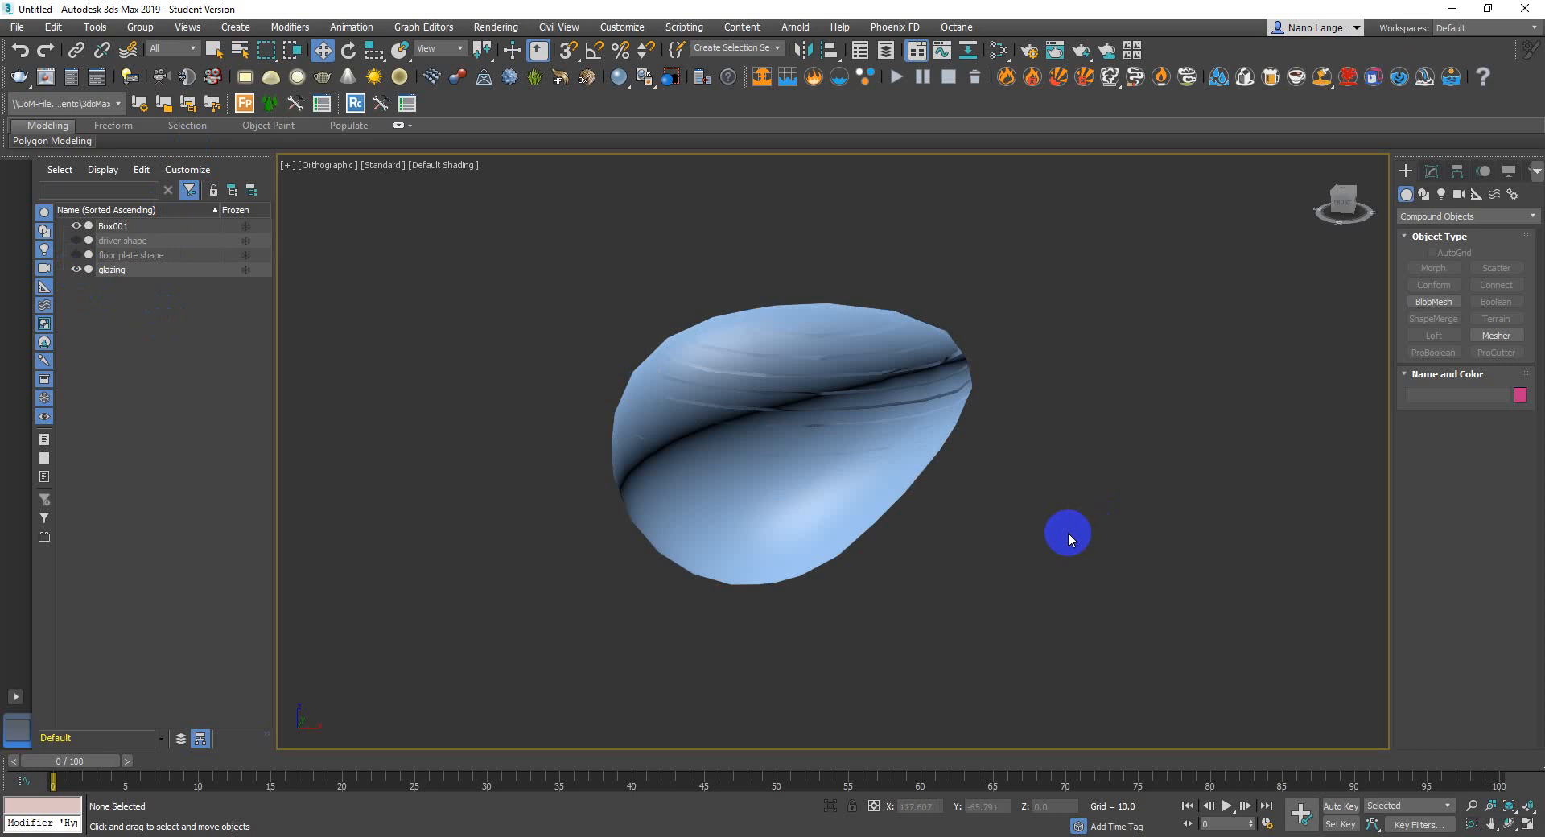
middle_click_drag(1028, 514, 1031, 534, "alt")
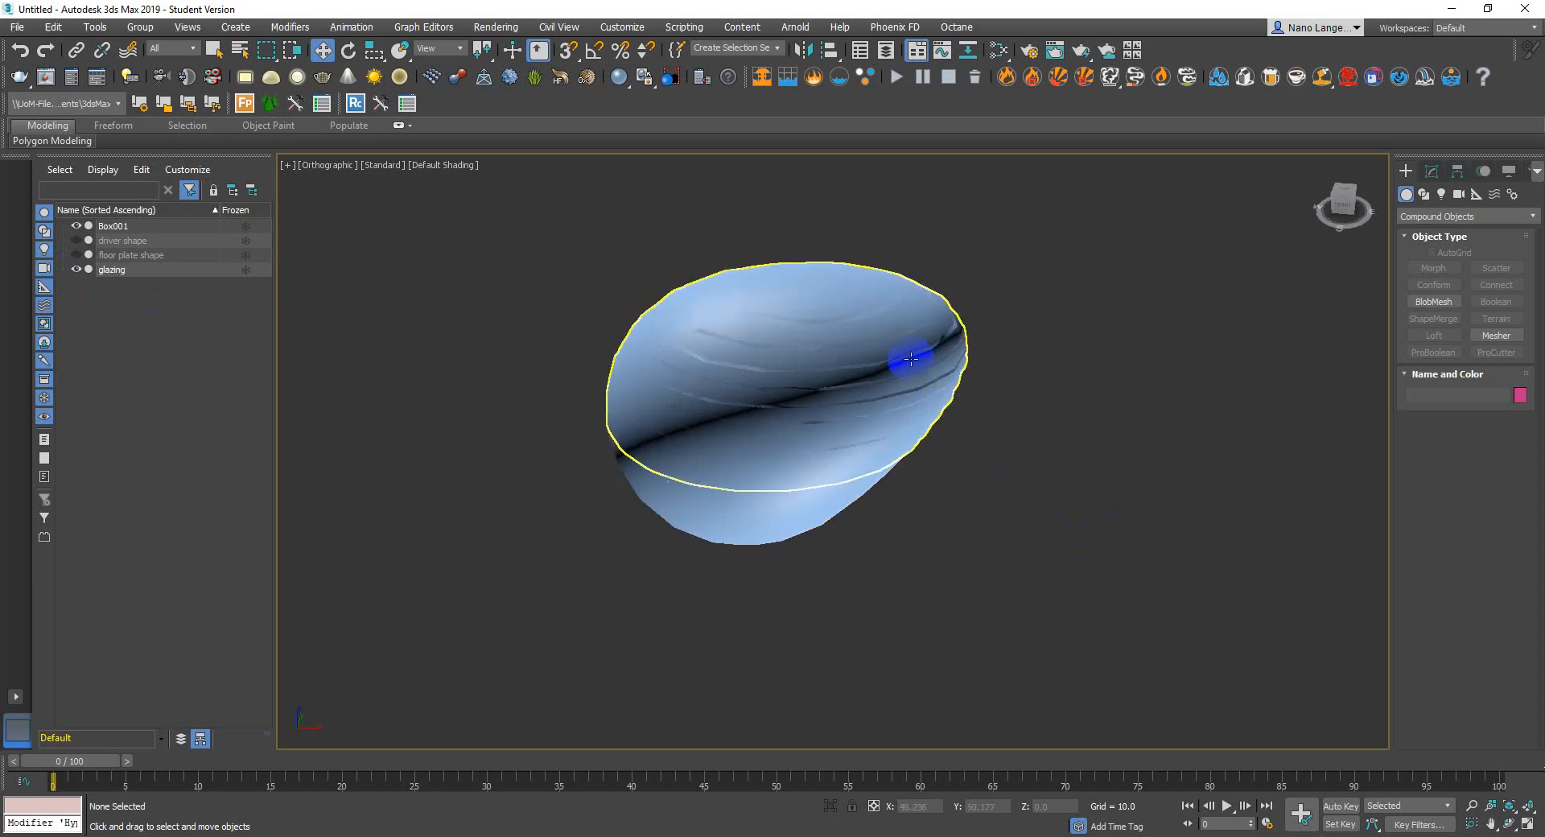
scroll(906, 354, "up", 5)
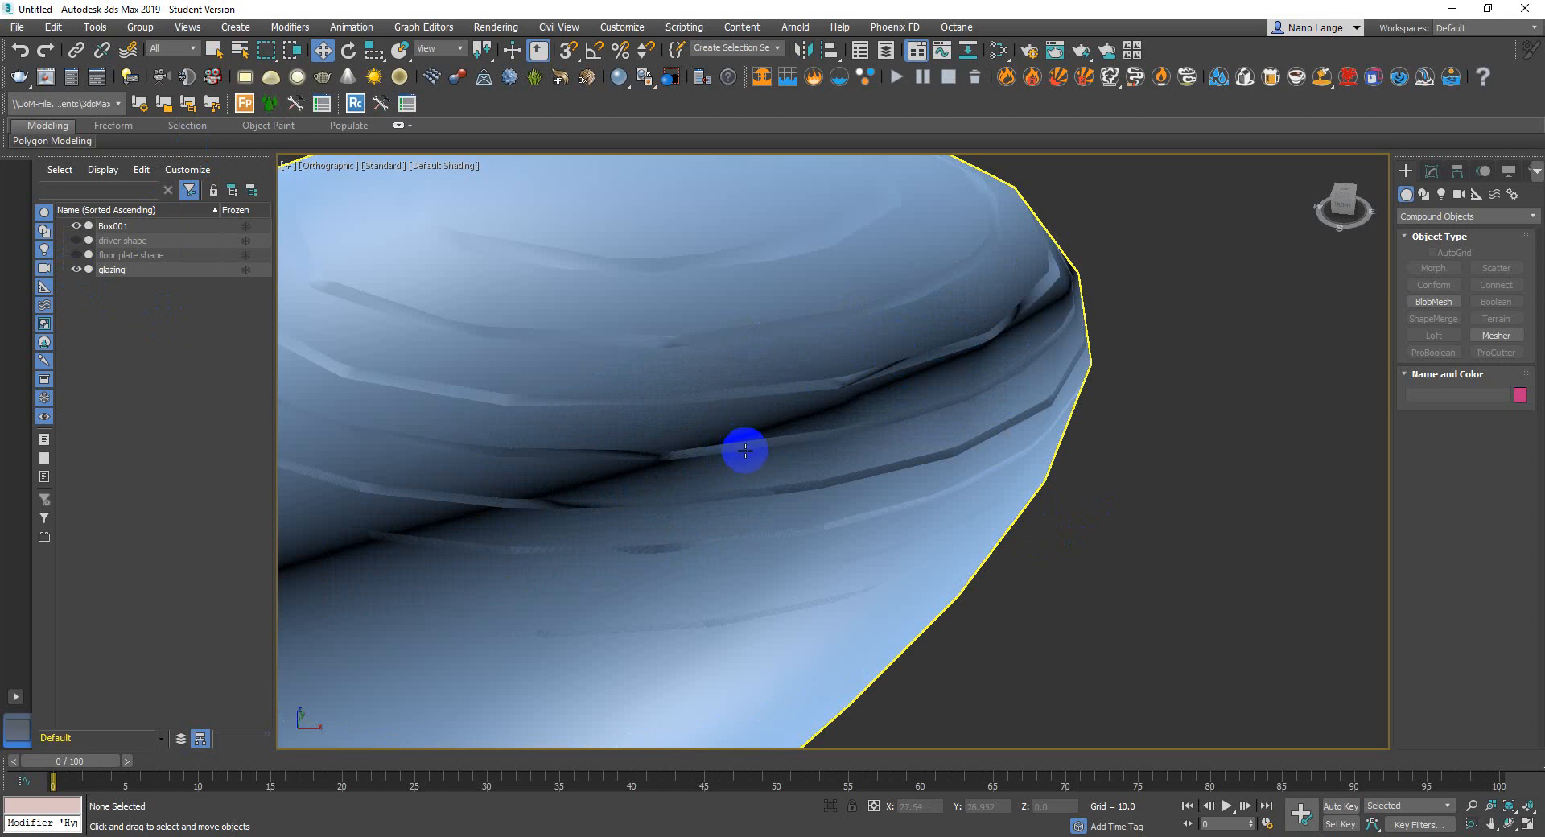
Add a Shell modifier to the glazing object above its FFD 3x3x3
left_click(119, 272)
left_click(1431, 172)
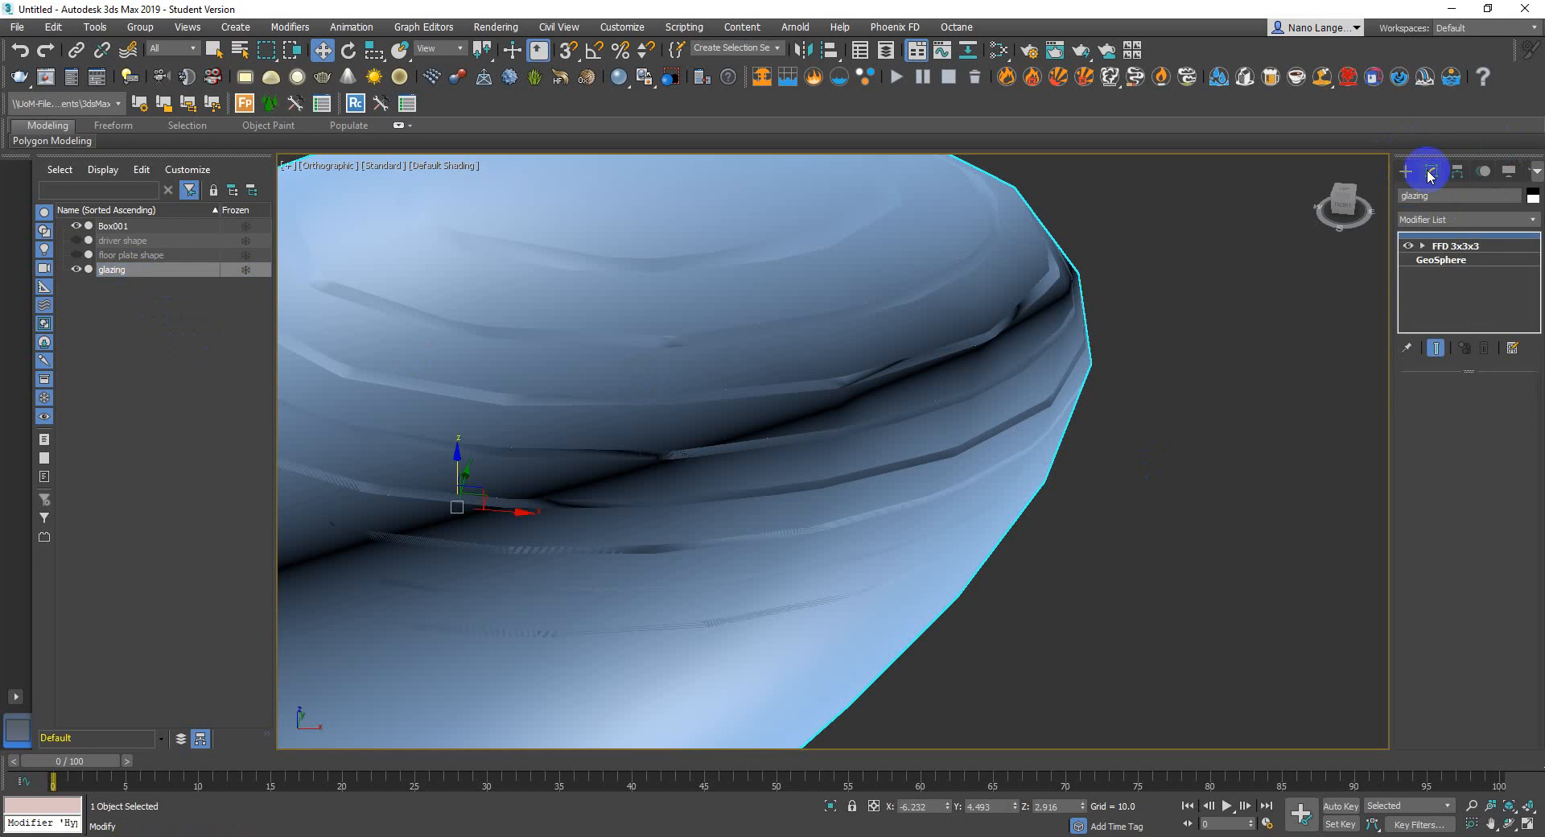
left_click(1437, 217)
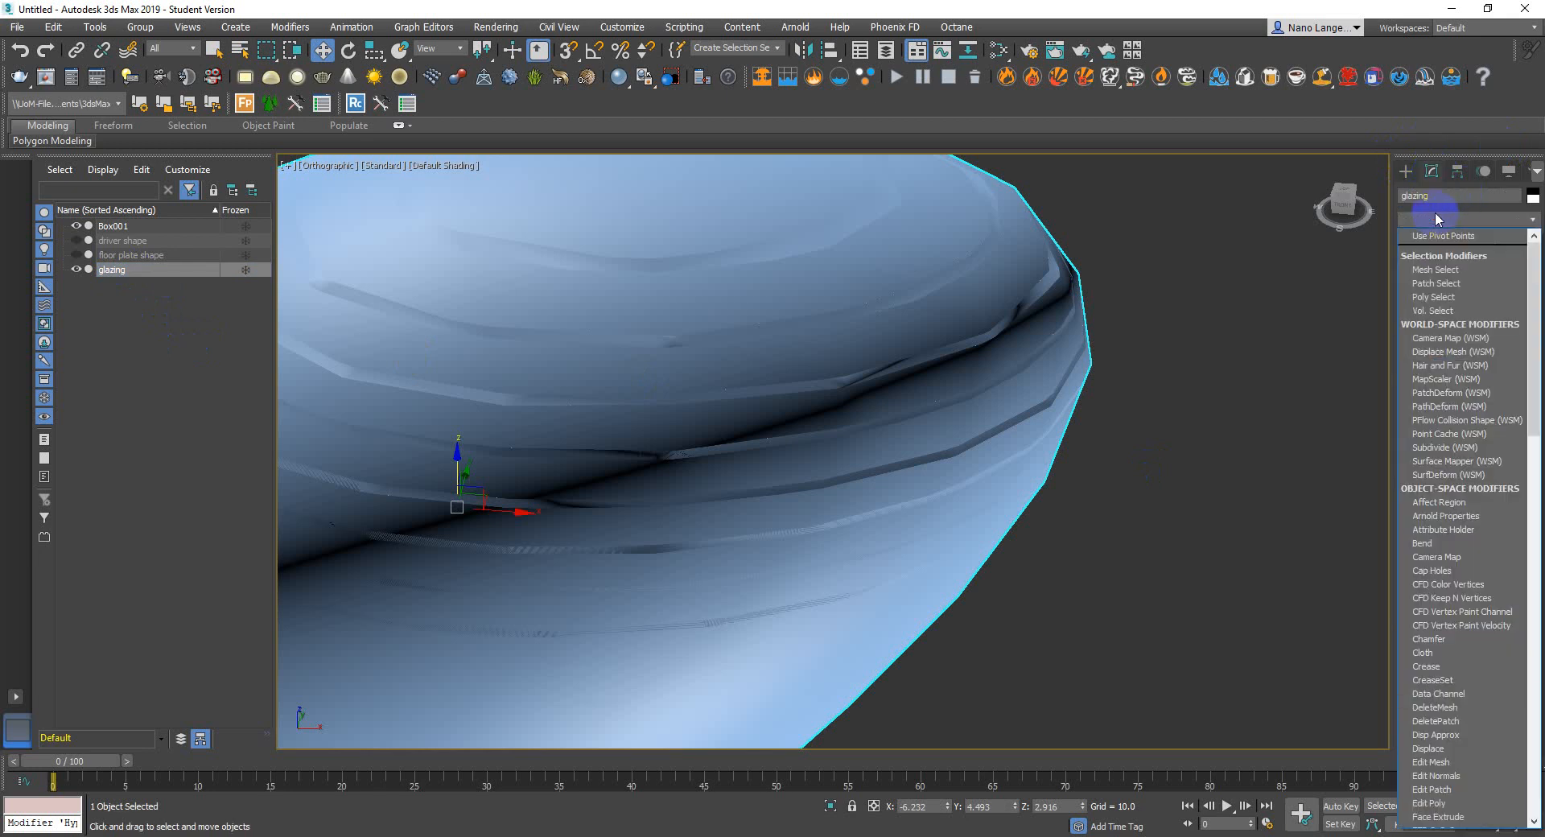
type("sh")
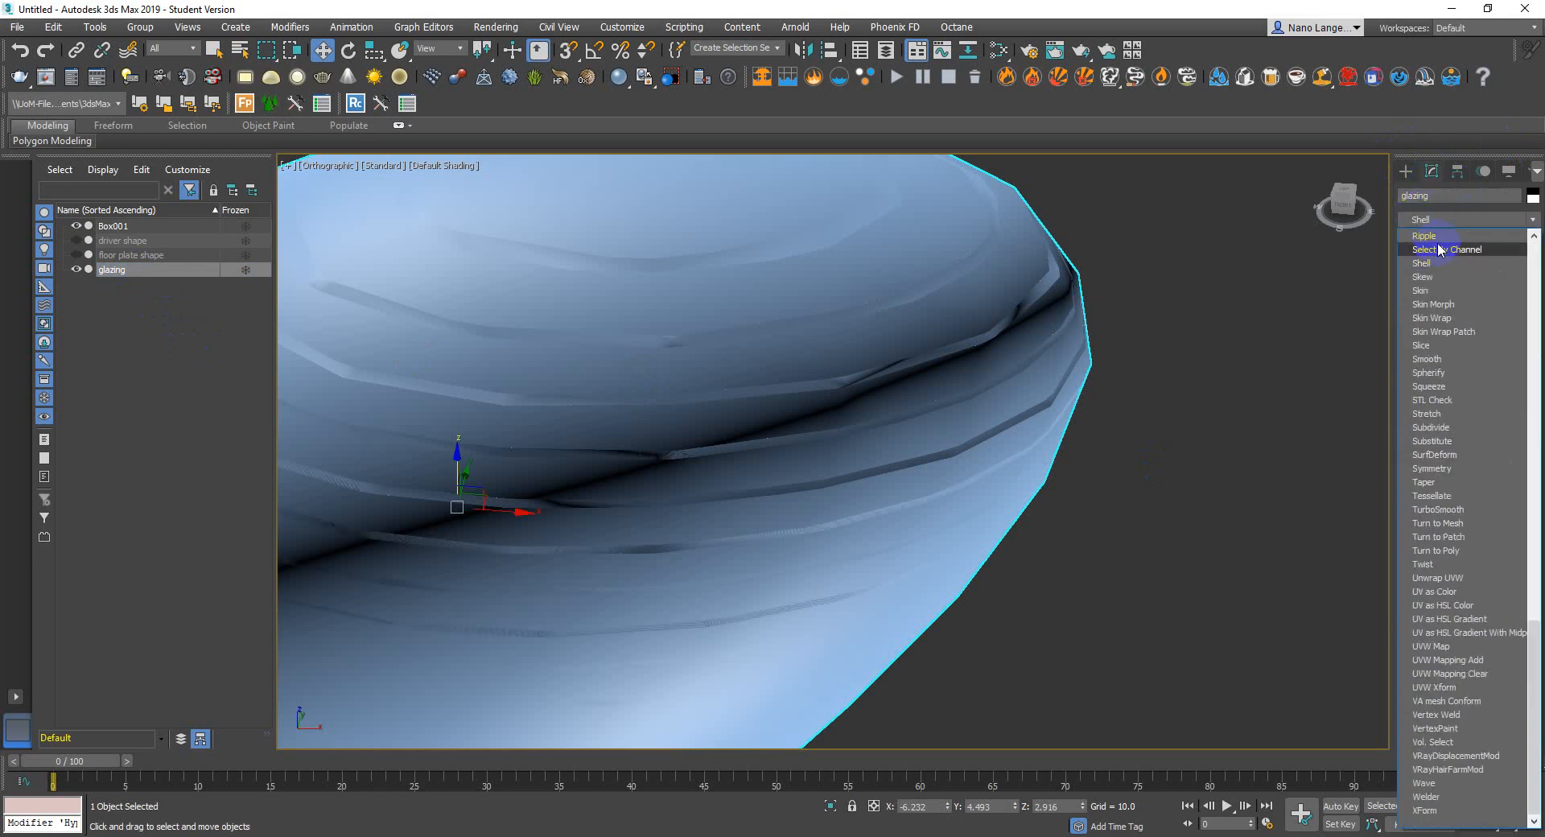
left_click(1427, 264)
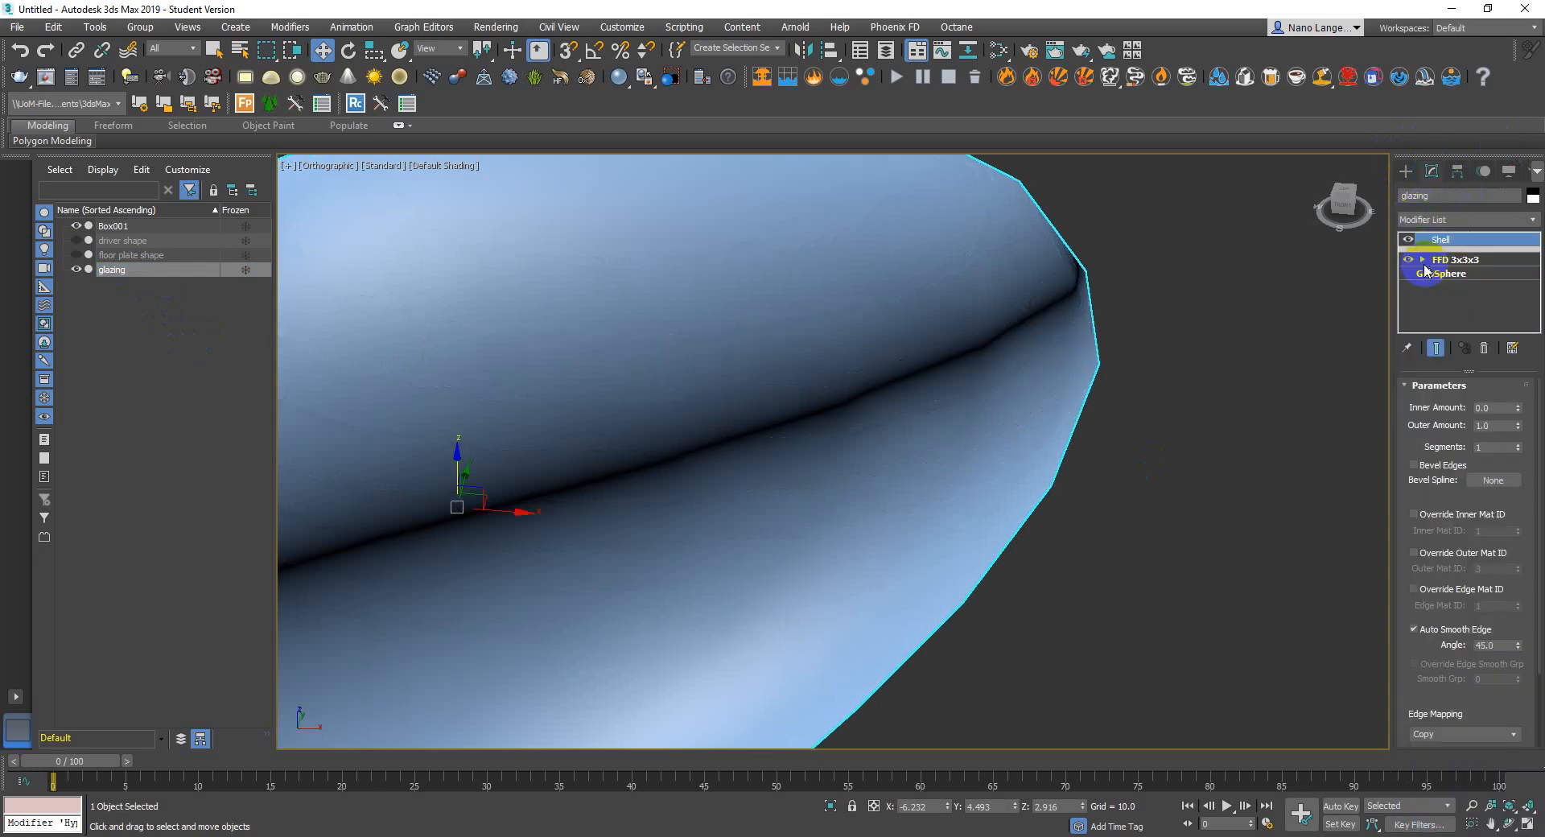
Set the glazing's Shell outer amount to 0 and its inner amount to 0.5
double_click(1497, 425)
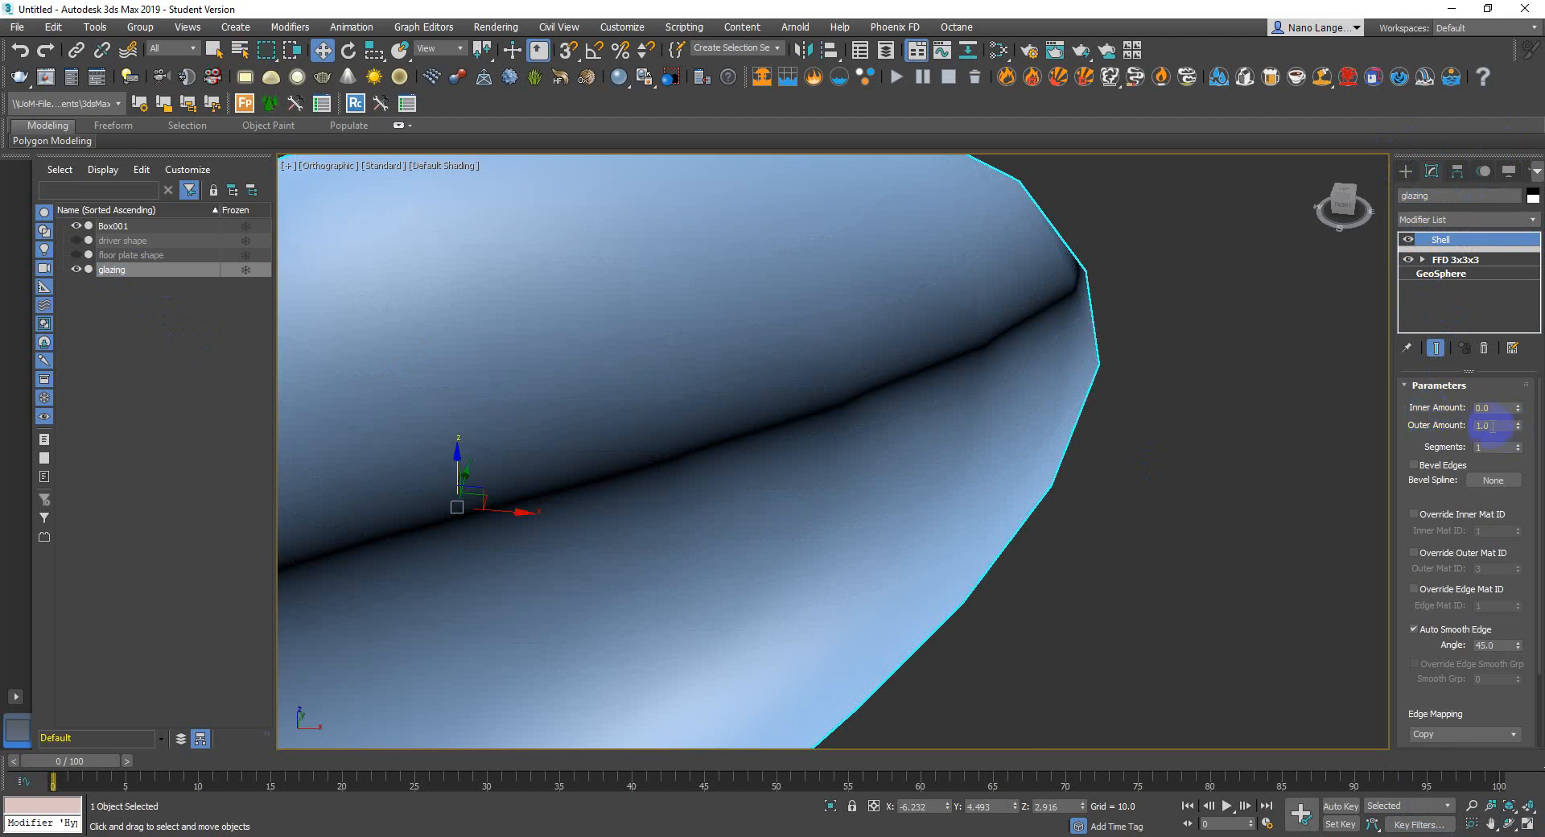
right_click(1408, 416)
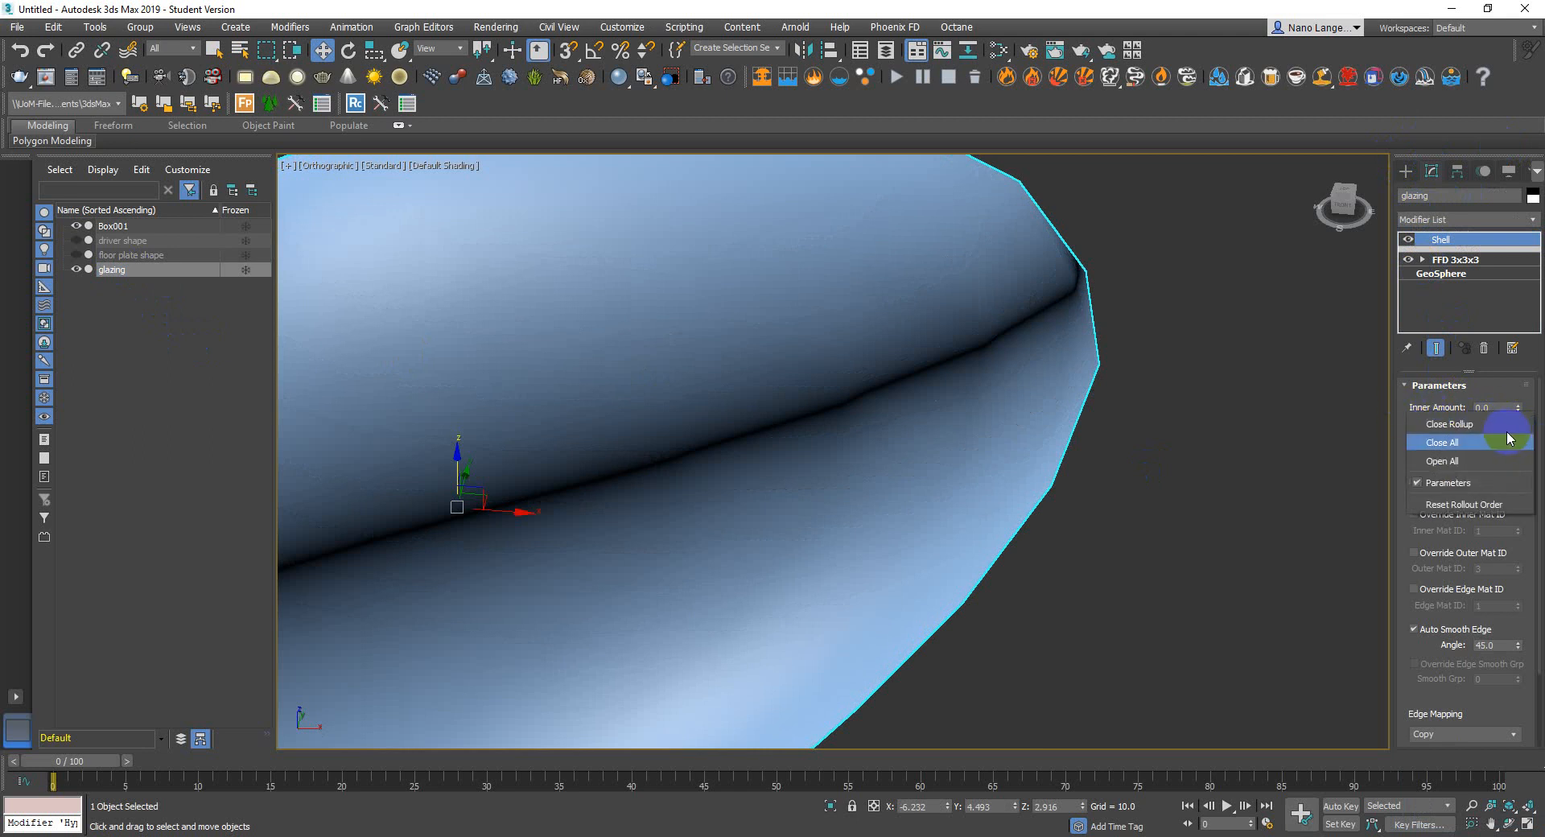
left_click(1489, 400)
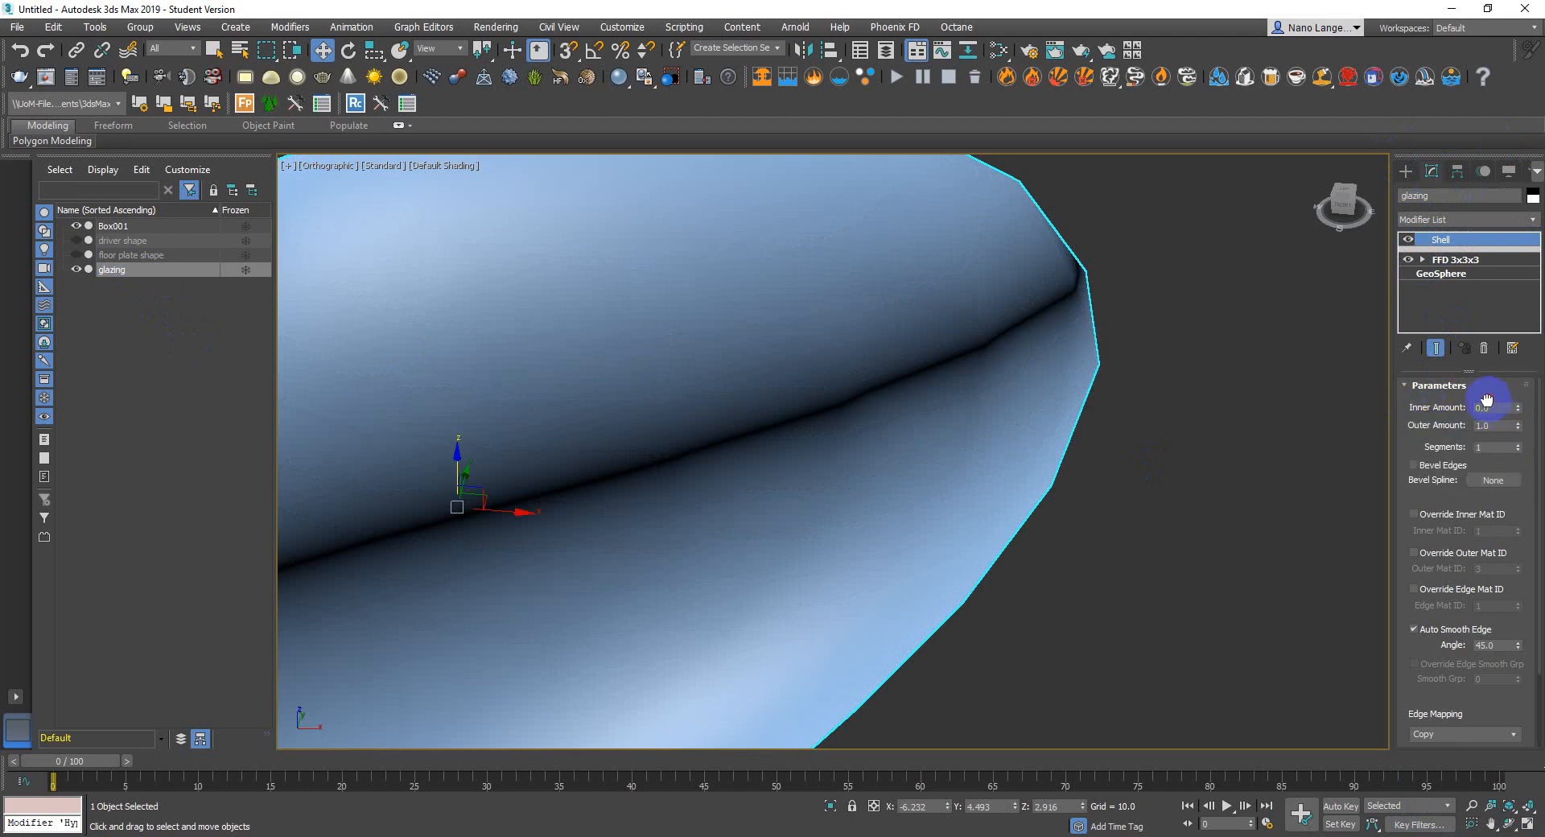
right_click(1518, 430)
left_click(1411, 406)
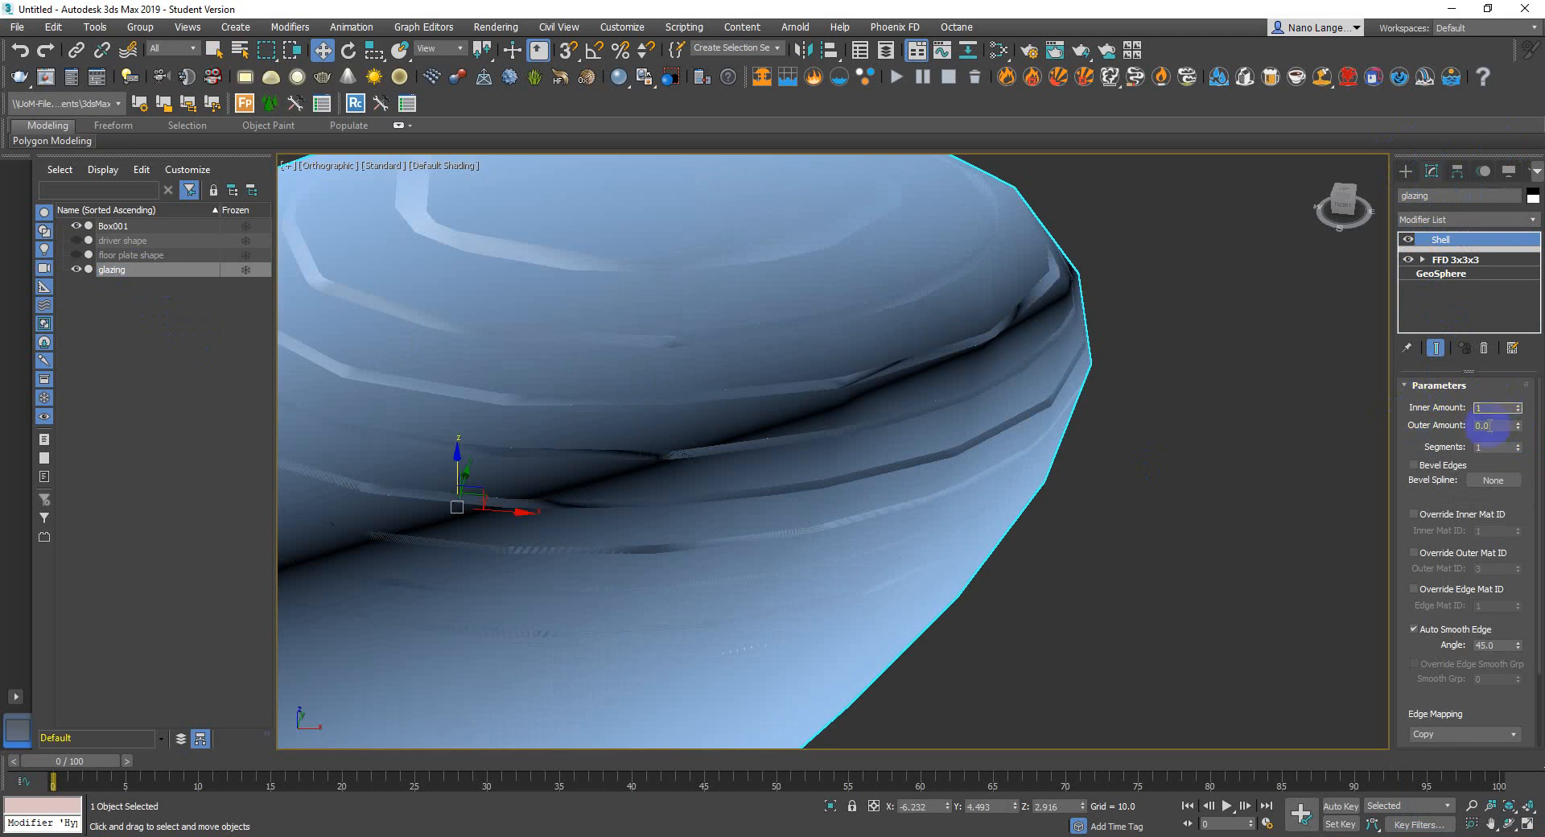
type("1")
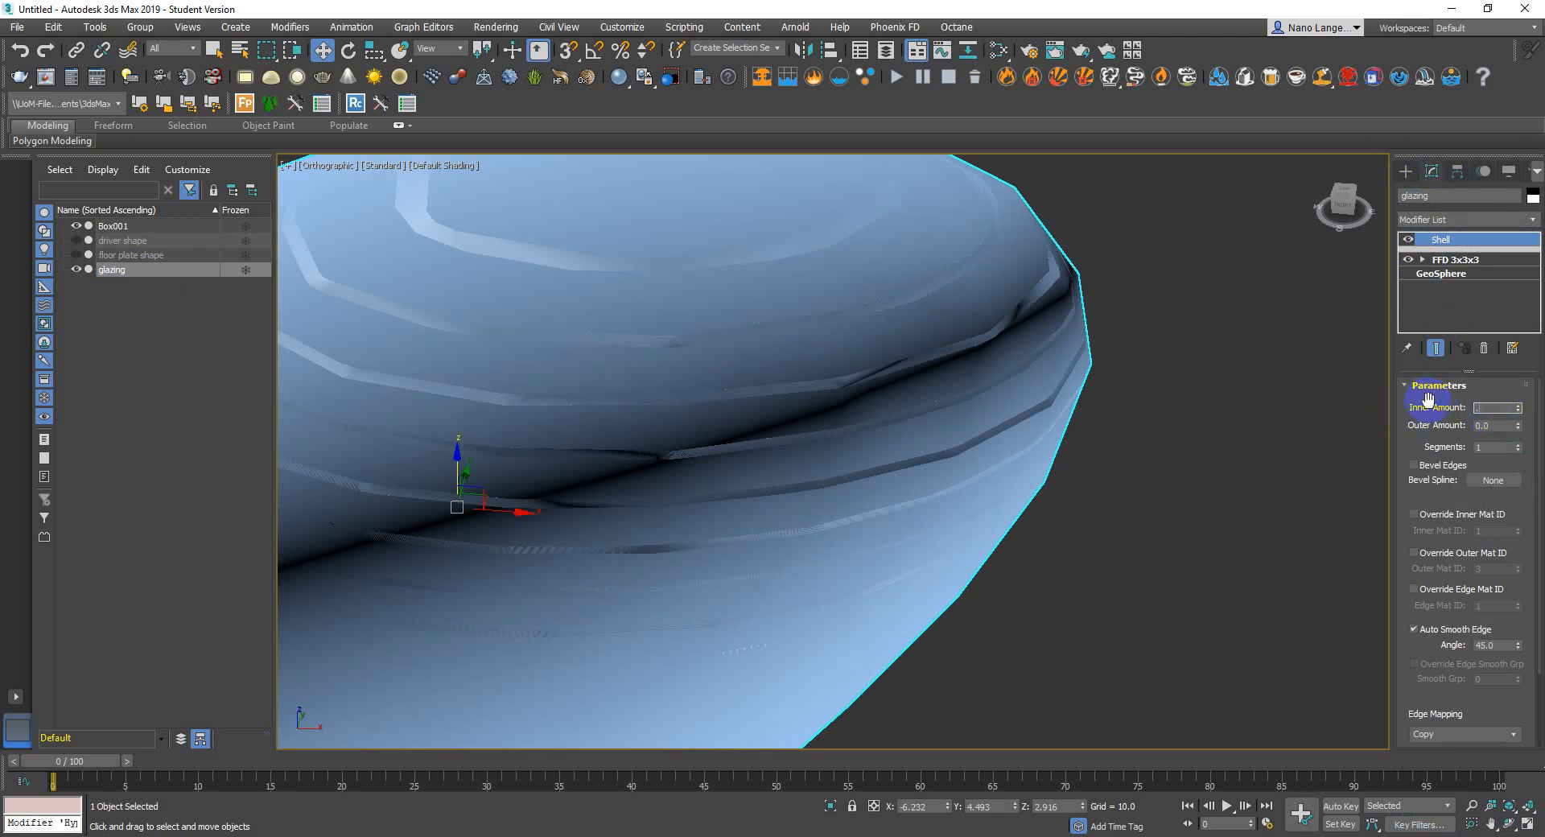
type("5")
key("Return")
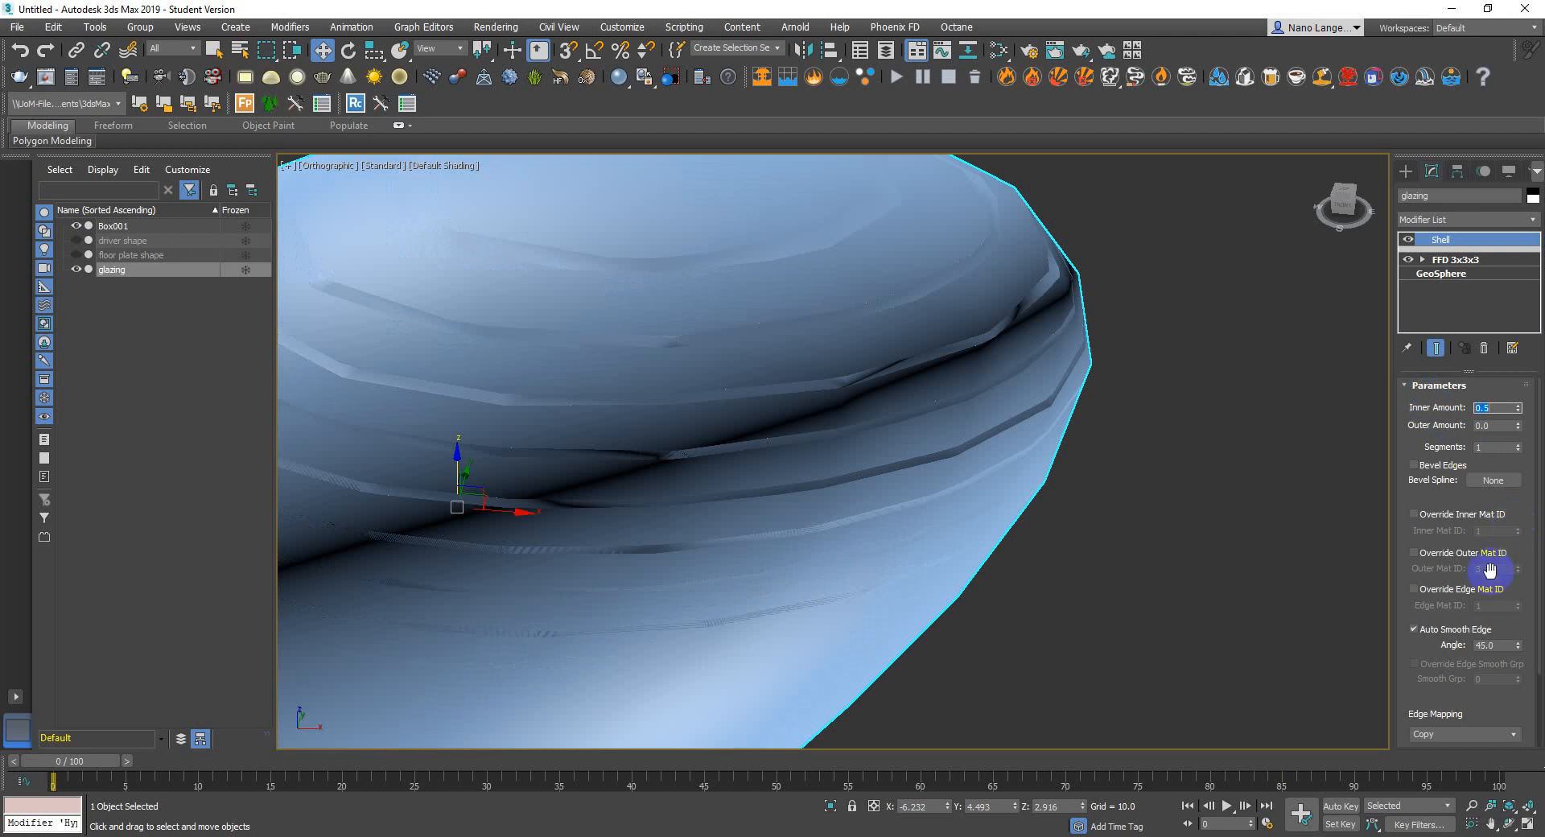
Have the Shell modifier select the outer faces and remove them with a DeleteMesh modifier on the glazing
scroll(1418, 644, "down", 3)
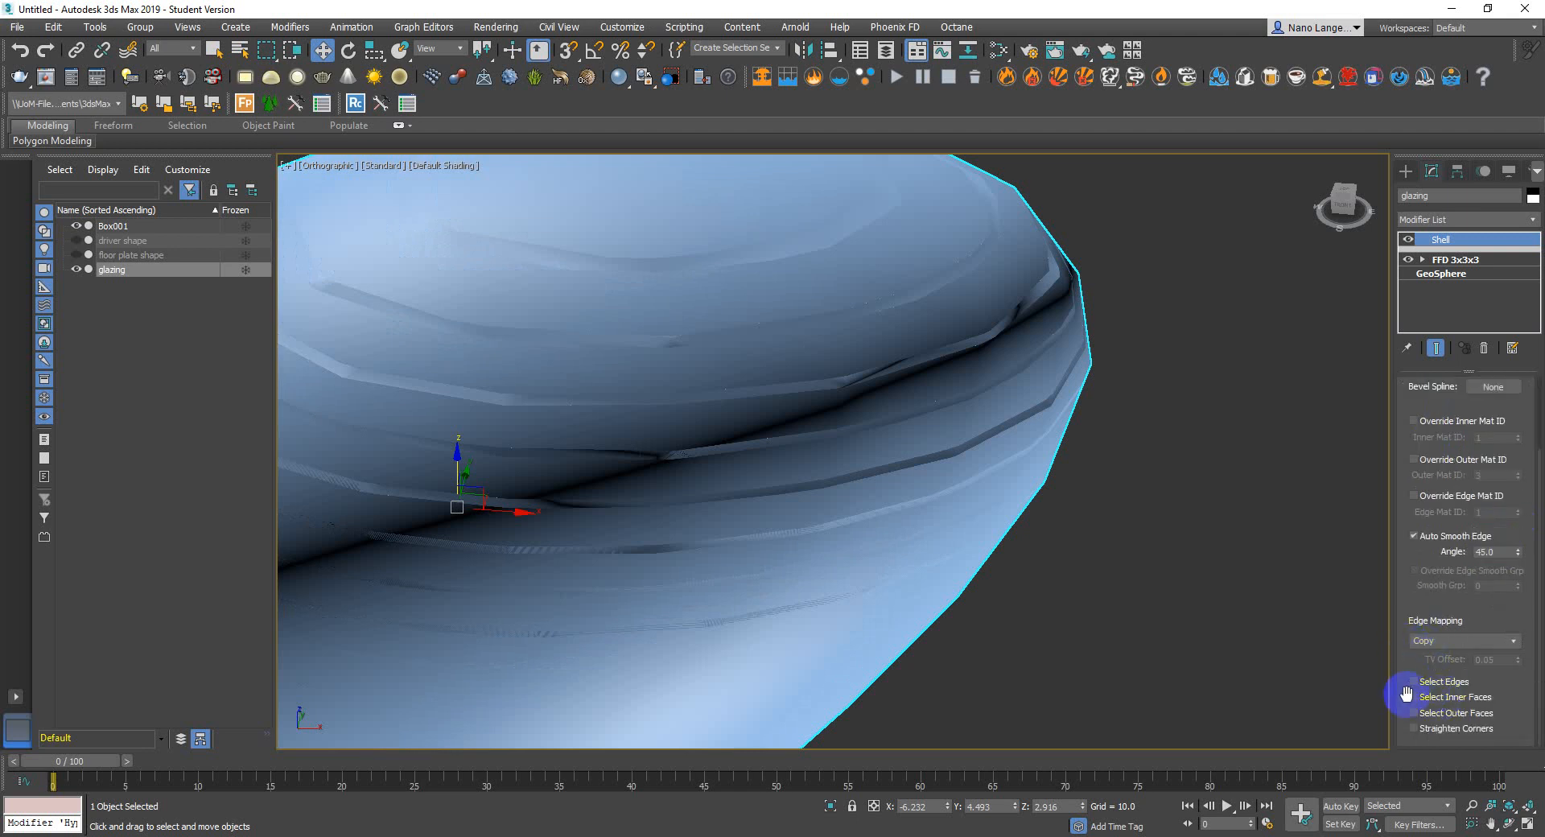
left_click(1414, 713)
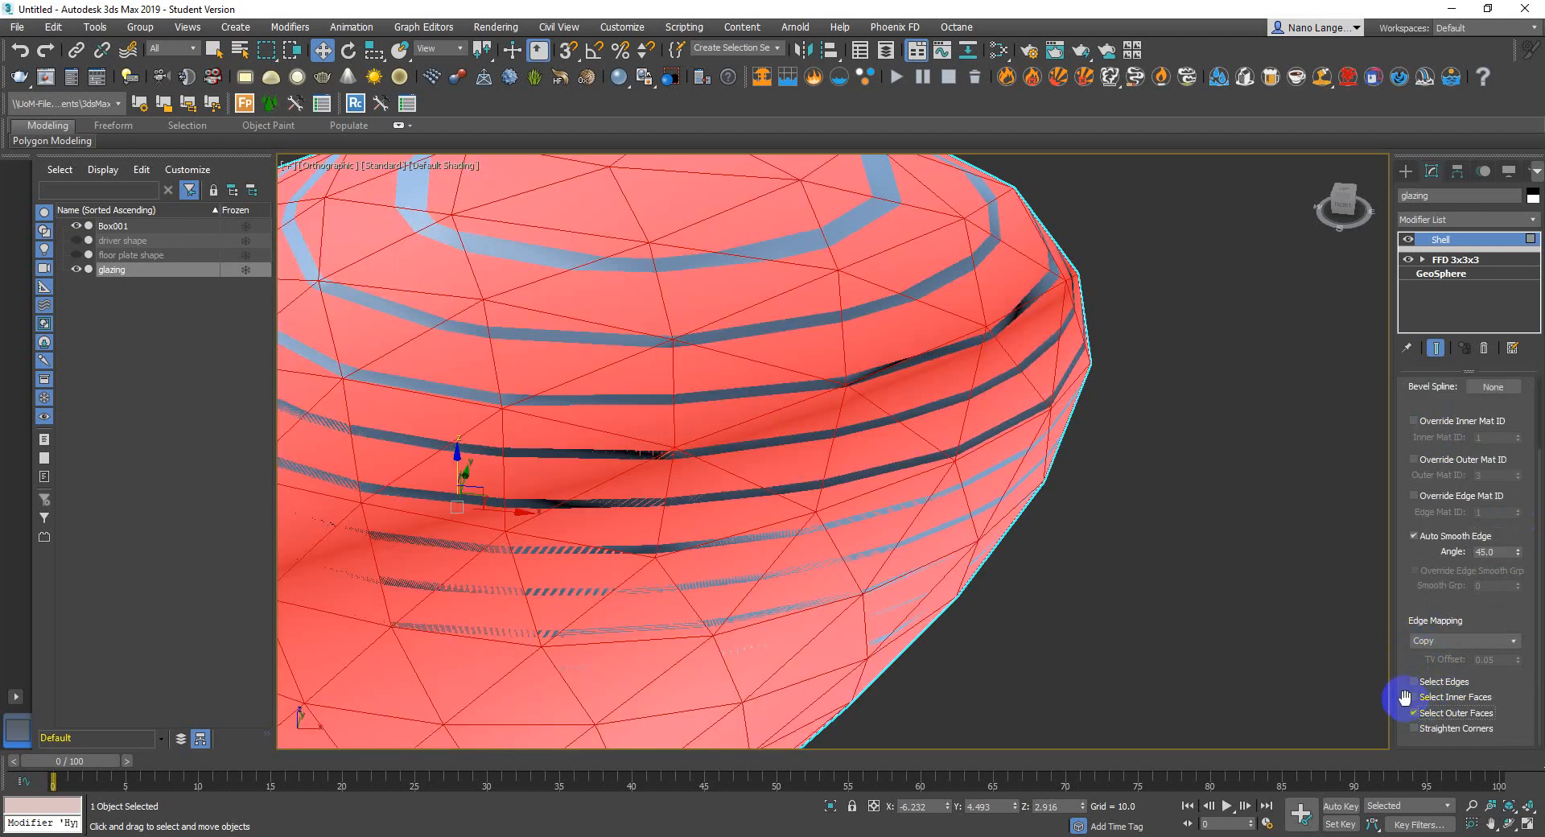
left_click(1484, 220)
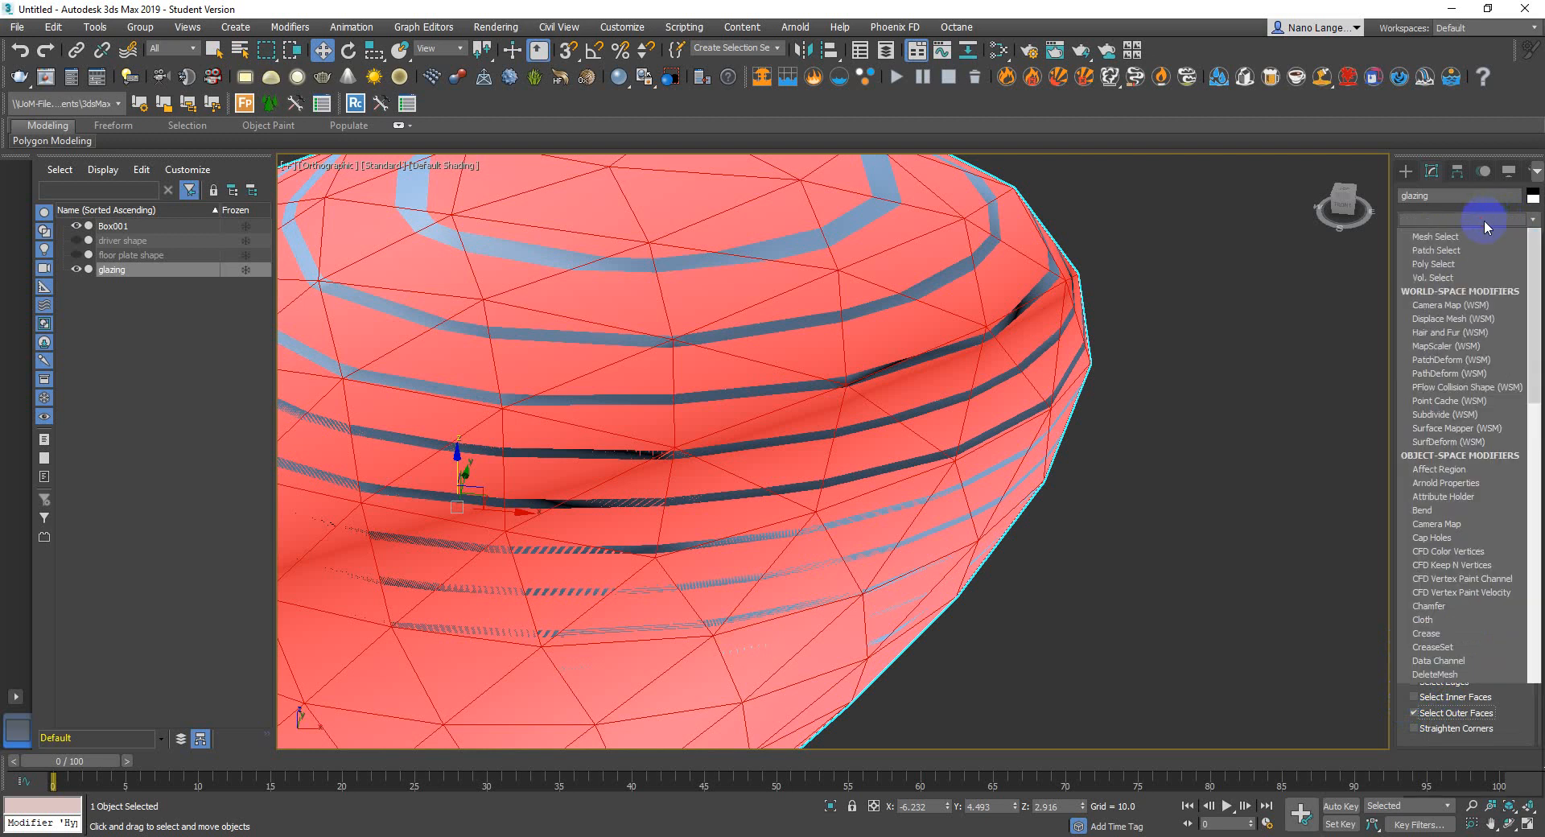
type("de")
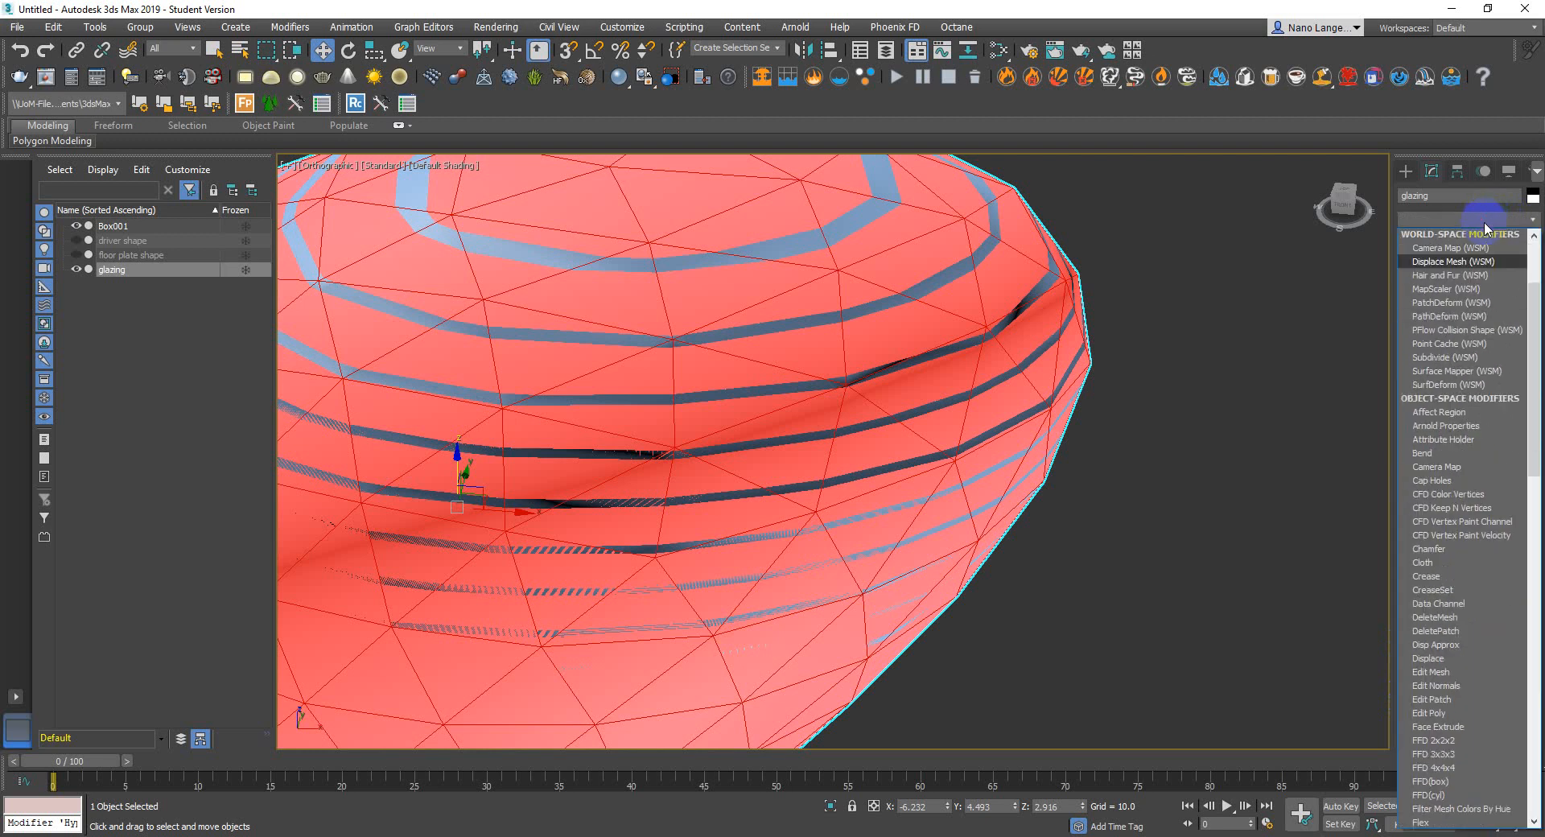
left_click(1455, 241)
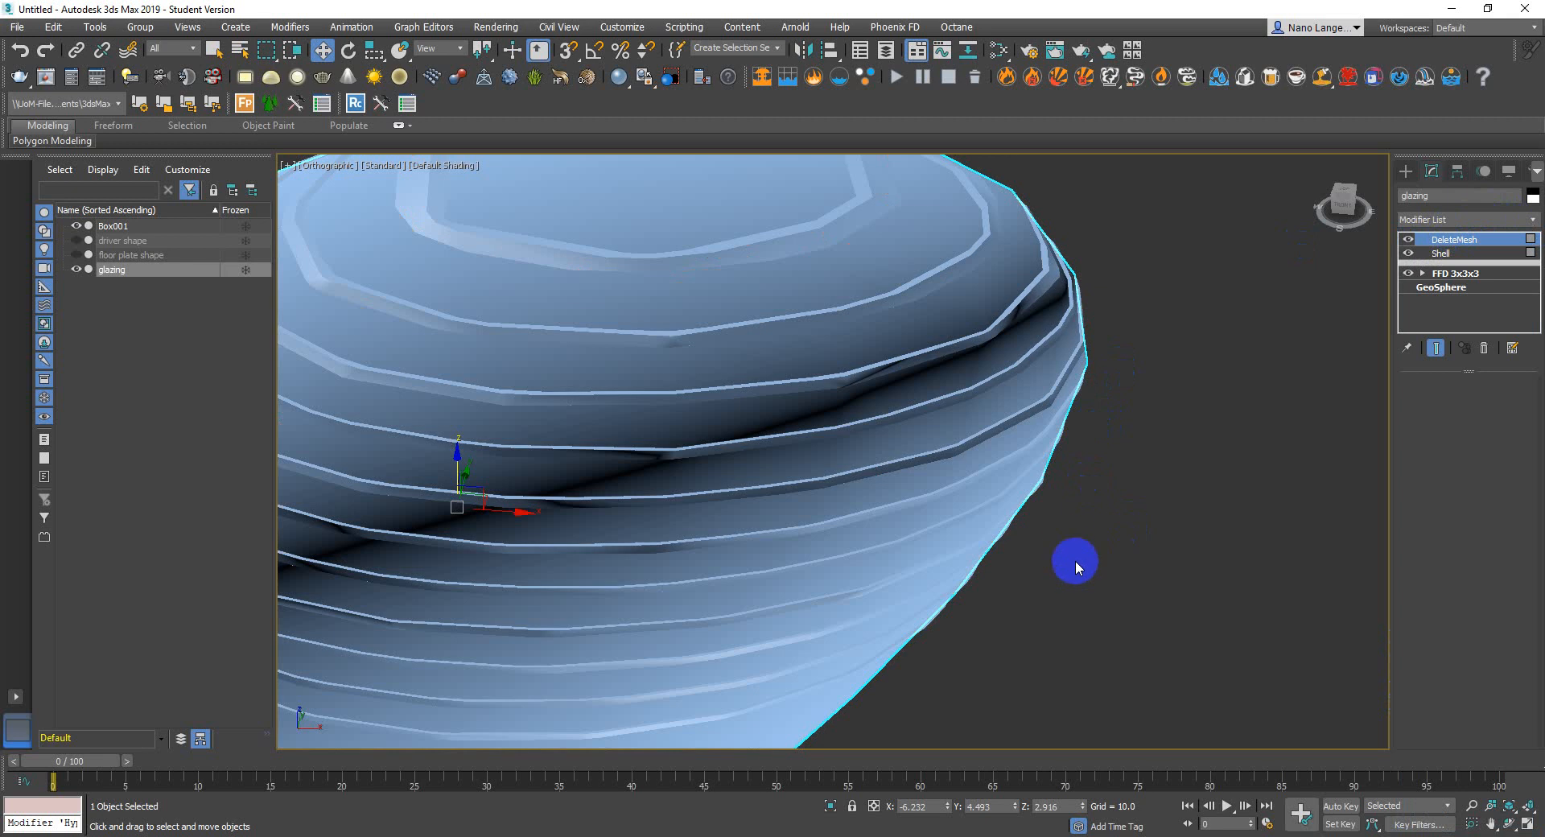
middle_click_drag(1075, 560, 1028, 465, "alt")
scroll(1046, 298, "up", 5)
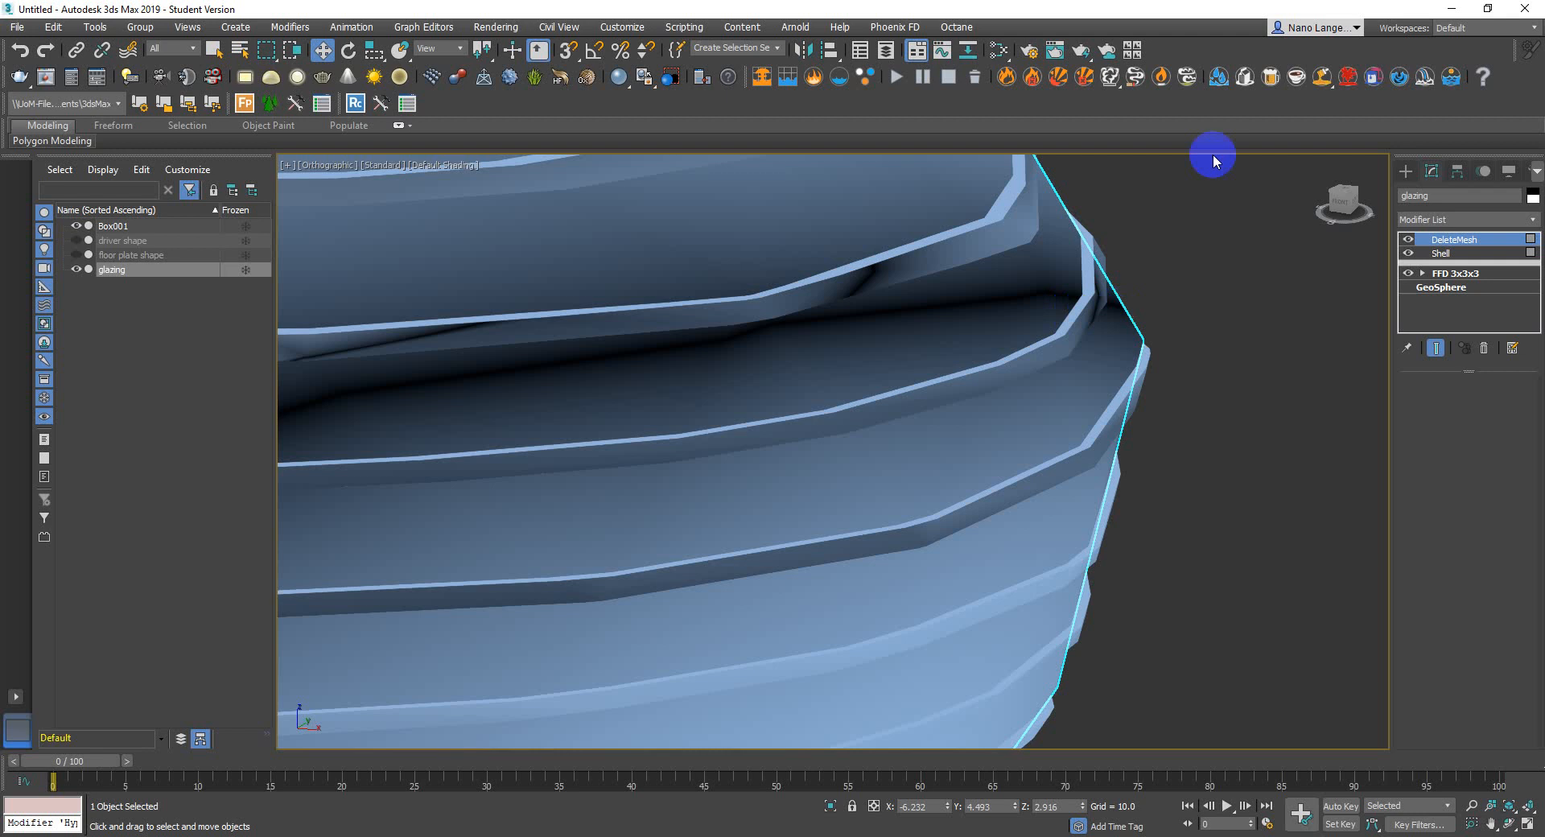
Create a Scanline Standard material in the Slate Material Editor and open its parameters
left_click(1002, 57)
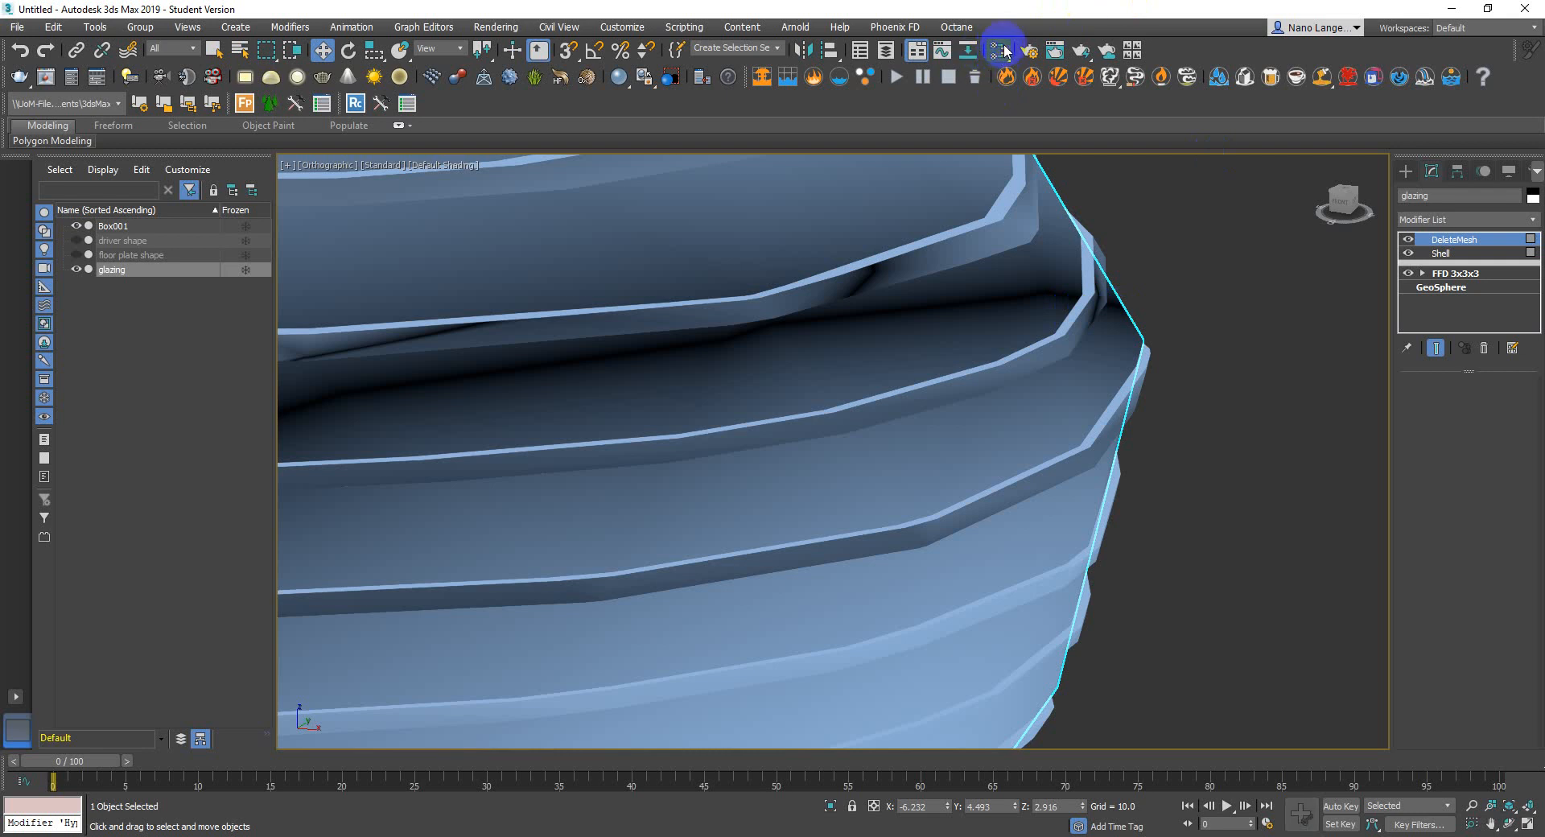
left_click(1005, 53)
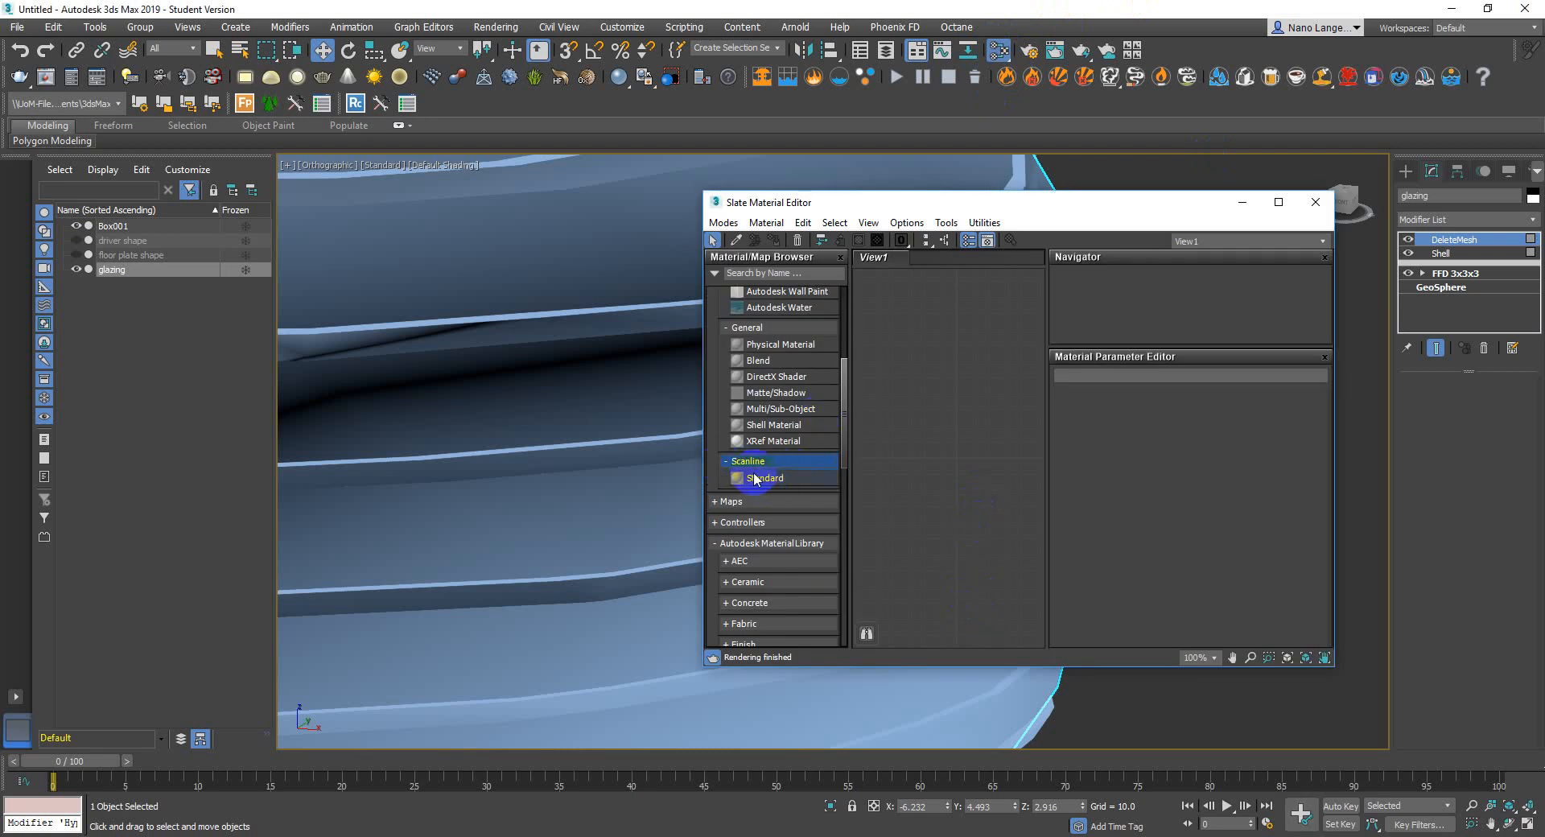
left_click_drag(754, 479, 915, 338)
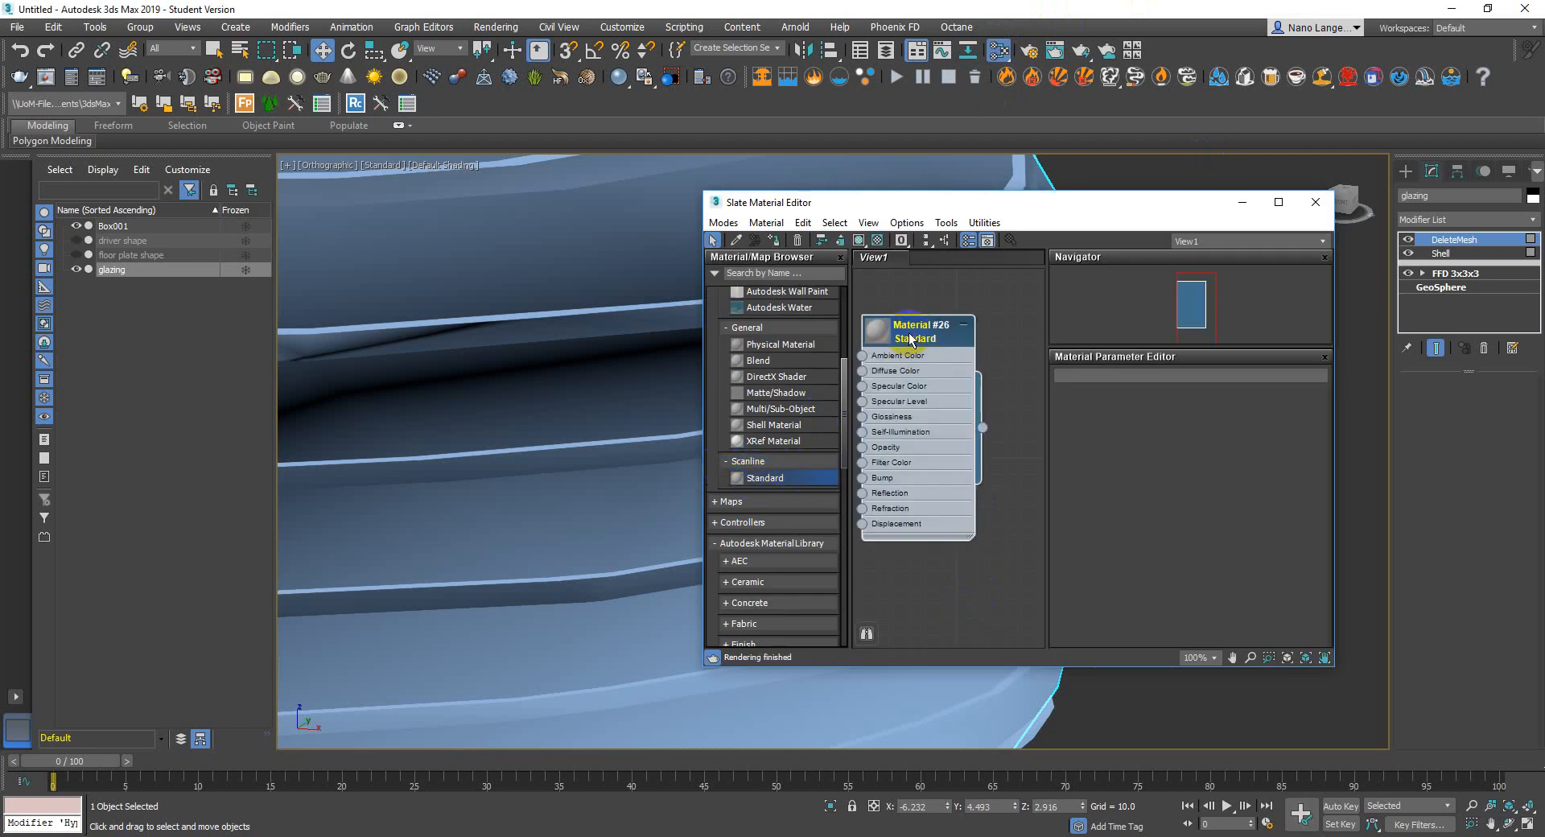
double_click(911, 338)
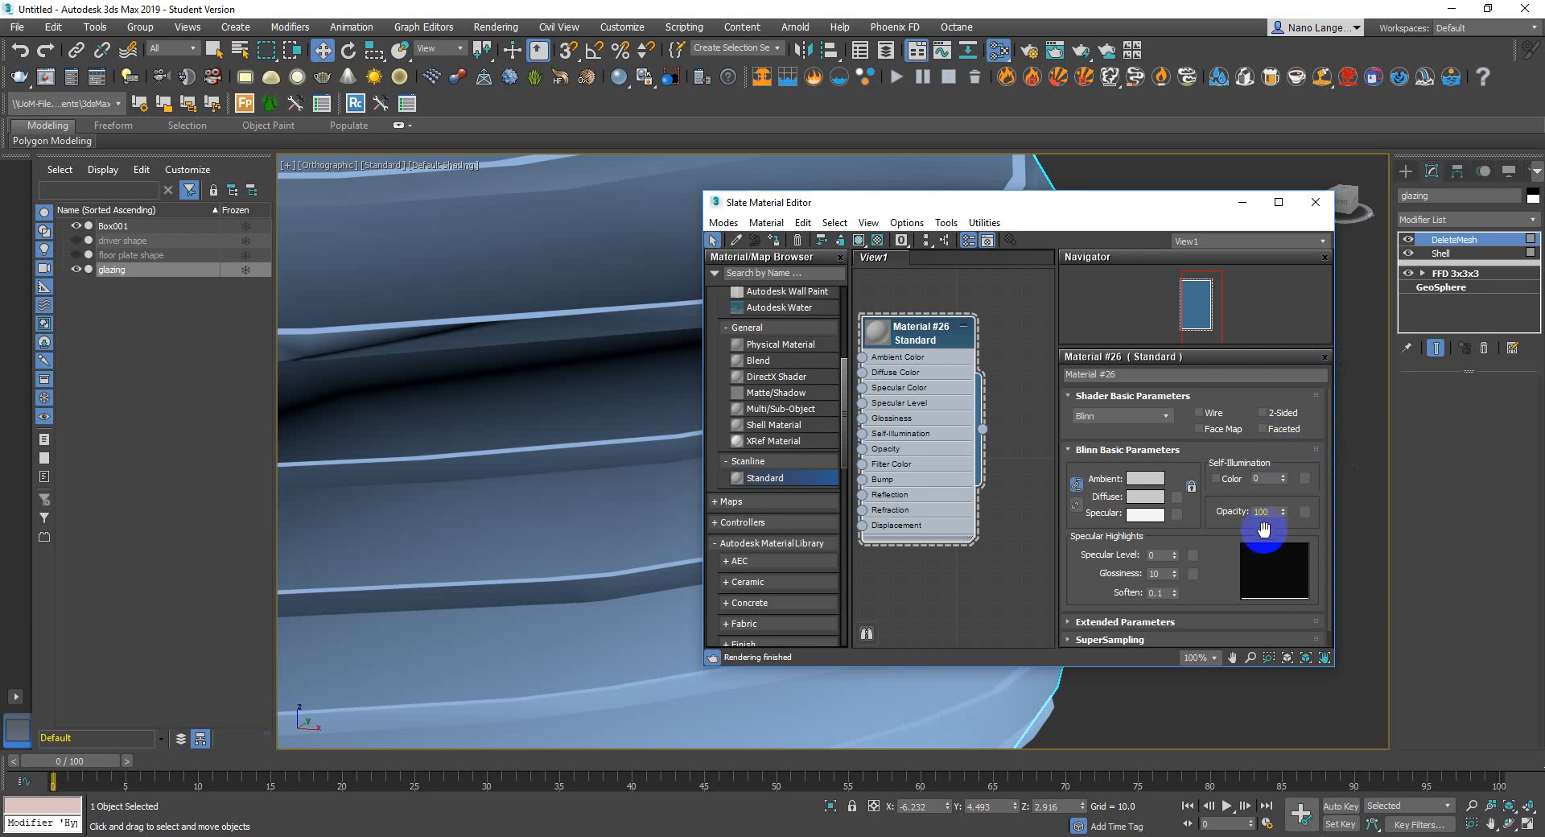
Set the material's opacity to 20, specular level to 98 and glossiness to 24, and assign it to the glazing
left_click_drag(1270, 514, 1203, 503)
mouse_move(1175, 562)
left_mouse_down()
mouse_move(1172, 483)
mouse_move(1182, 581)
mouse_move(1172, 558)
left_mouse_up()
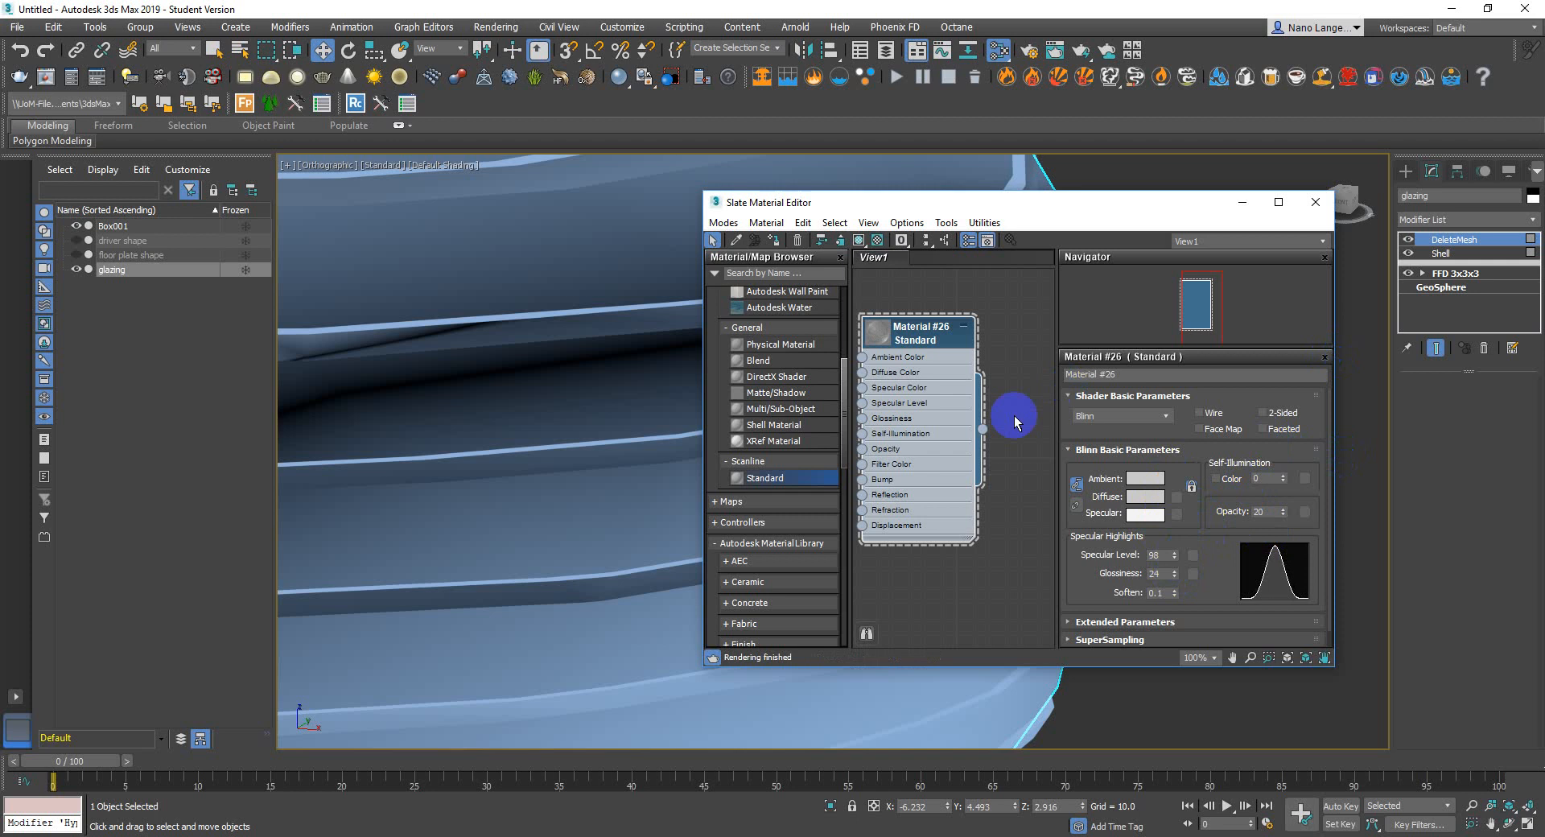
left_click_drag(983, 429, 534, 380)
Set the glazing material's diffuse color to pink (RGB 252, 150, 248), close the material editor and deselect the glazing
left_click_drag(1193, 469, 1189, 398)
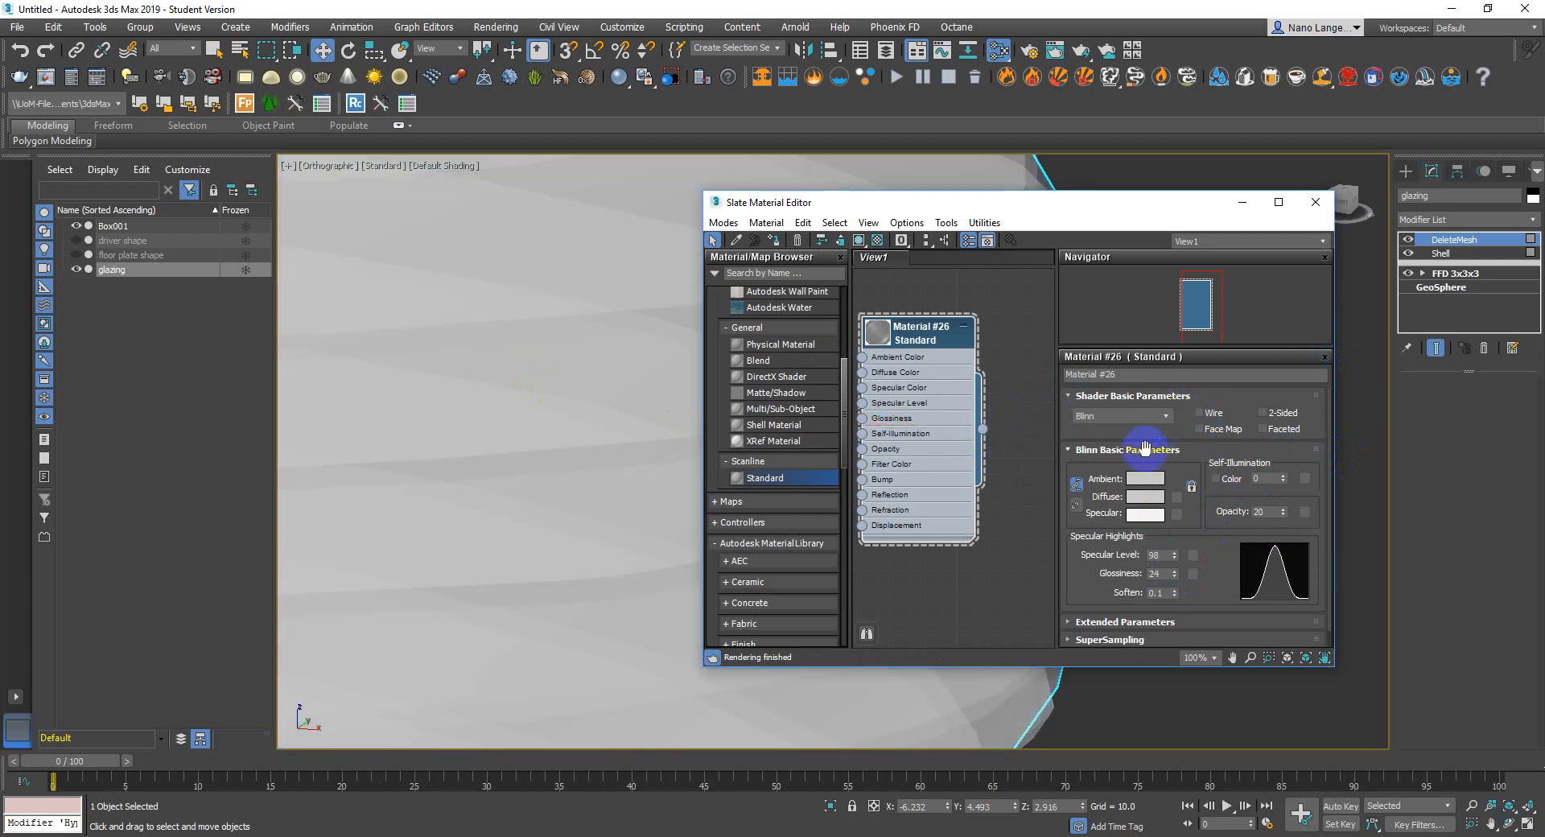
left_click(1144, 496)
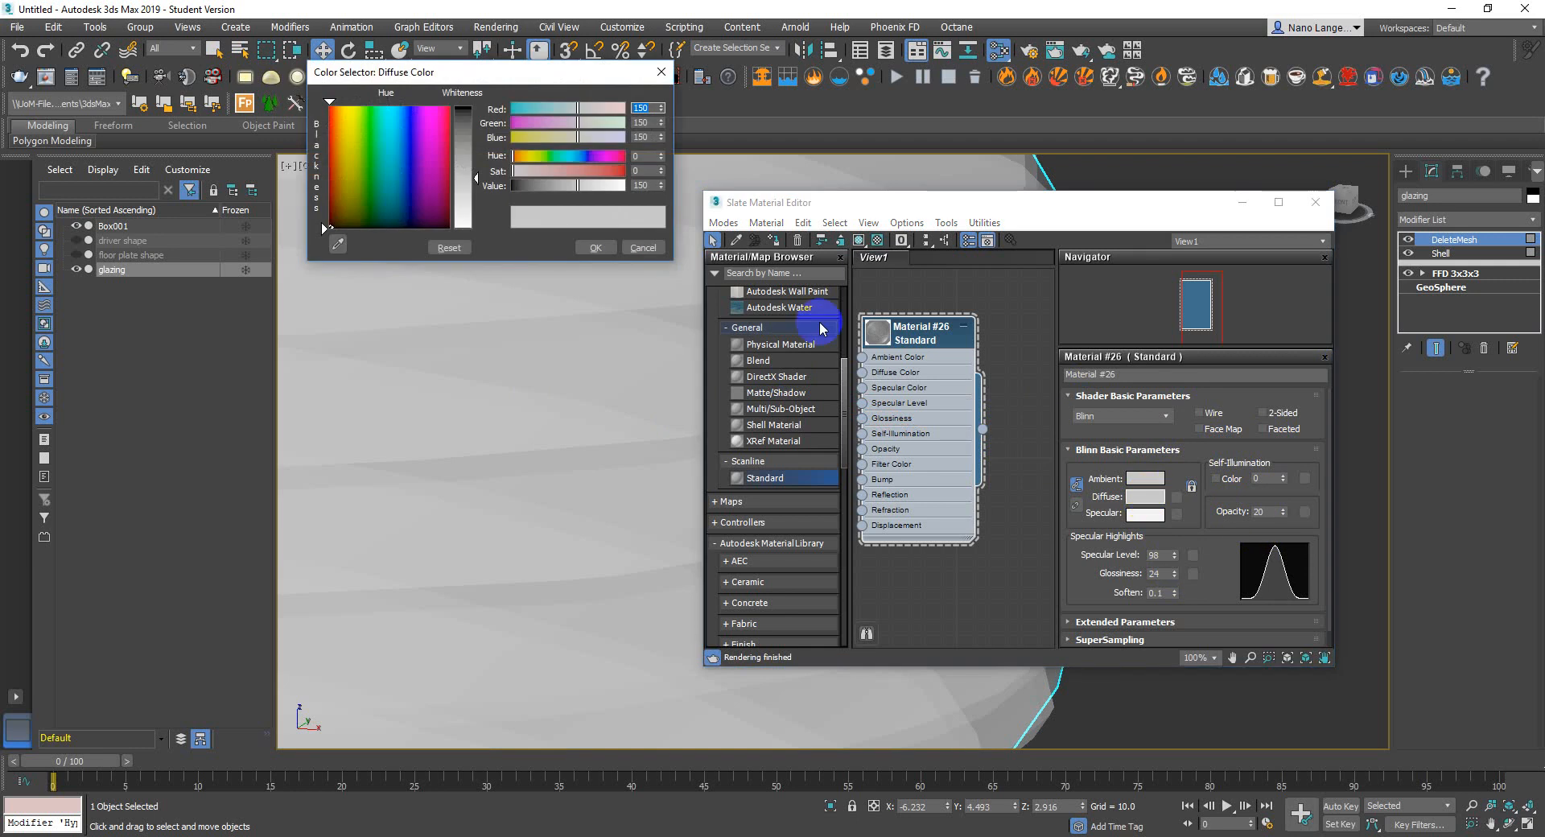
left_click_drag(432, 127, 431, 115)
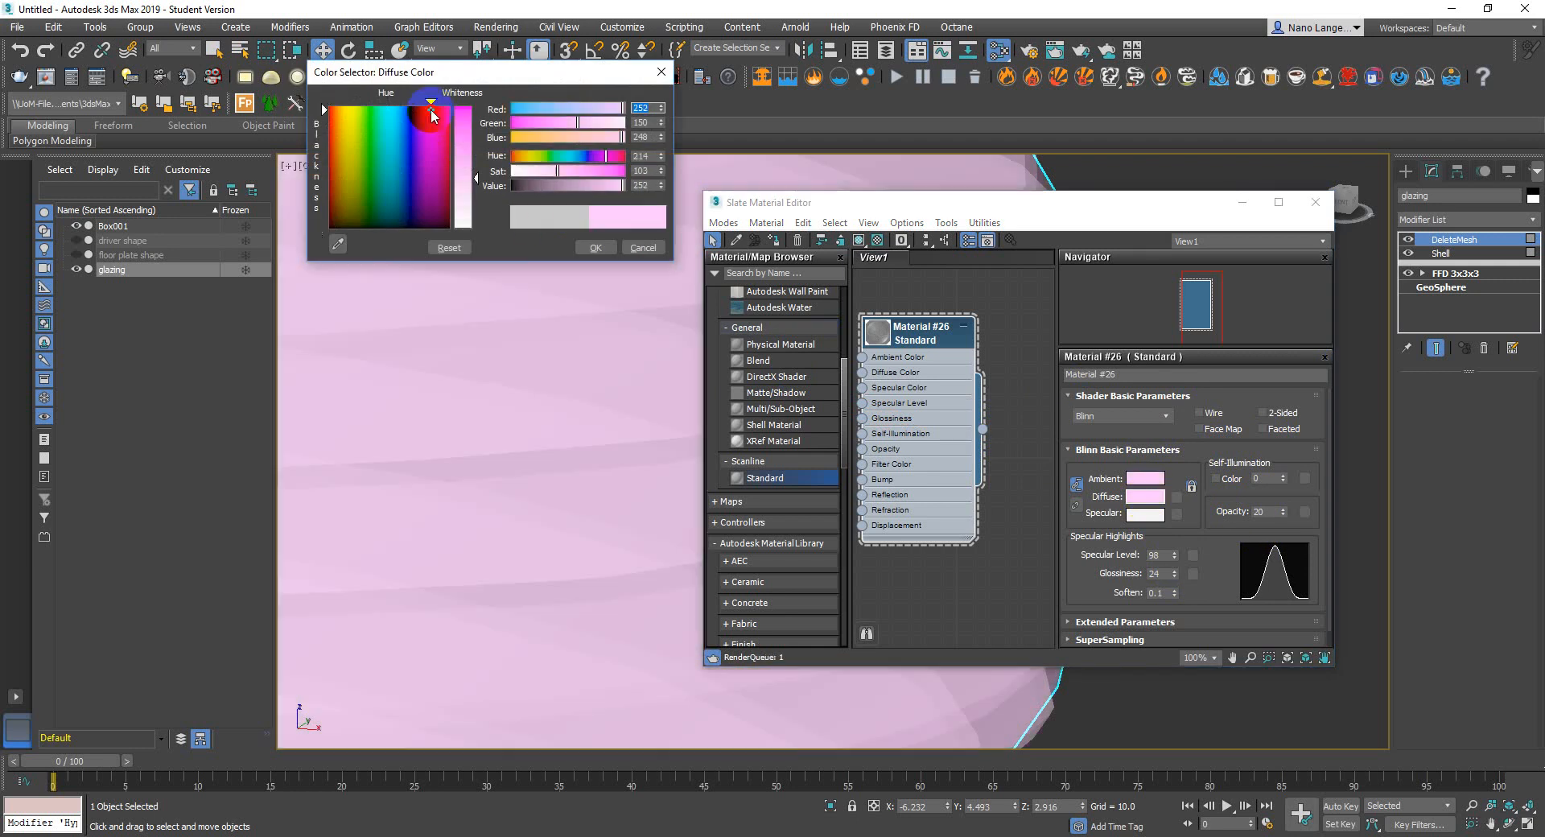
left_click(596, 247)
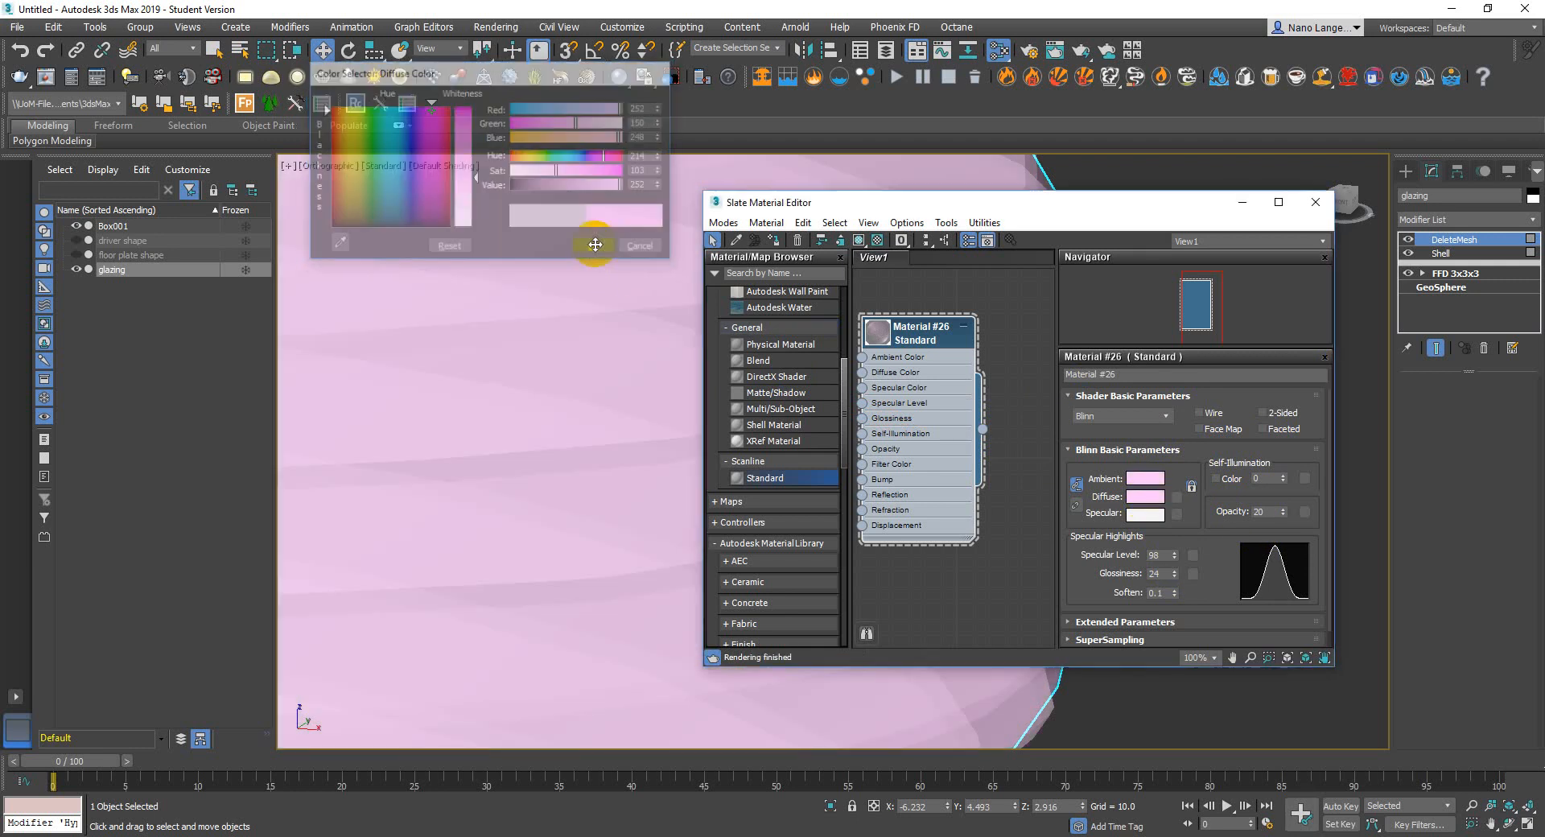
left_click(1315, 202)
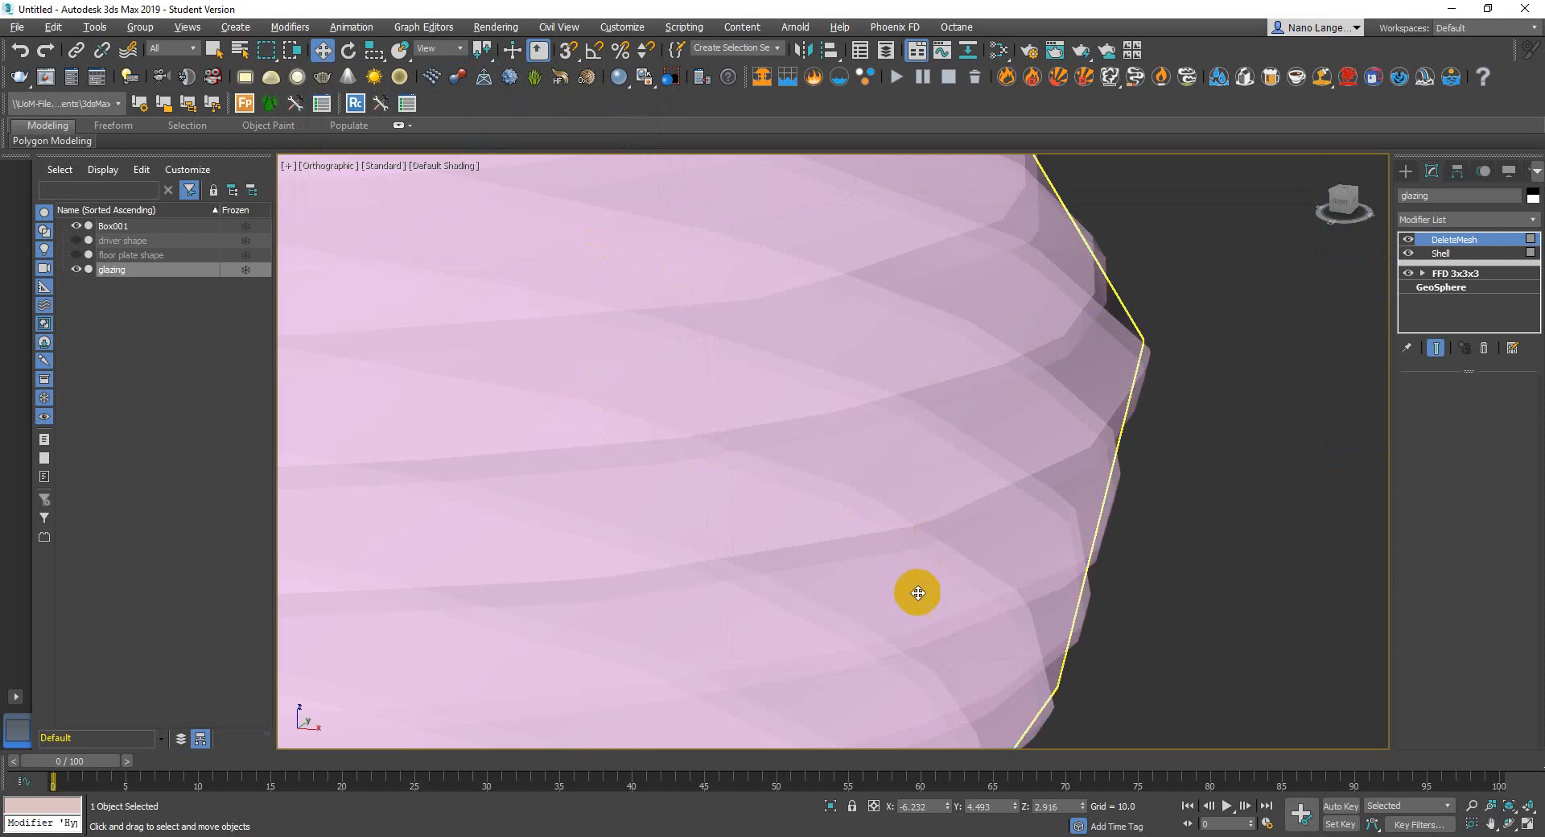
middle_click_drag(917, 593, 922, 573, "alt")
scroll(921, 569, "down", 10)
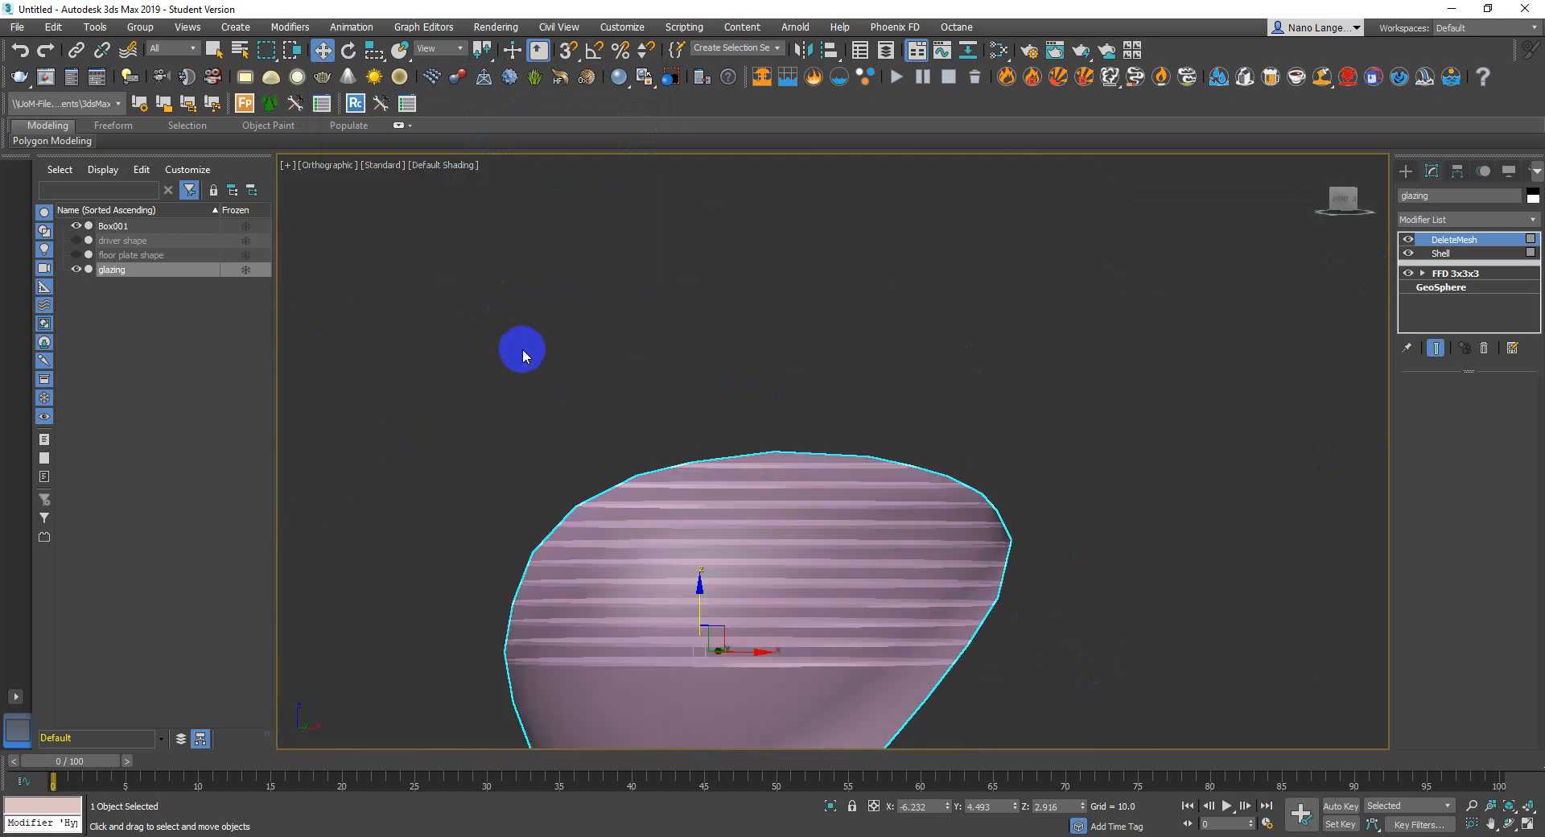
left_click(524, 349)
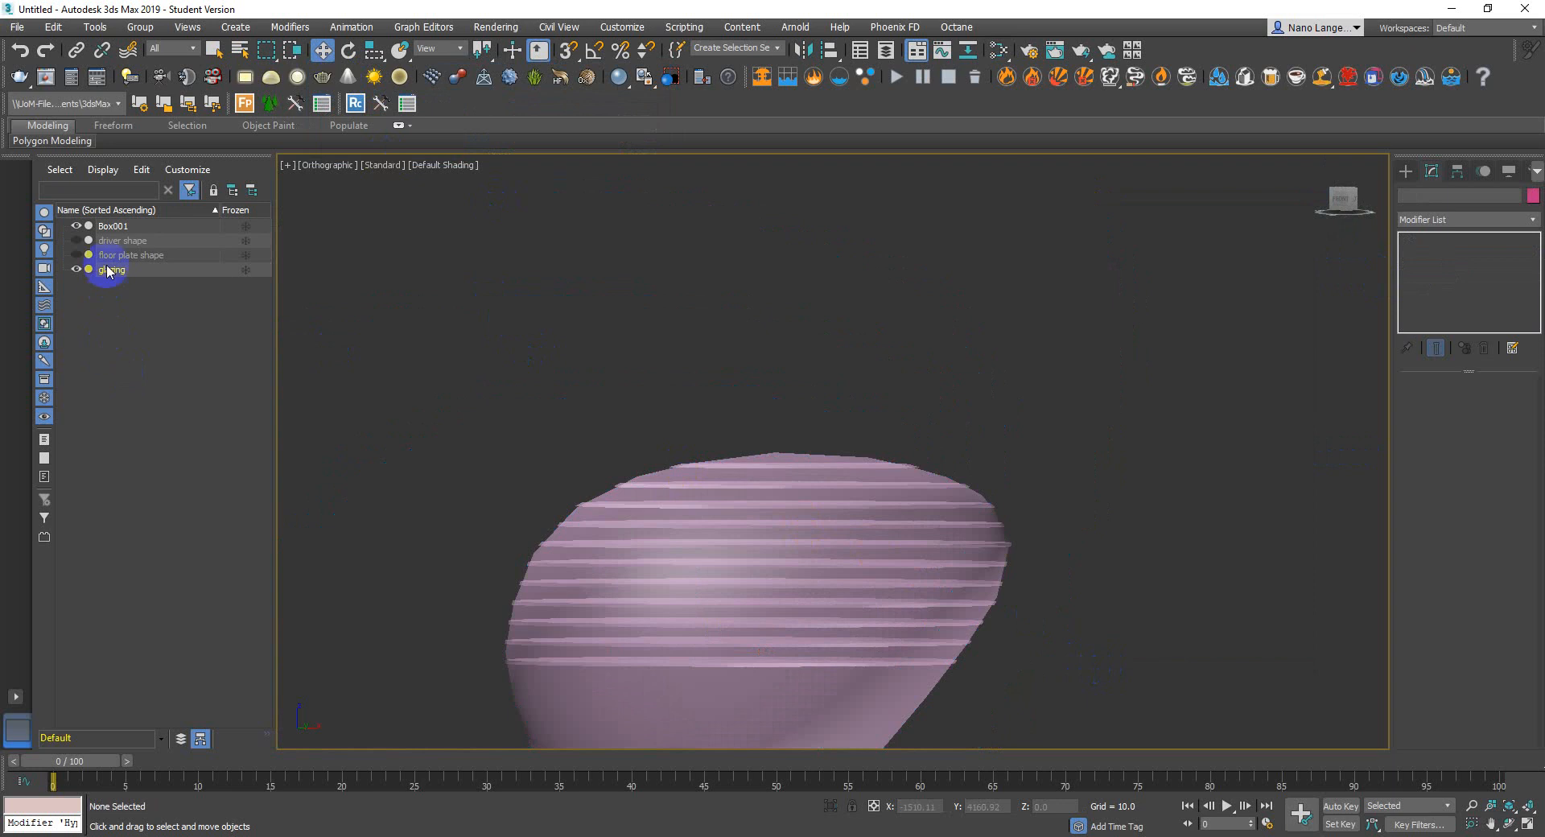